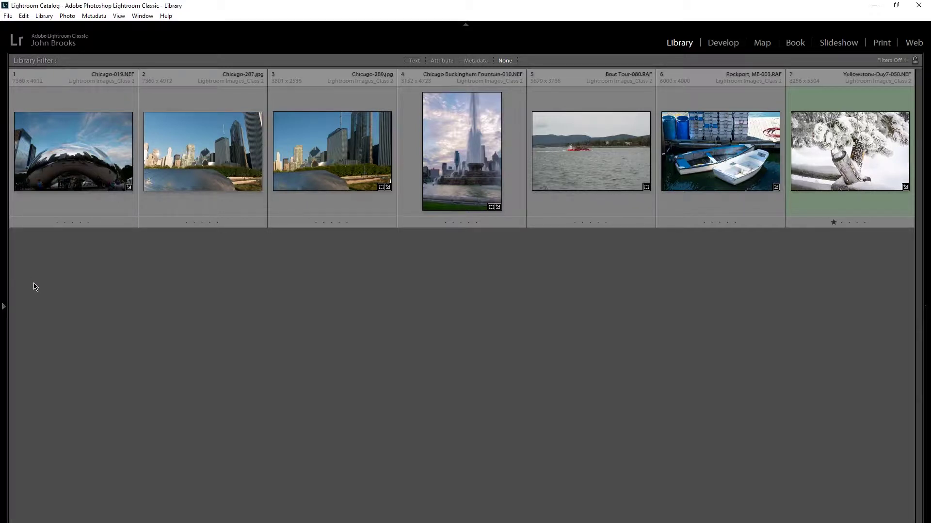
Step: Open the Italy-001.NEF photo from the Duplicate Radial folder in the Develop module
mouse_move(7, 306)
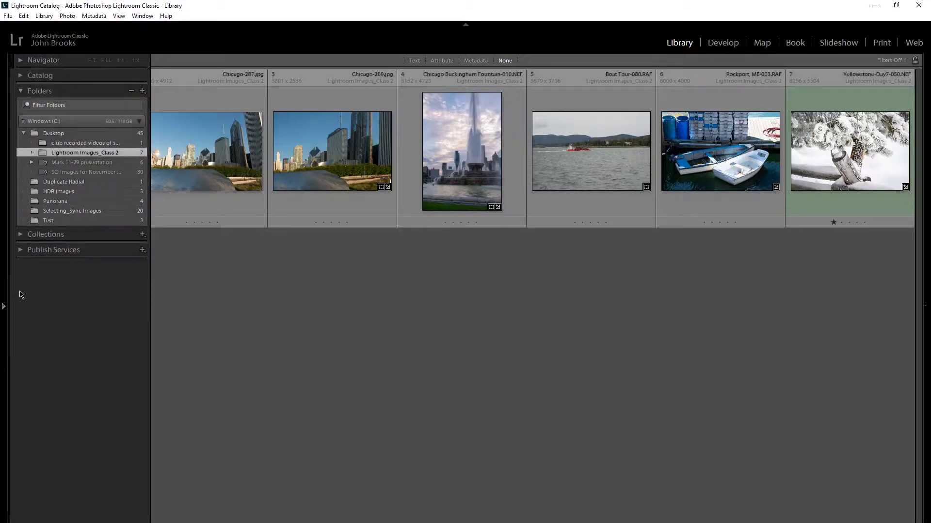
click(62, 181)
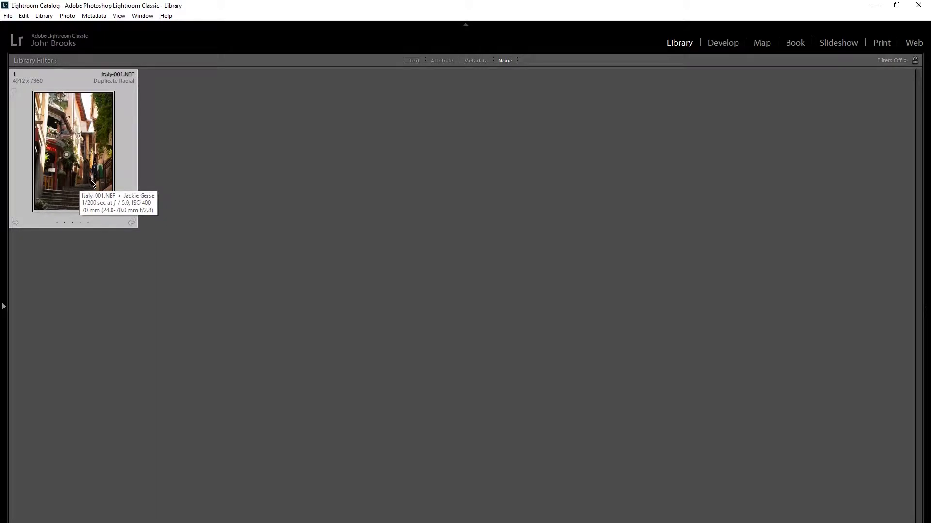
key(d)
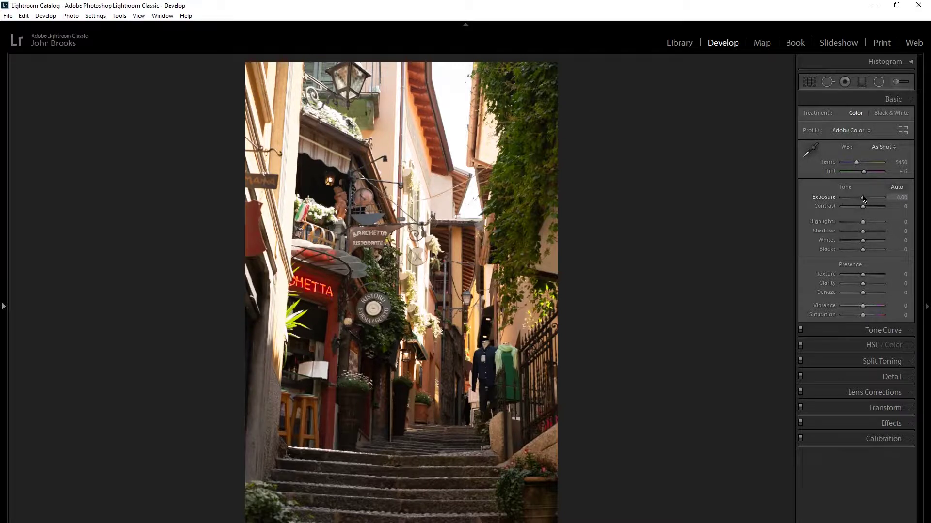
Step: Lower the photo's overall Exposure to -0.97
drag(863, 199, 856, 200)
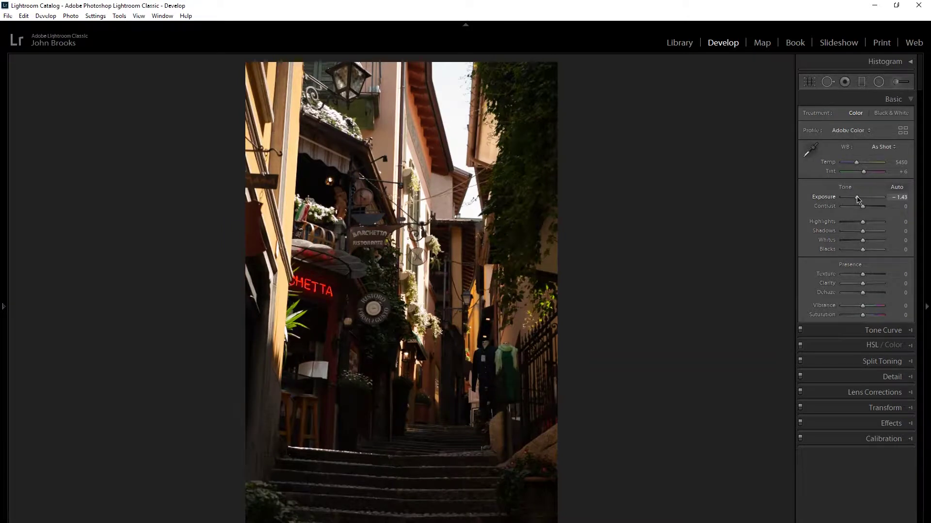
drag(857, 199, 858, 199)
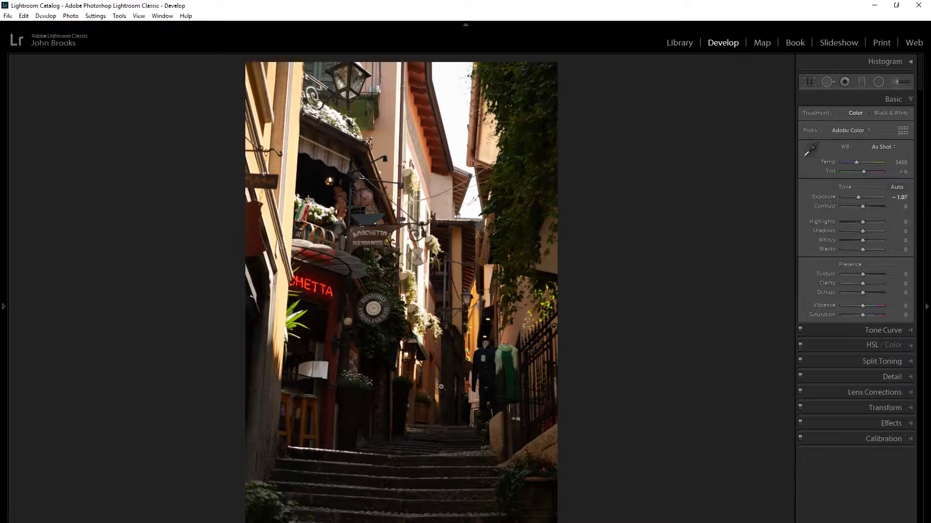
key(equal)
Step: Draw a tall elliptical radial filter over the restaurant entrance below the signs and invert its mask
click(878, 82)
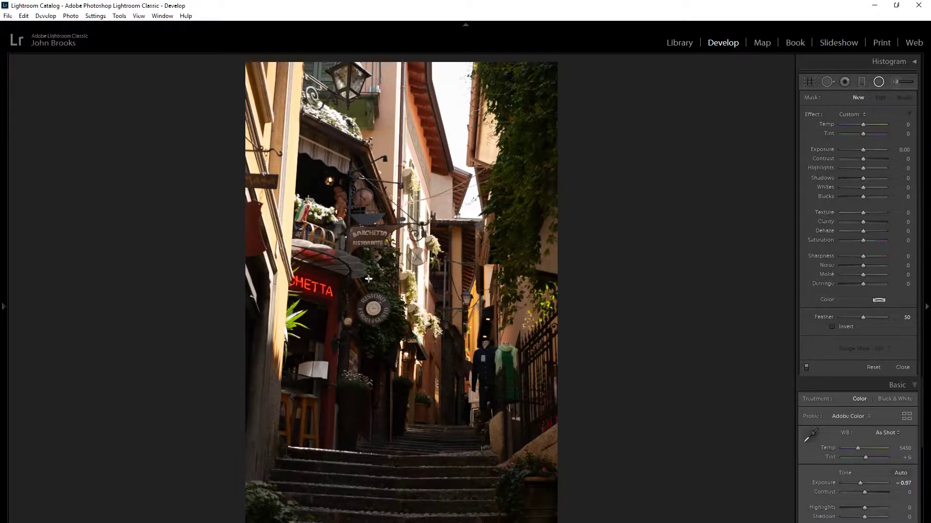
drag(380, 273, 335, 376)
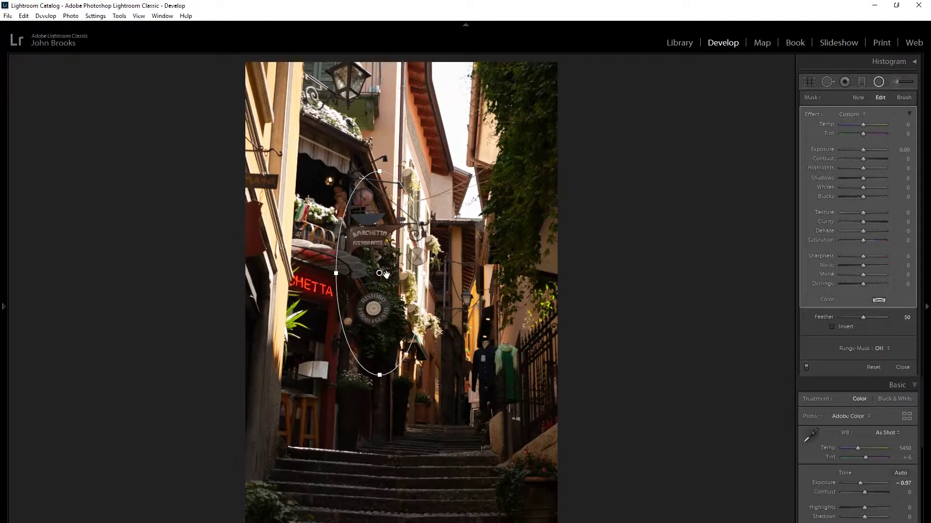
drag(377, 272, 370, 350)
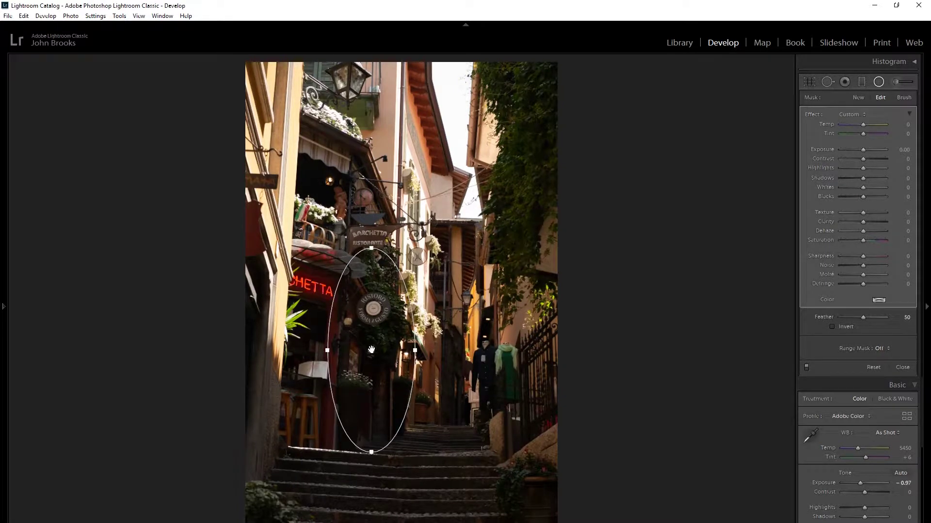
click(833, 328)
Step: Set the radial filter's Exposure to 1.30, Shadows to 35, Whites to 15 and Texture to 39
drag(865, 153, 868, 179)
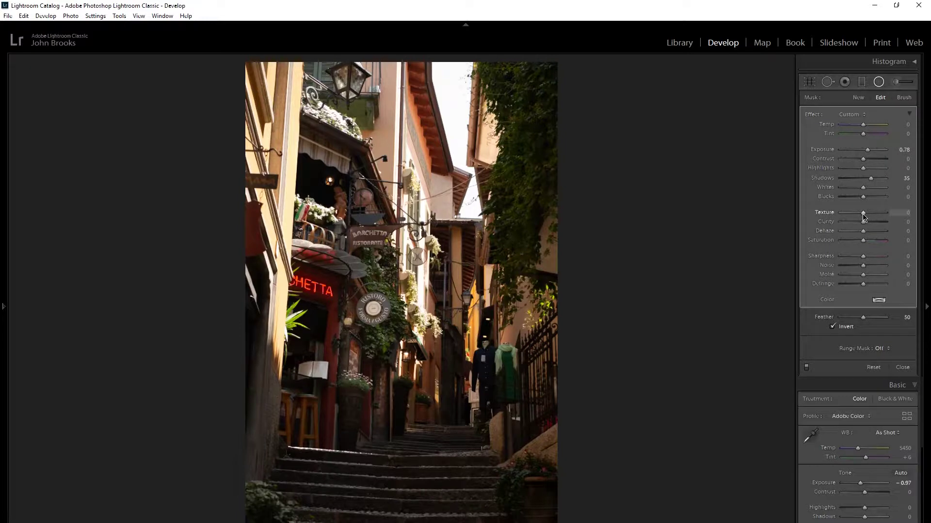
drag(863, 214, 870, 217)
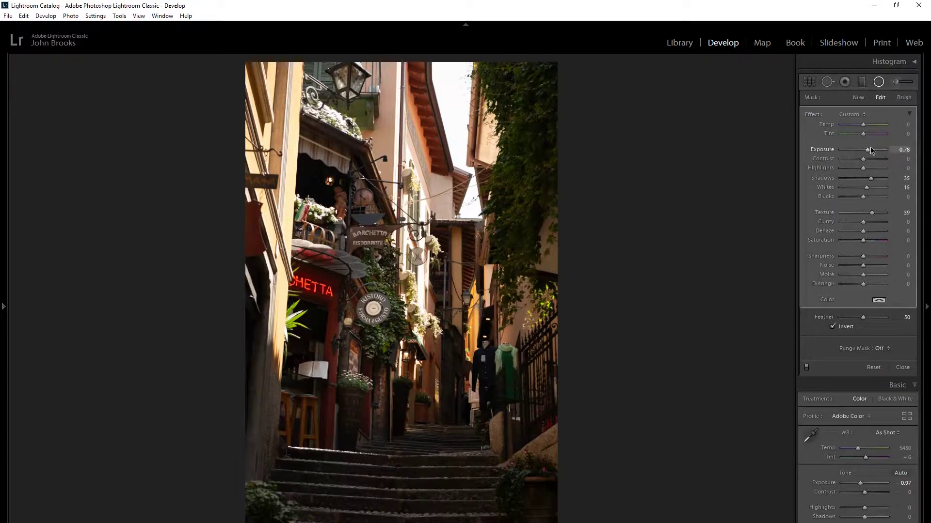
drag(869, 153, 872, 152)
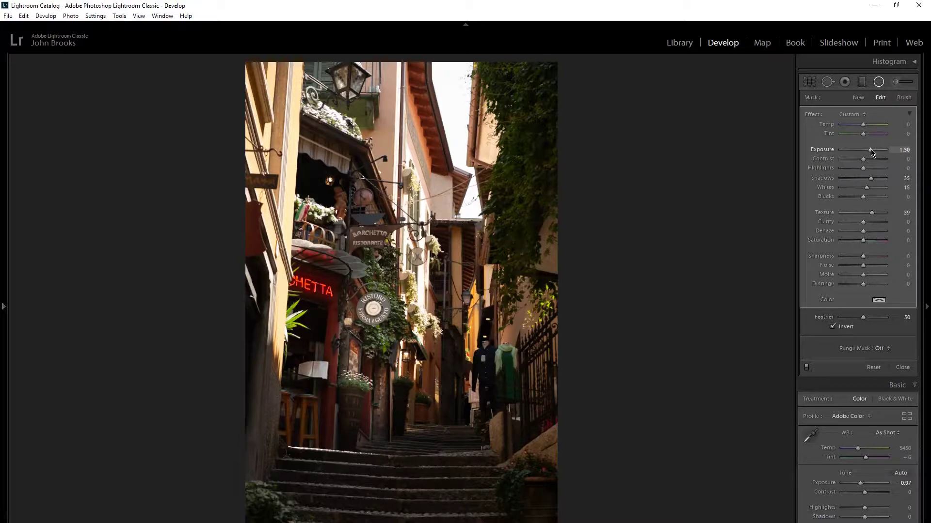
Step: Widen the radial filter's ellipse over the entrance and set its Feather to 74
mouse_move(605, 351)
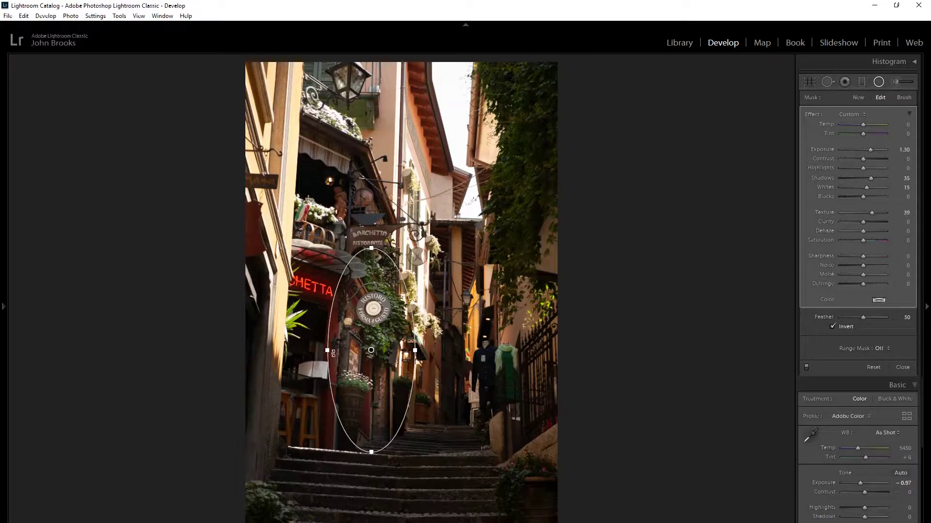
drag(328, 349, 313, 357)
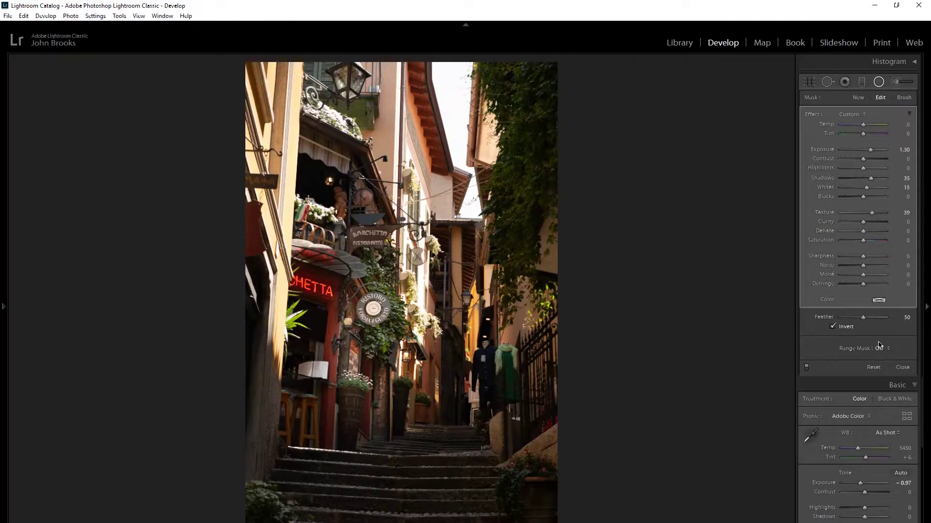
drag(863, 319, 875, 321)
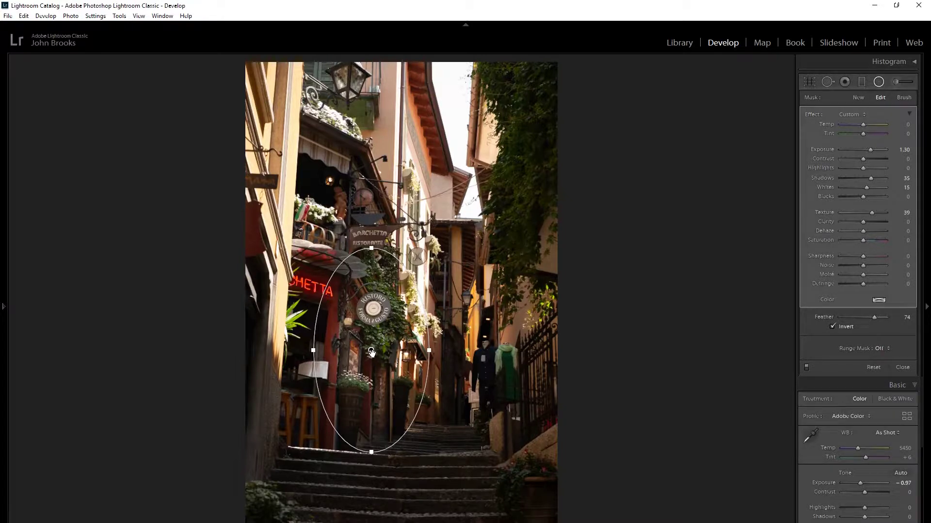
Step: Show the mask overlay and duplicate the radial filter over the restaurant entrance
key(o)
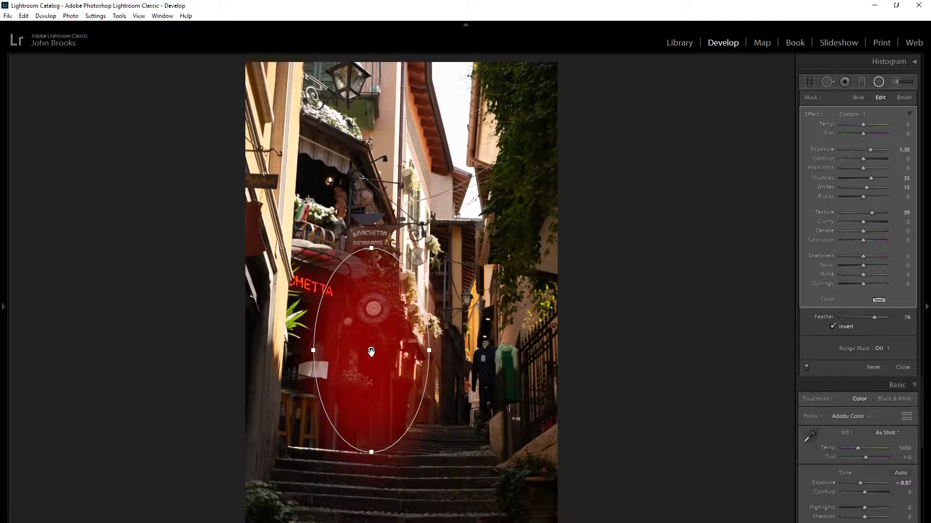
right_click(371, 351)
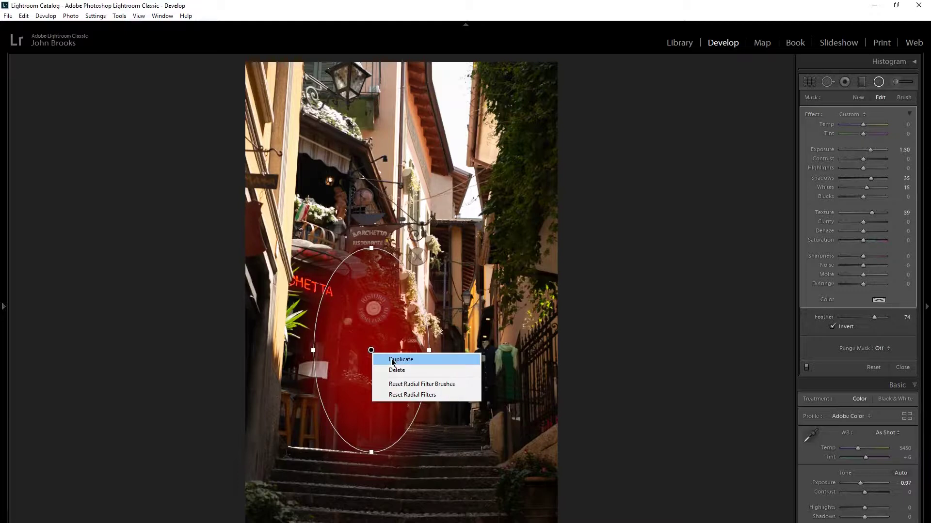
click(392, 362)
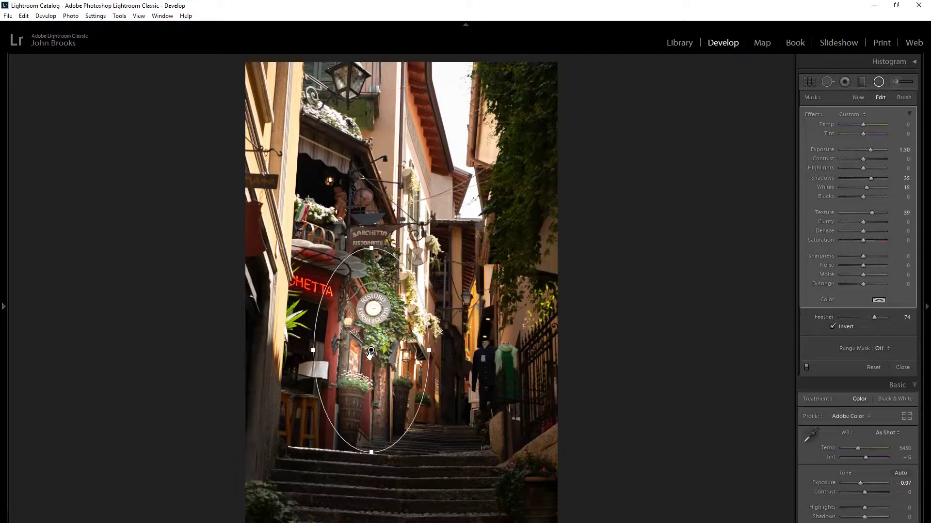
key(equal)
key(equal)
key(equal)
key(equal)
key(equal)
key(equal)
key(equal)
key(equal)
key(equal)
key(equal)
key(equal)
key(equal)
key(equal)
key(equal)
key(equal)
key(equal)
key(equal)
key(equal)
key(equal)
key(equal)
key(equal)
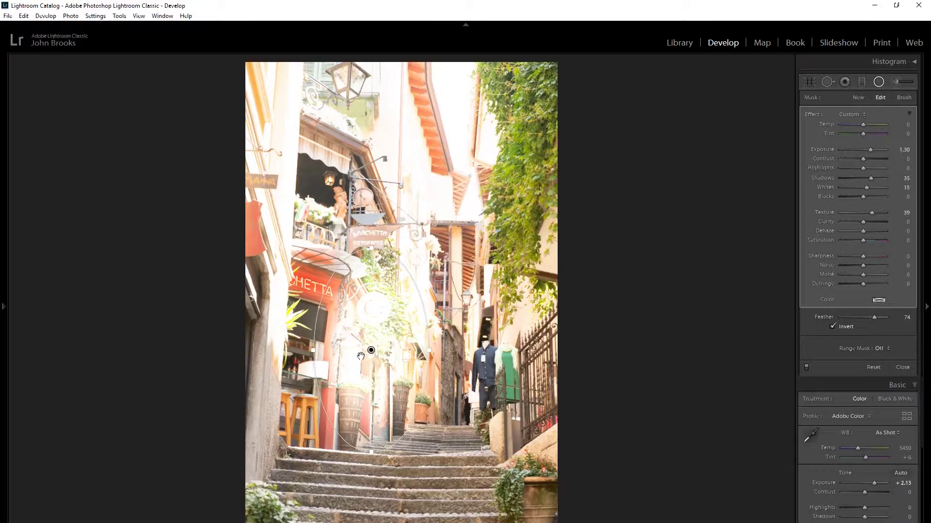
key(ctrl+z)
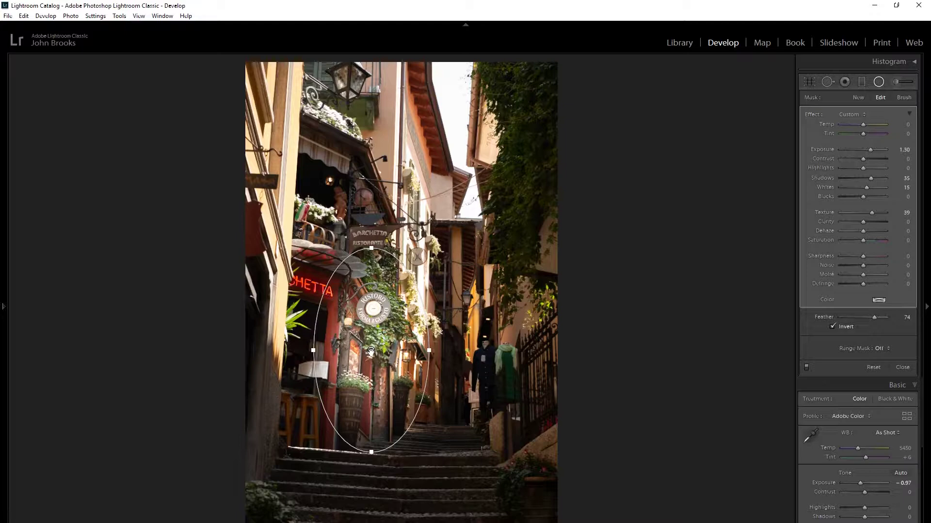
Step: Move the duplicated radial filter over the mannequins and railing beside the stairs
key(o)
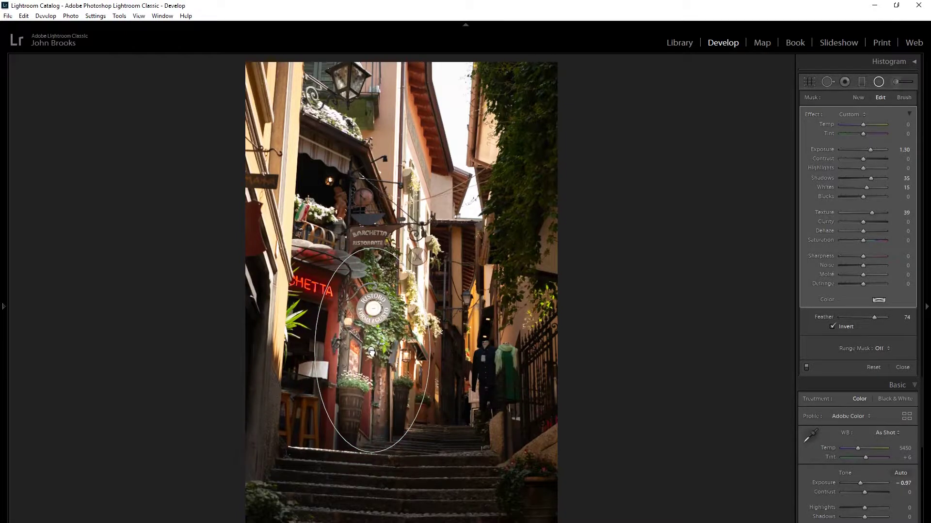
drag(370, 352, 498, 377)
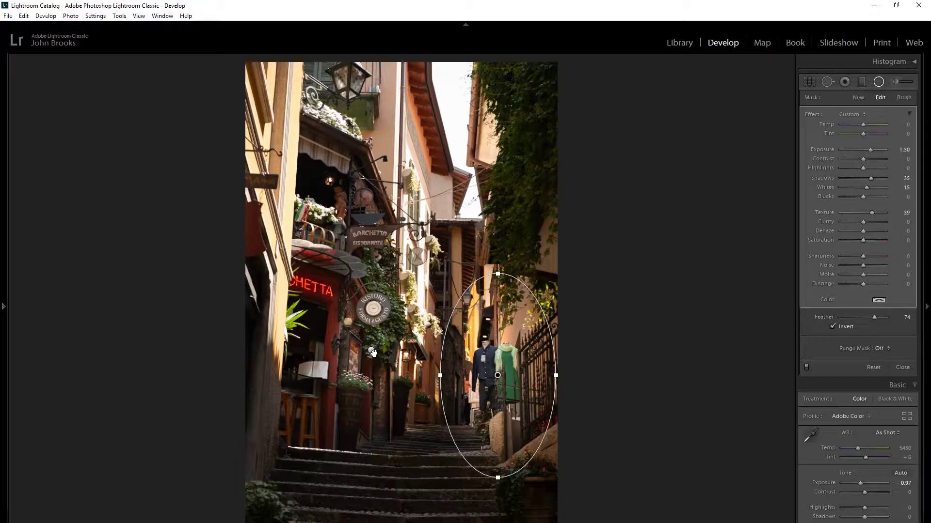
mouse_move(372, 351)
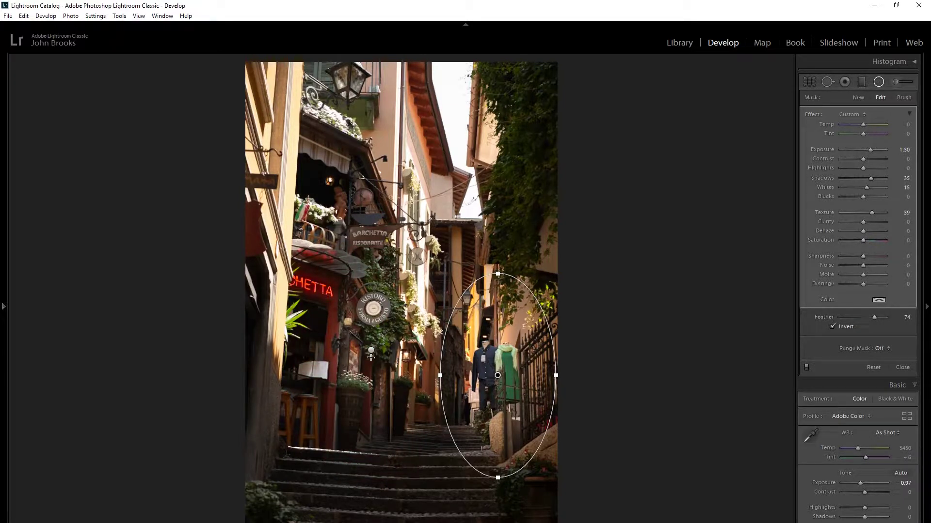
Step: Duplicate the mannequin radial filter, move the copy over the building at the end of the alley and shrink its ellipse
right_click(497, 376)
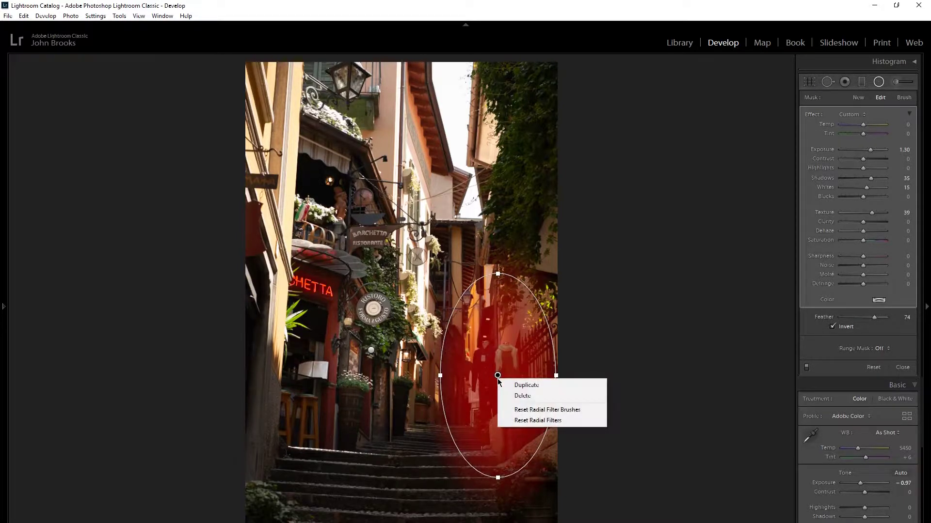
click(522, 387)
drag(497, 376, 442, 266)
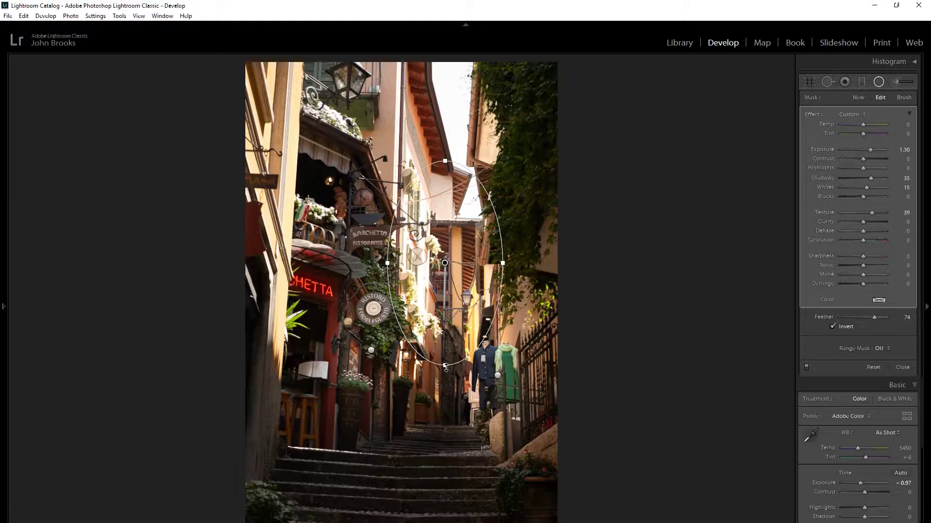
drag(446, 366, 446, 319)
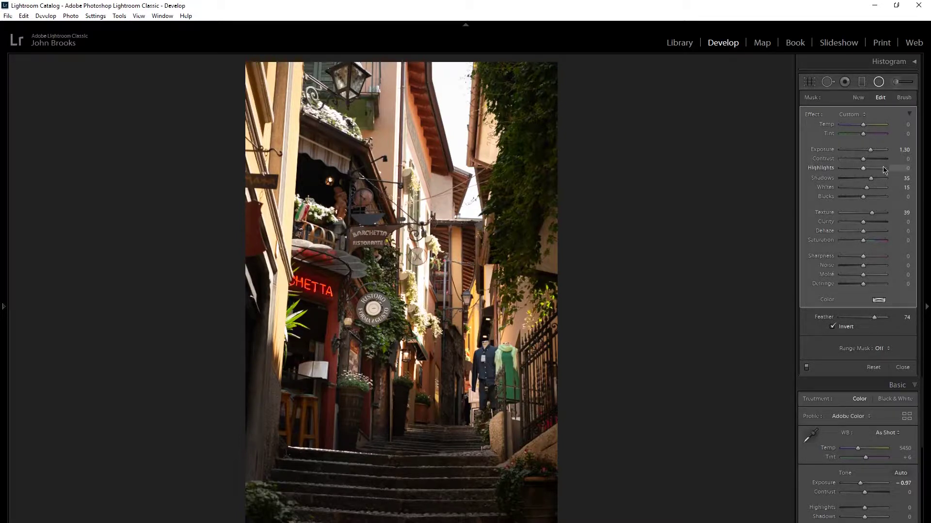
Step: Set the alley building filter's Shadows to -4, Highlights to -52 and Exposure to 1.04
drag(870, 178, 863, 178)
click(852, 167)
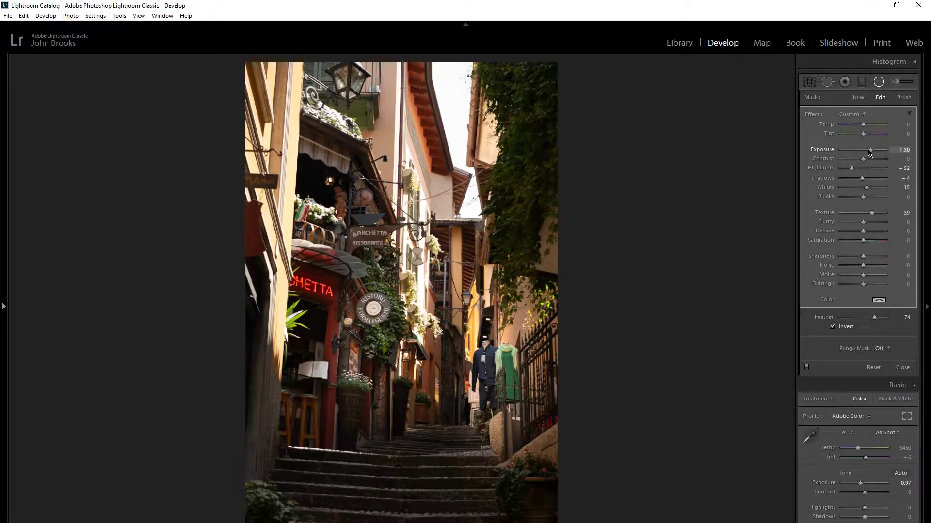
drag(868, 151, 866, 150)
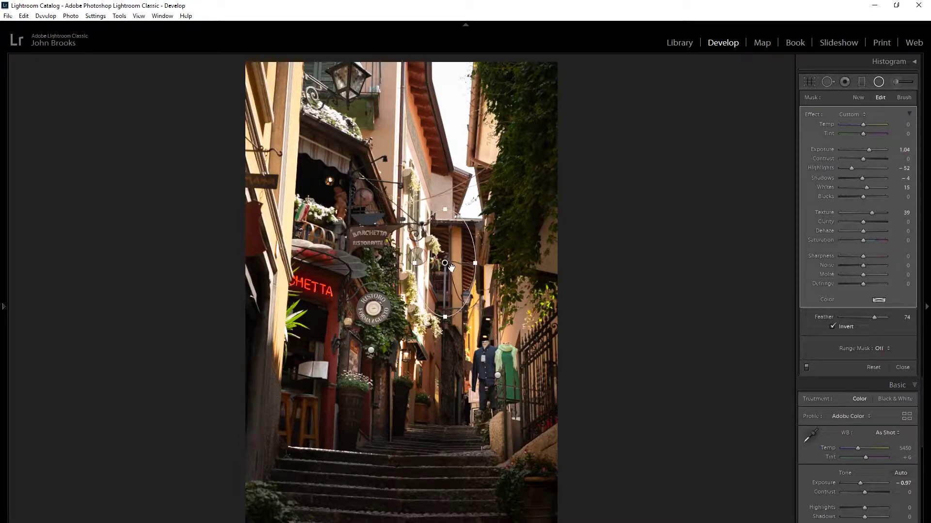
Step: Duplicate the alley building filter, move the copy over the potted plants at the top of the steps and make it slightly taller
mouse_move(445, 264)
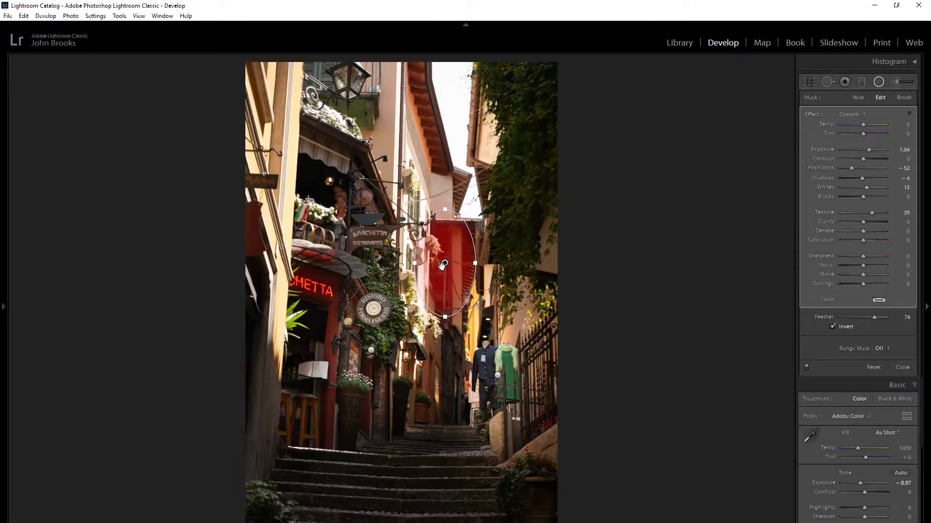
right_click(444, 264)
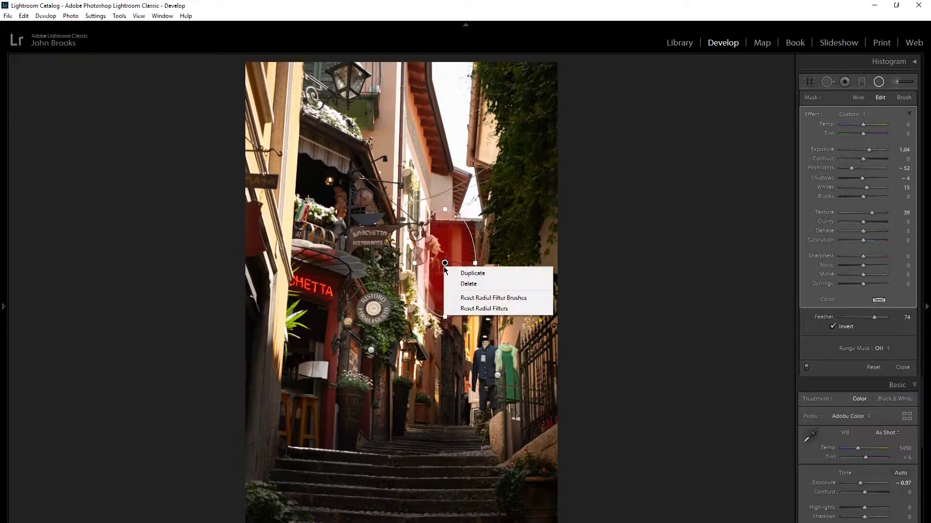
click(454, 276)
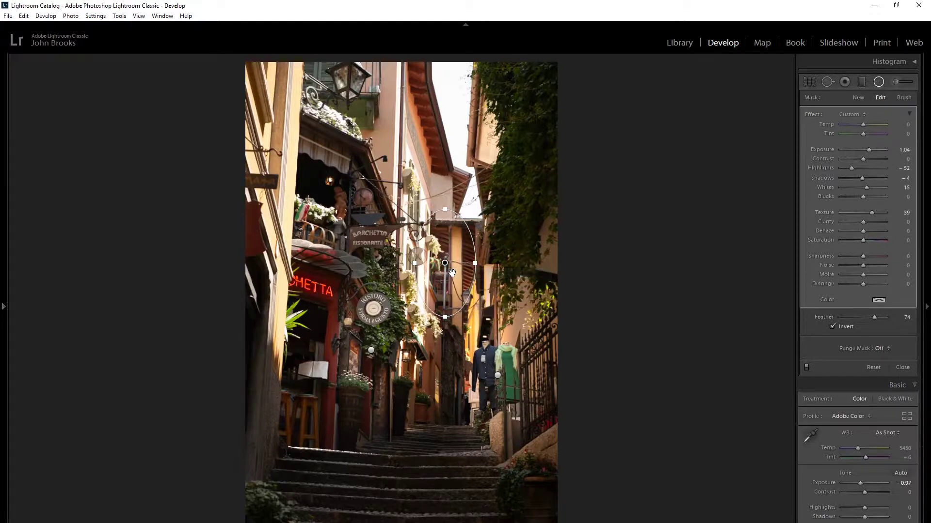
drag(446, 264, 404, 399)
mouse_move(405, 399)
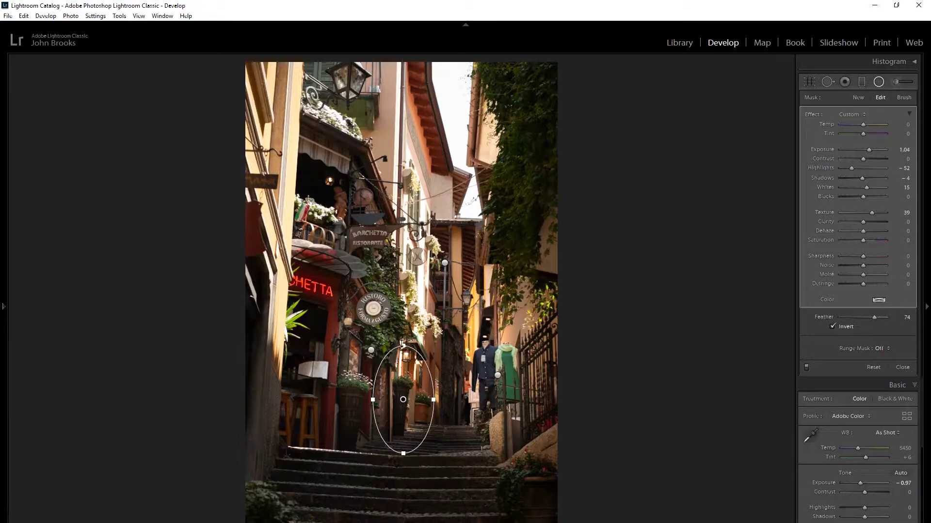
drag(402, 343, 402, 338)
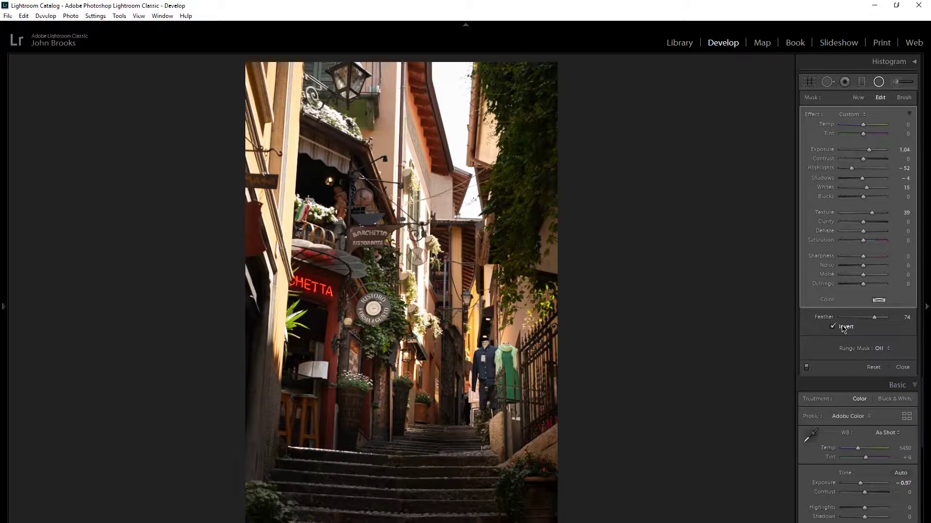
mouse_move(568, 313)
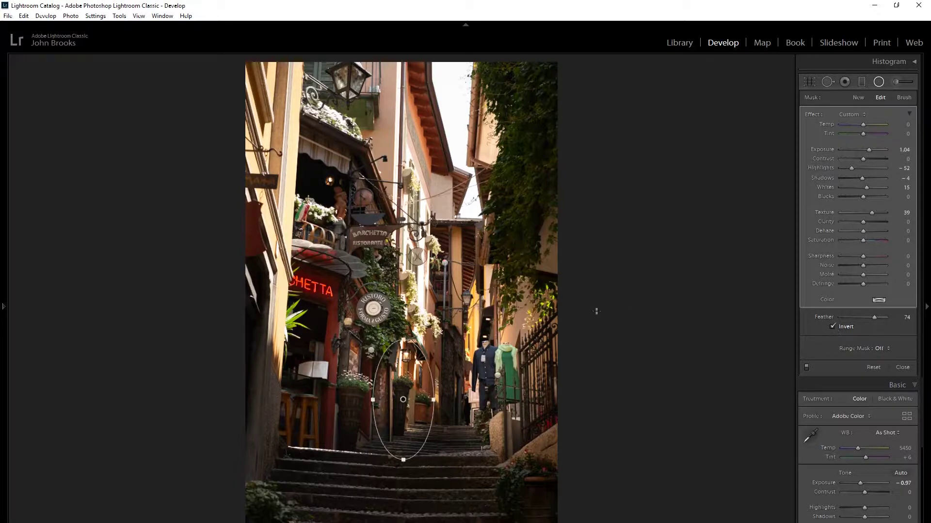
right_click(404, 400)
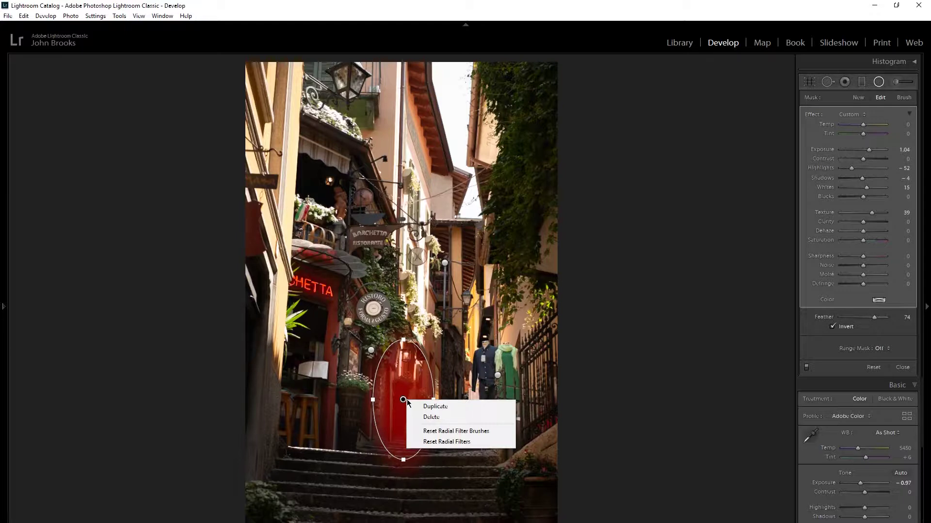
right_click(672, 387)
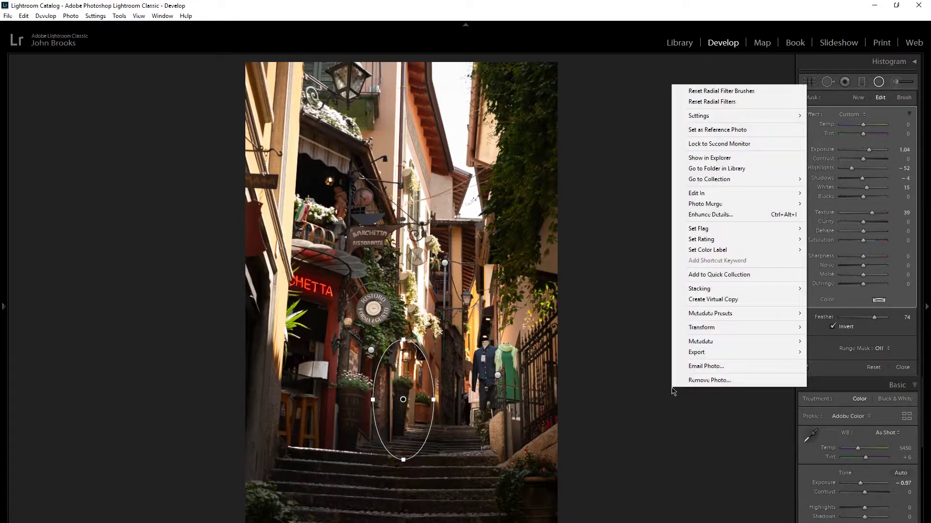
Step: Leave the alley photo and open Boat Tour-080.RAF from the Lightroom Images_Class 2 folder in the Develop module
click(629, 428)
click(628, 429)
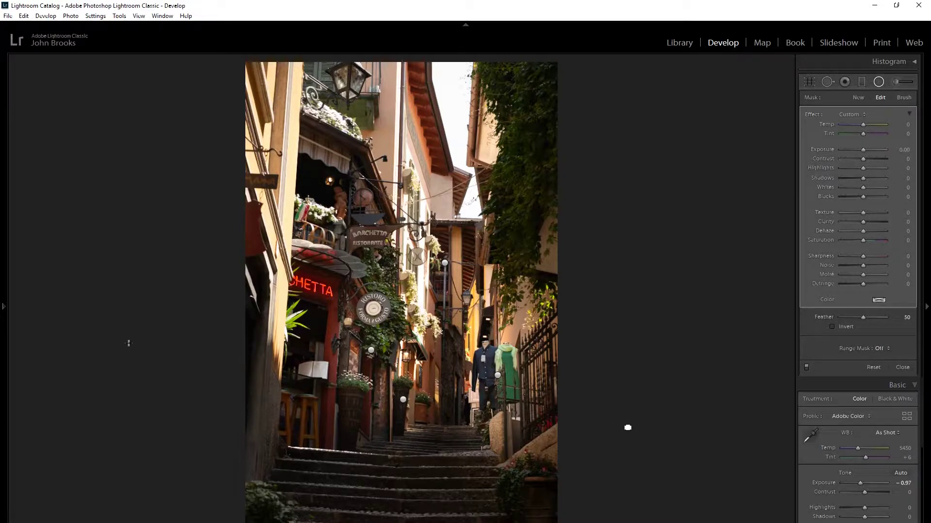
mouse_move(10, 305)
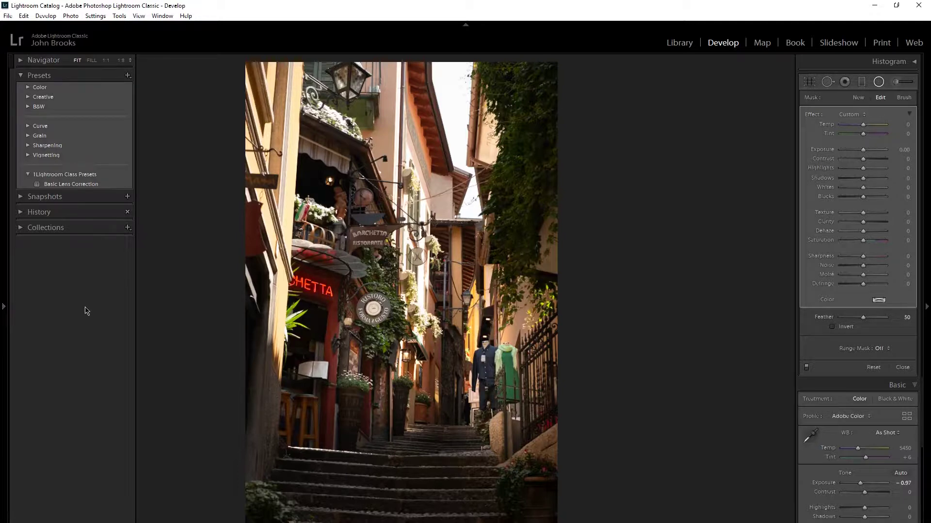
key(g)
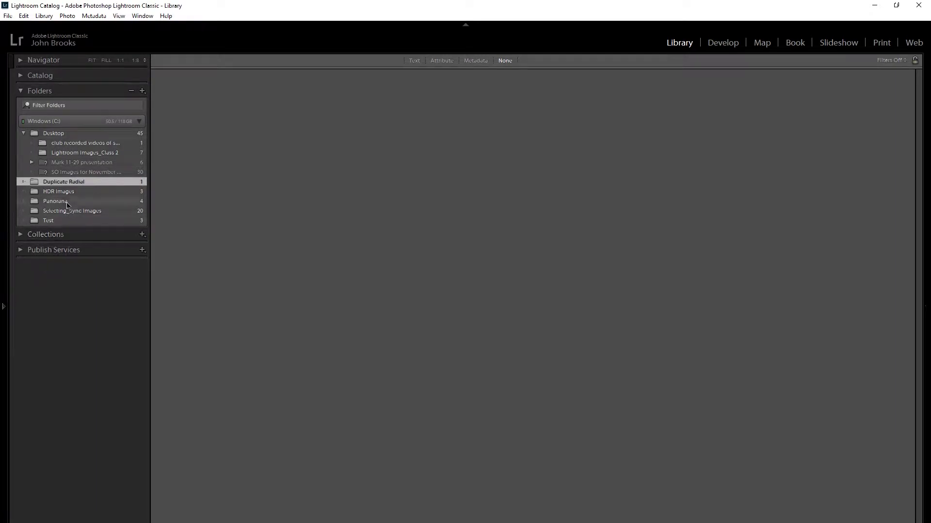
click(77, 153)
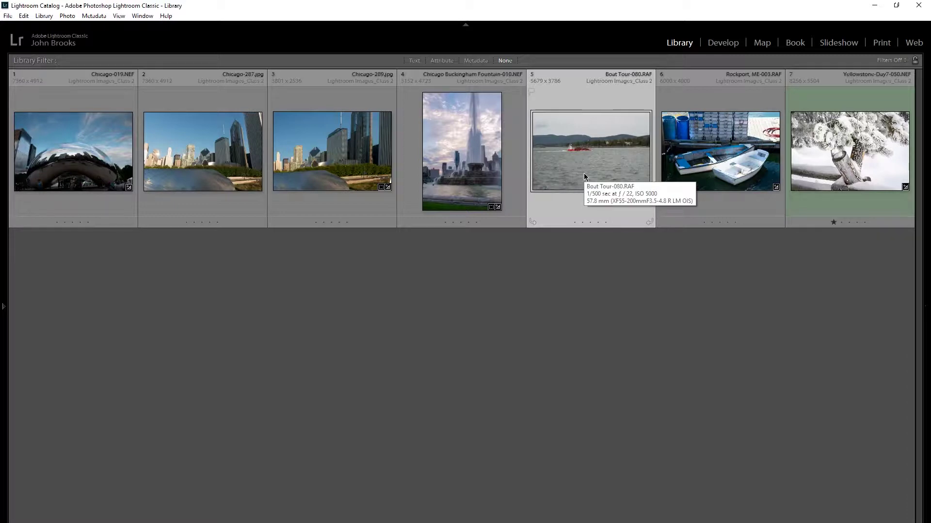
key(d)
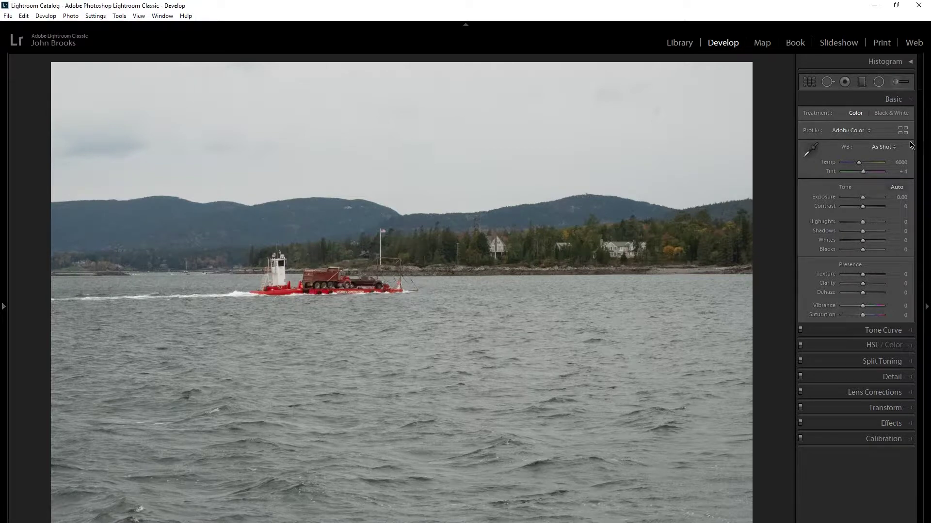
Step: Reset the boat photo's existing crop and rotation, try a proportional corner crop and reset that as well
click(809, 82)
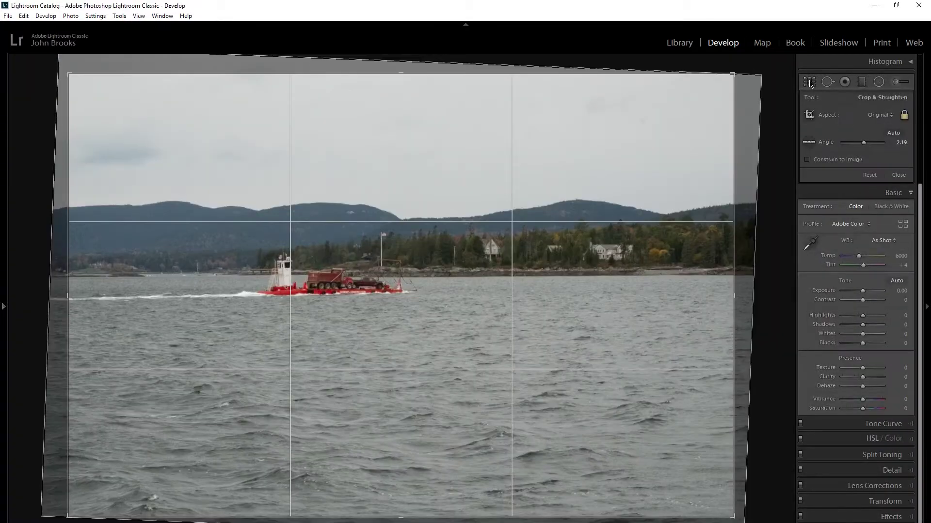
click(868, 175)
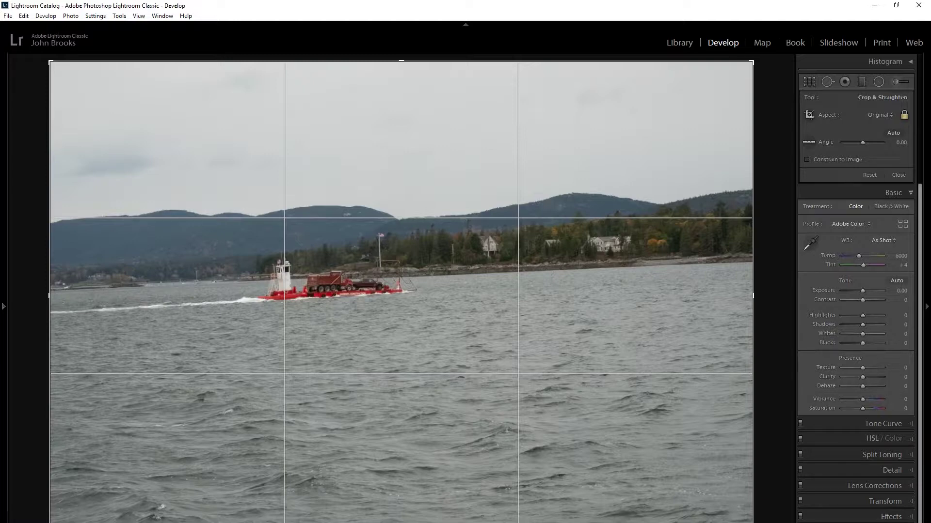
drag(753, 522, 784, 513)
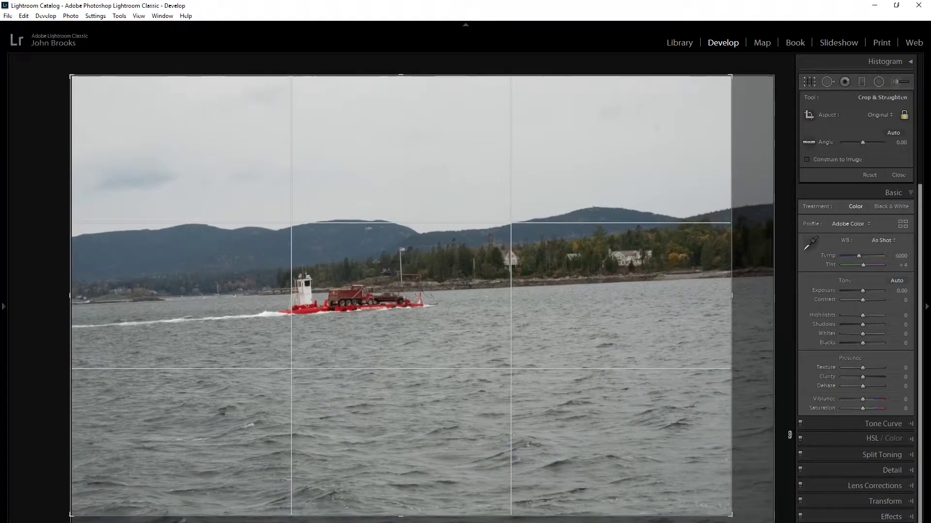
click(871, 176)
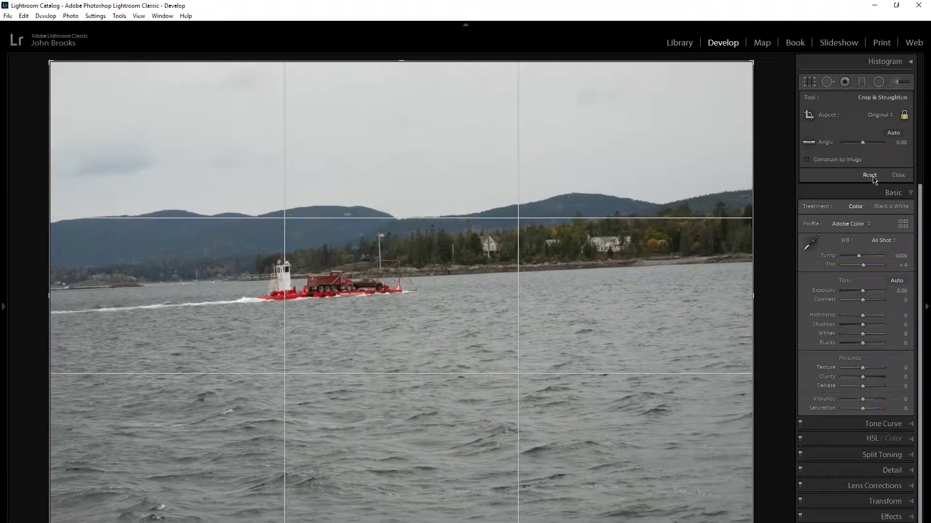
Step: Unlock the crop's aspect ratio and try resizing the frame freely from its lower-right corner
click(904, 116)
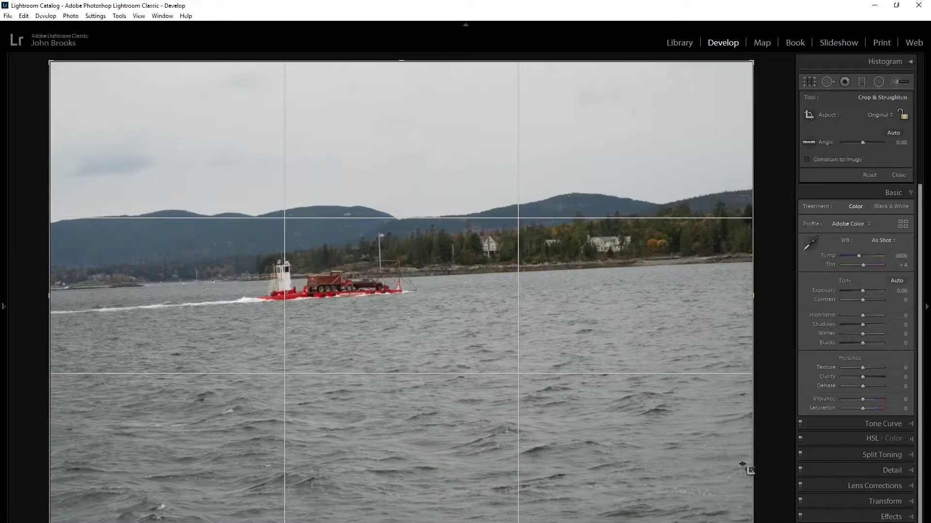
mouse_move(752, 521)
mouse_down()
mouse_move(718, 457)
mouse_move(752, 457)
mouse_move(650, 465)
mouse_move(669, 405)
mouse_move(675, 450)
mouse_move(630, 403)
mouse_move(716, 437)
mouse_move(753, 468)
mouse_move(753, 443)
mouse_move(655, 431)
mouse_move(667, 478)
mouse_move(749, 471)
mouse_move(754, 522)
mouse_up()
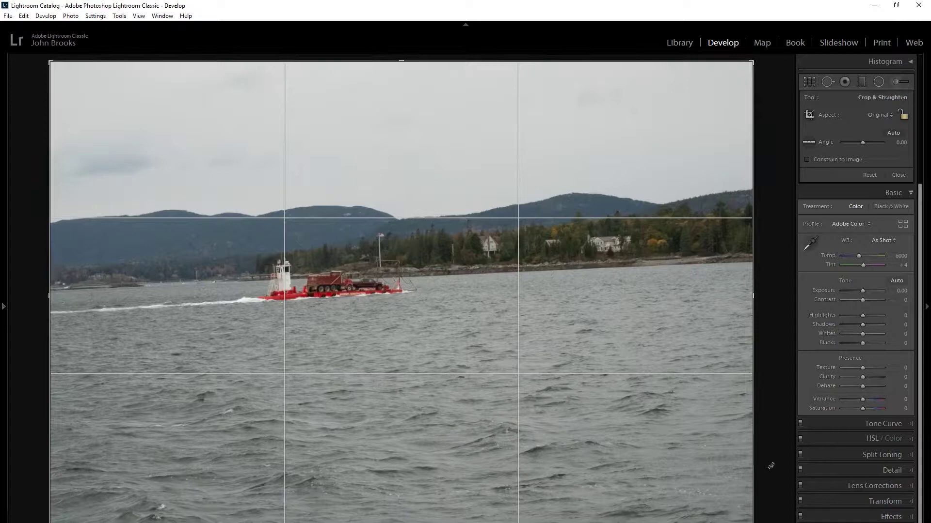
Step: Constrain the crop to the 4 x 5 / 8 x 10 aspect ratio and lower the photo's Exposure to -0.10
click(892, 120)
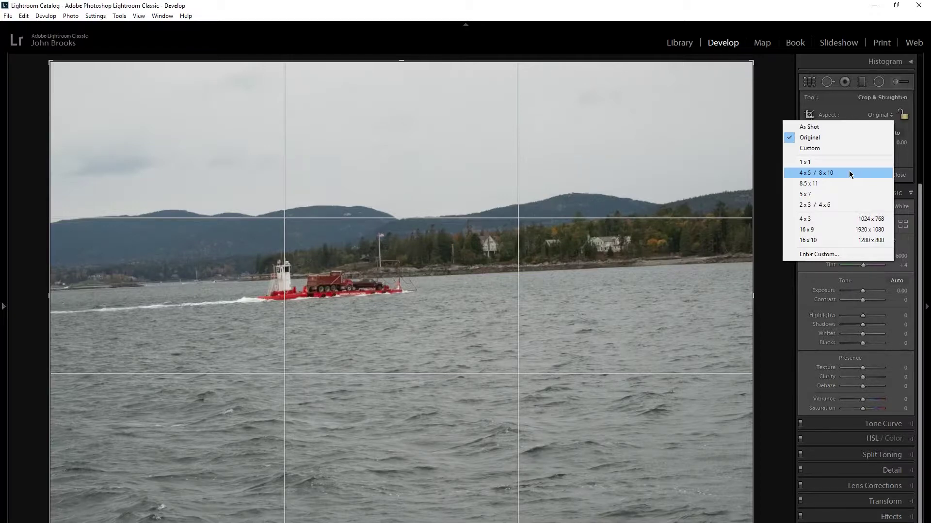
click(849, 173)
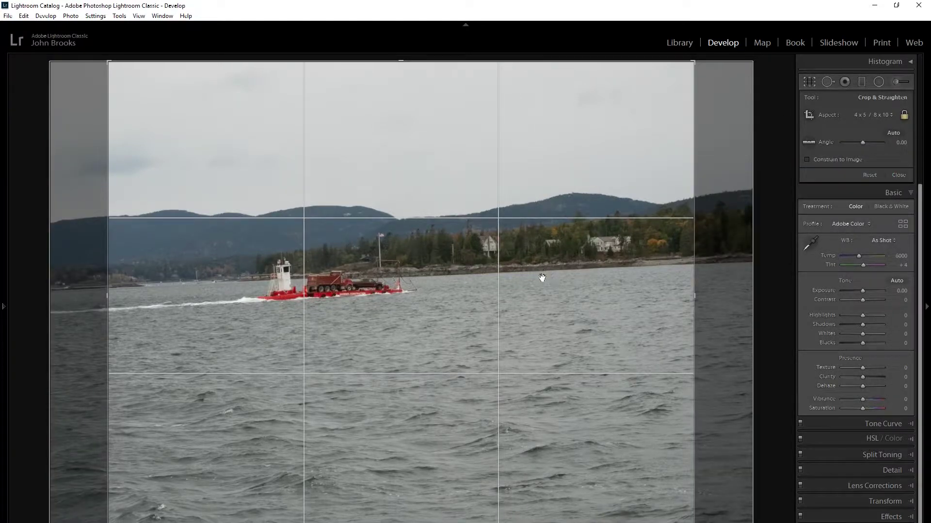
key(minus)
drag(571, 310, 573, 310)
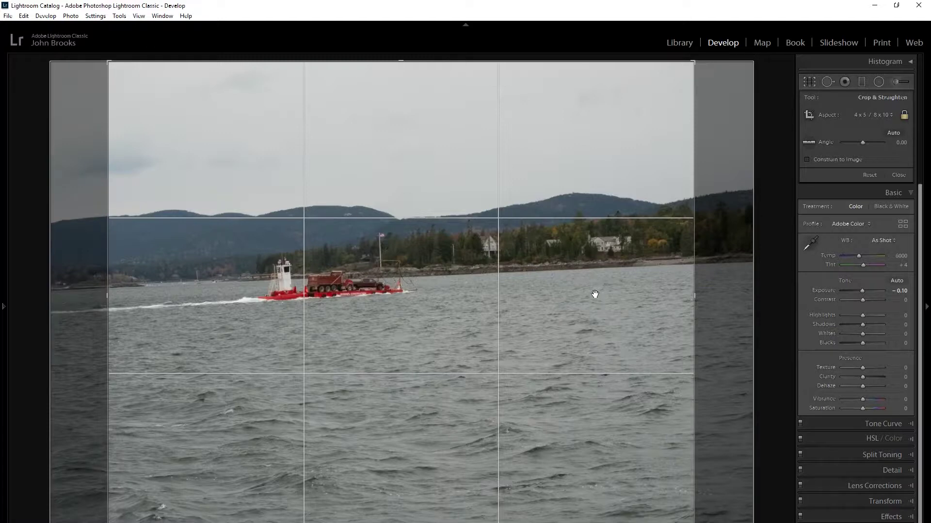
Step: Try a smaller 4 x 5 crop with the photo repositioned around the red boat, and reset the crop
drag(594, 294, 563, 301)
mouse_move(612, 304)
mouse_down()
mouse_move(660, 301)
mouse_move(536, 293)
mouse_move(596, 308)
mouse_up()
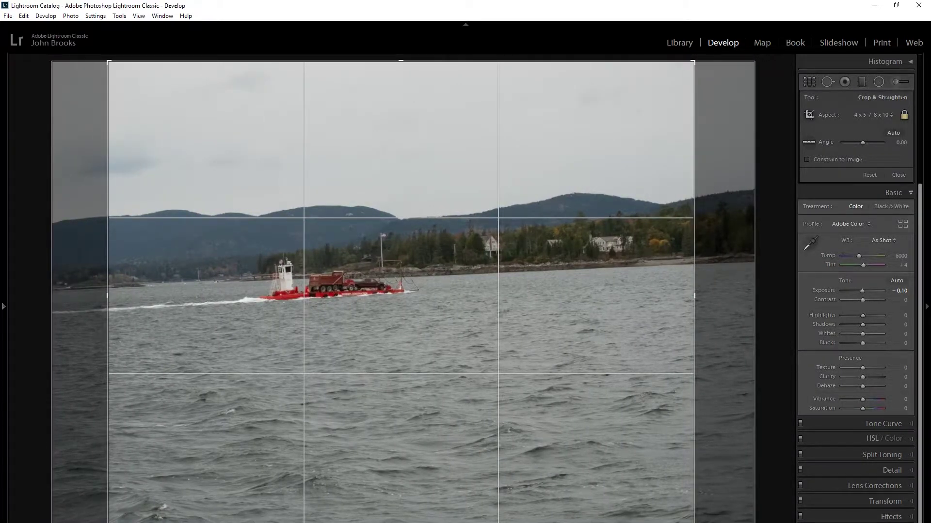
drag(694, 522, 643, 473)
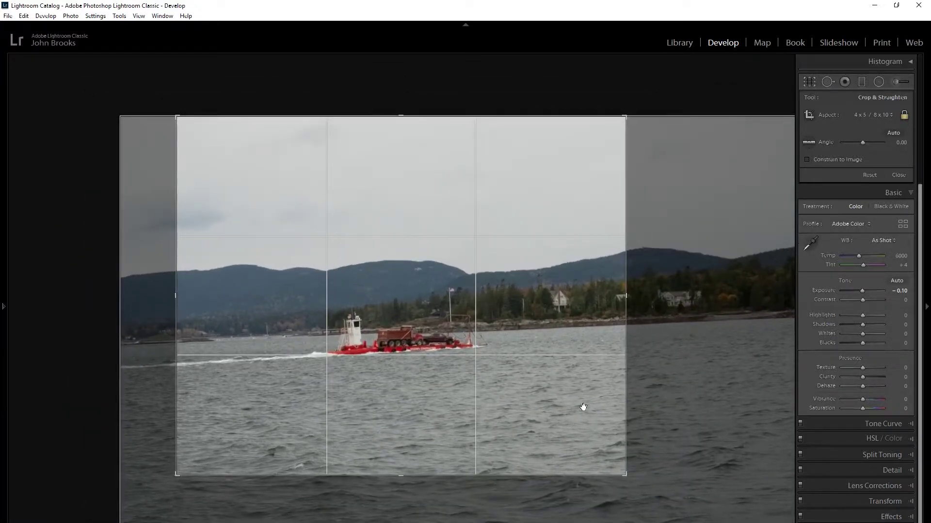
drag(580, 406, 553, 331)
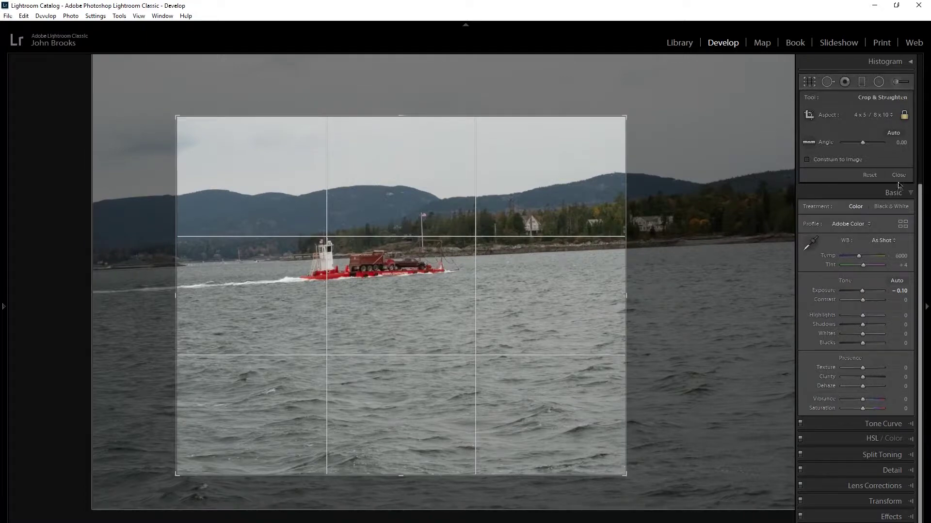
click(869, 175)
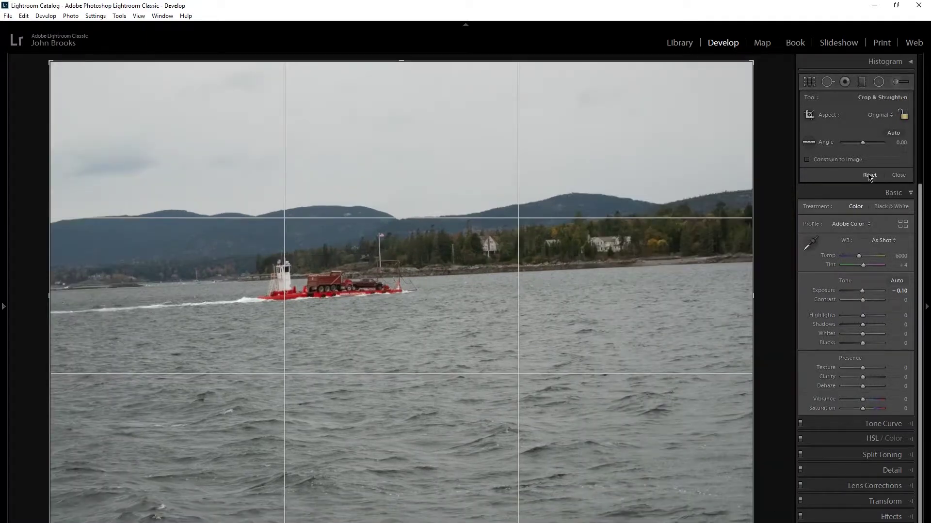
Step: Try a 16 x 9 crop, shift the photo upward inside the frame and reset the crop
click(891, 116)
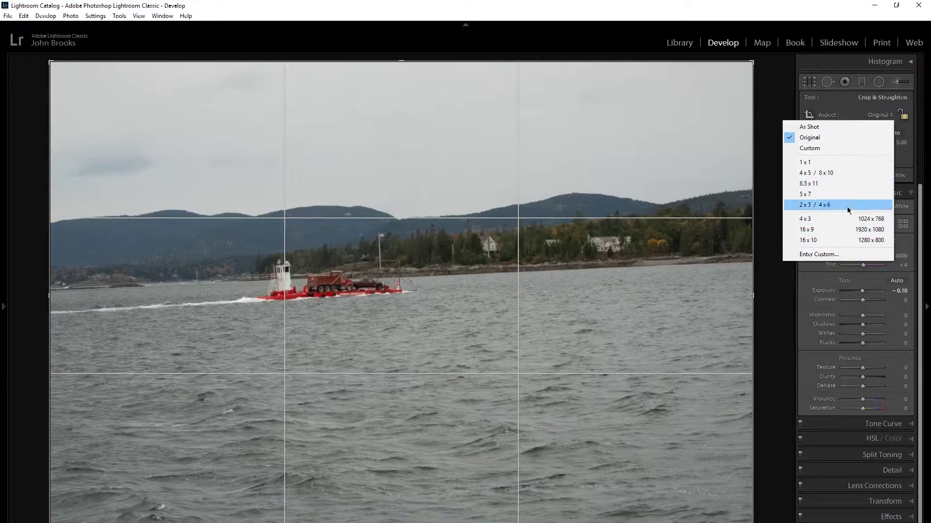
click(828, 228)
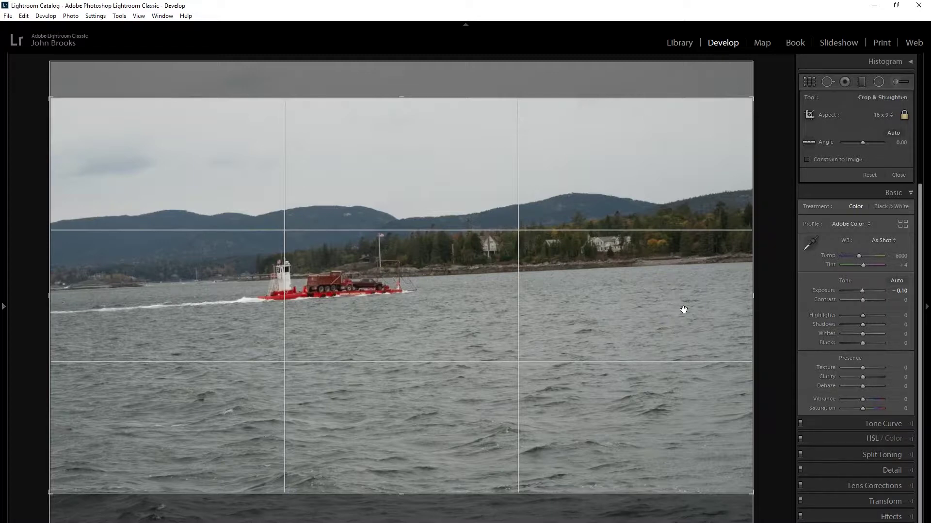
drag(683, 309, 758, 278)
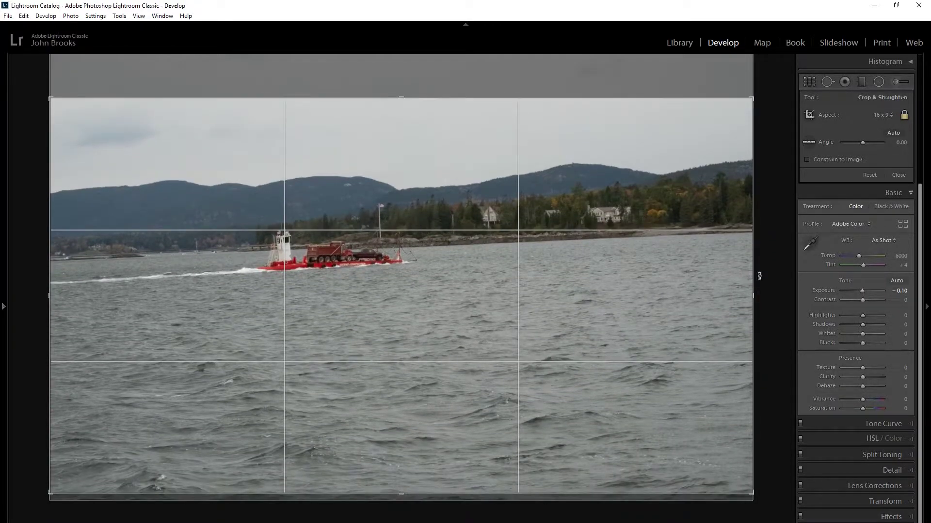
click(870, 175)
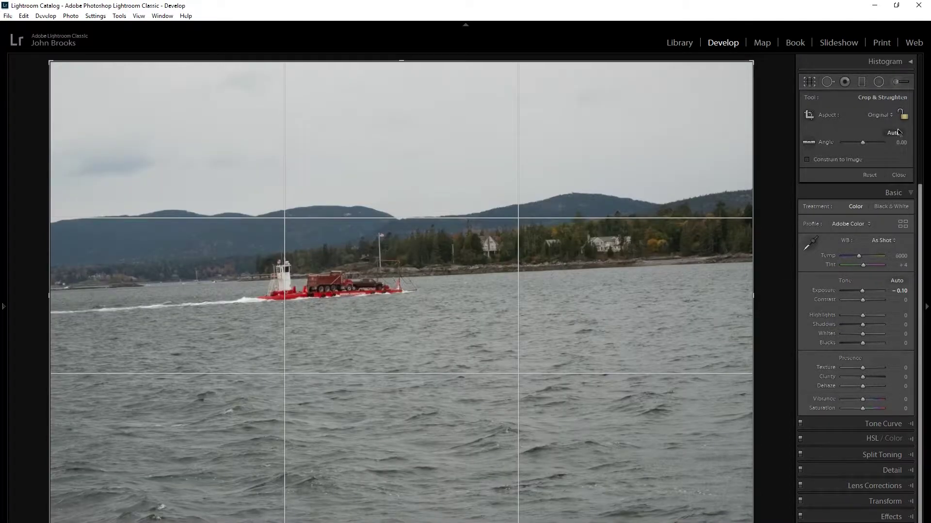
Step: Apply a custom crop aspect ratio of 3 x 1 to the boat photo
click(875, 116)
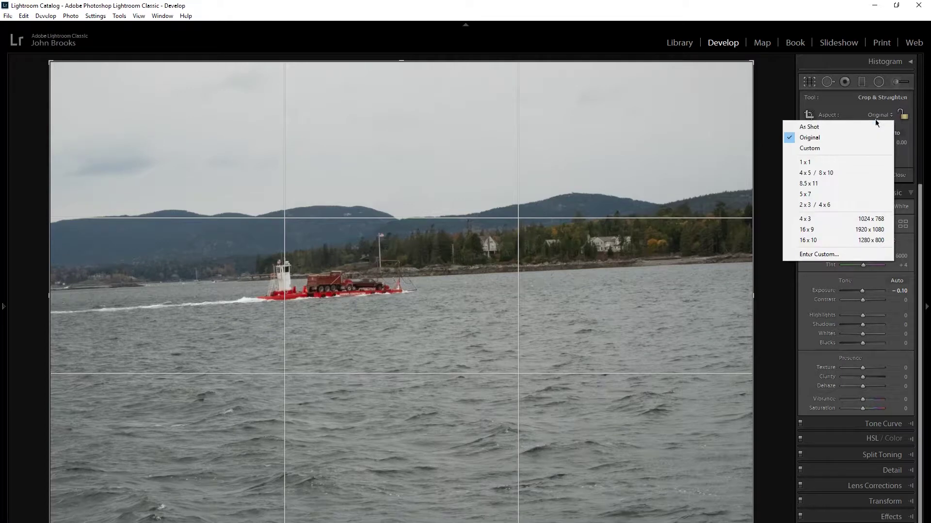
click(860, 254)
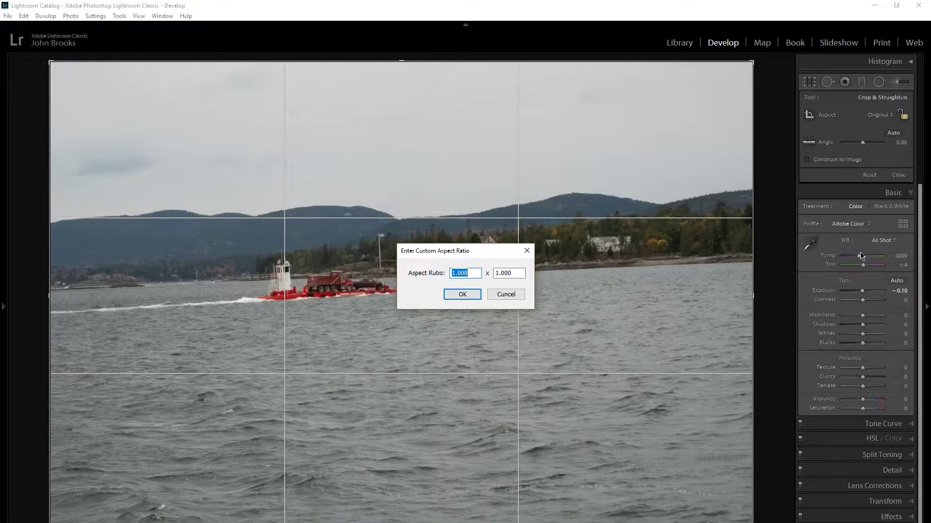
text(3)
key(Return)
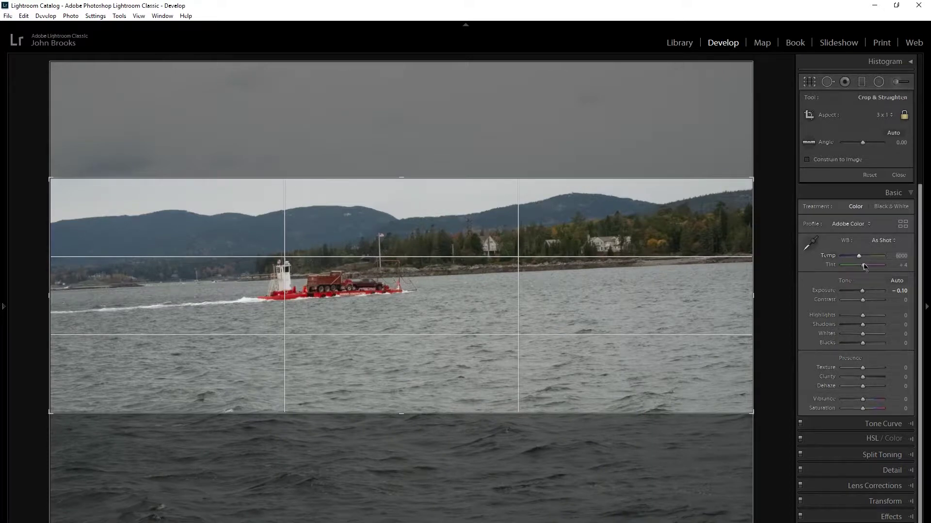
Step: Reposition the photo in the 3 x 1 frame, shrink the crop around the boat and reset it
drag(654, 312, 693, 298)
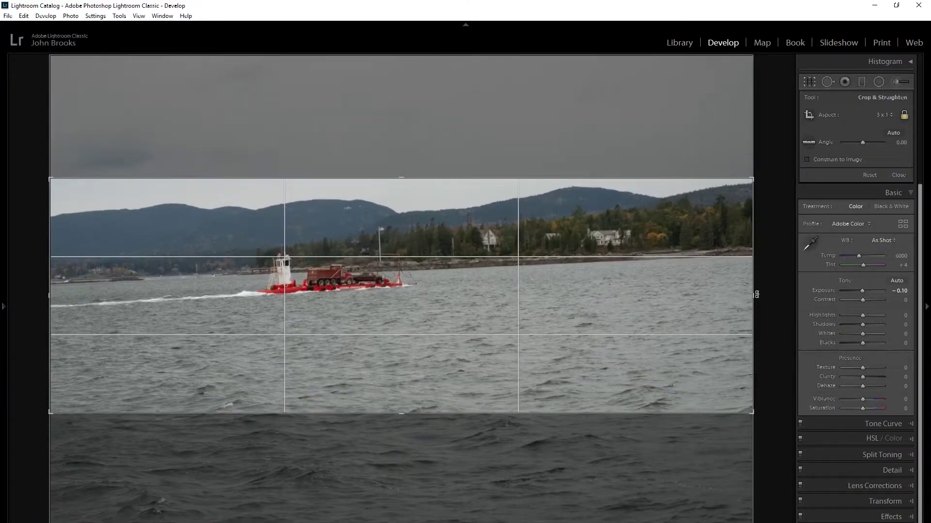
drag(747, 300, 668, 317)
drag(565, 322, 526, 295)
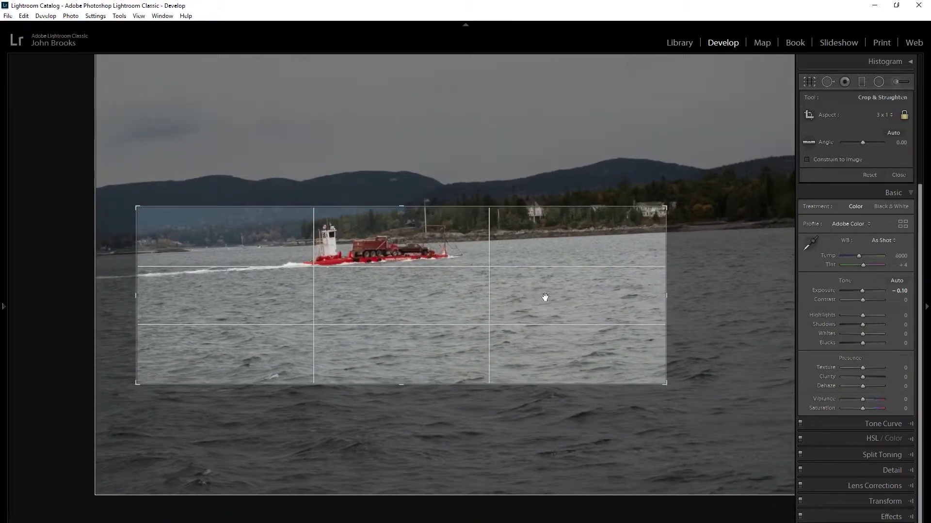
click(873, 176)
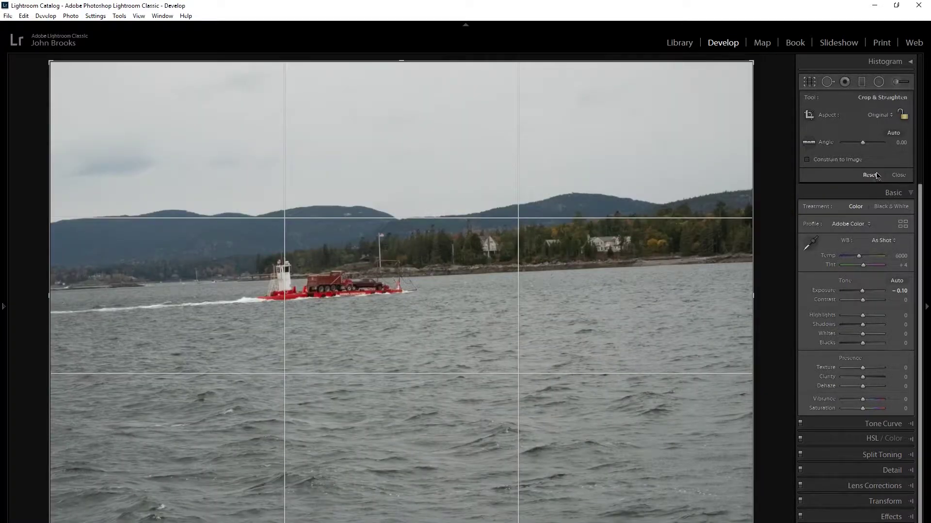
Step: Apply a custom crop aspect ratio of 10 x 13 to the boat photo
click(891, 115)
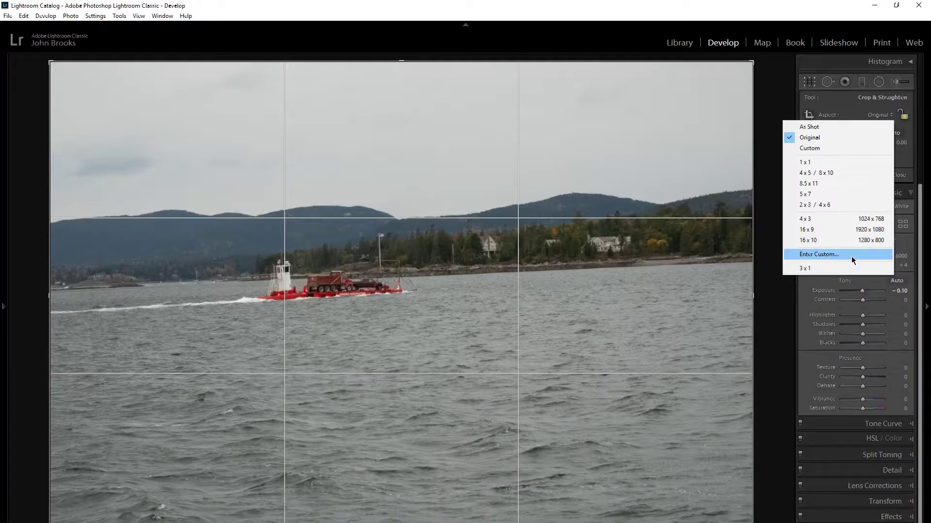
click(851, 257)
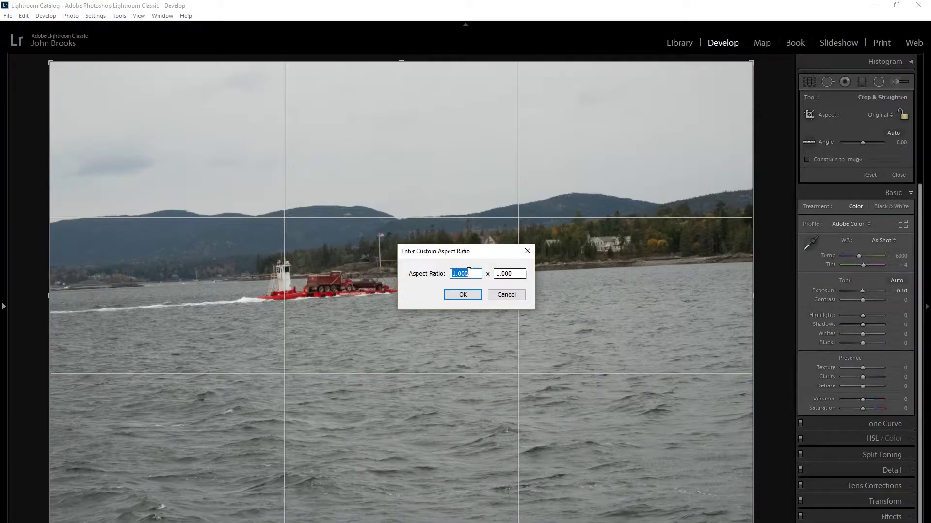
text(10)
click(503, 269)
text(13)
click(467, 290)
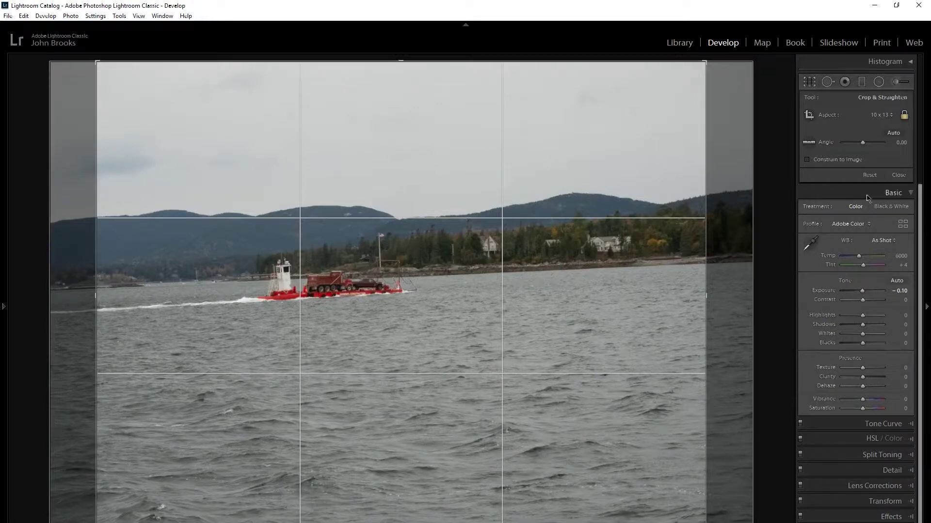
Step: Reset the 10 x 13 crop and check the list of aspect ratios for the saved custom entries
click(870, 175)
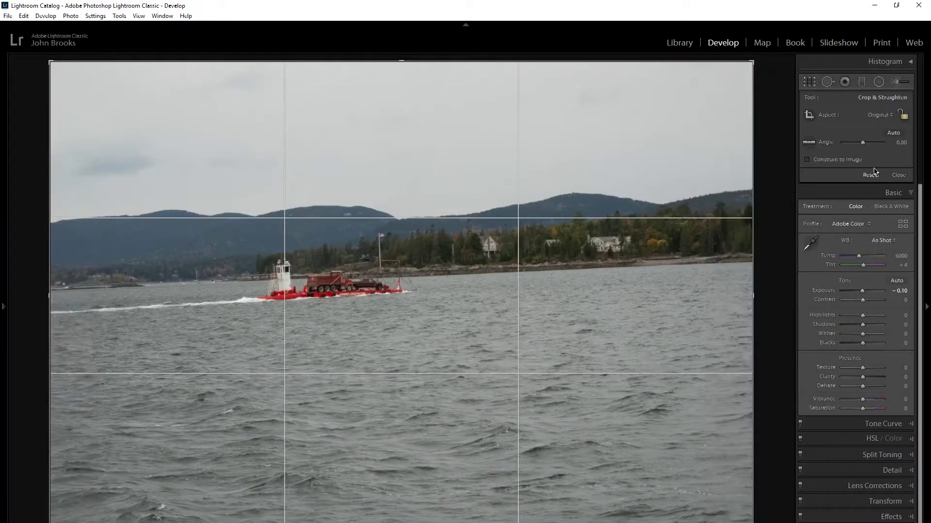
click(890, 116)
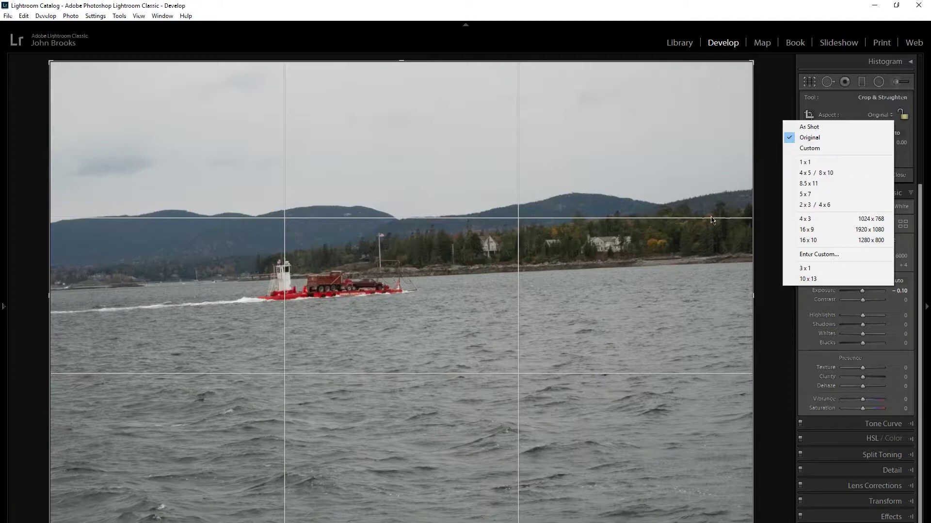
click(785, 194)
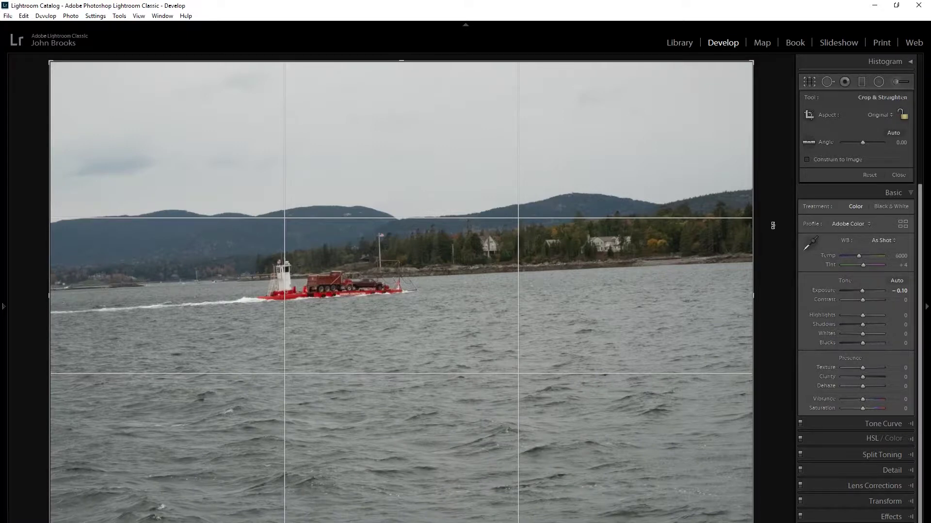
Step: Rotate the boat photo to an angle of 2.06 to level the shoreline and apply the crop
drag(772, 225, 772, 225)
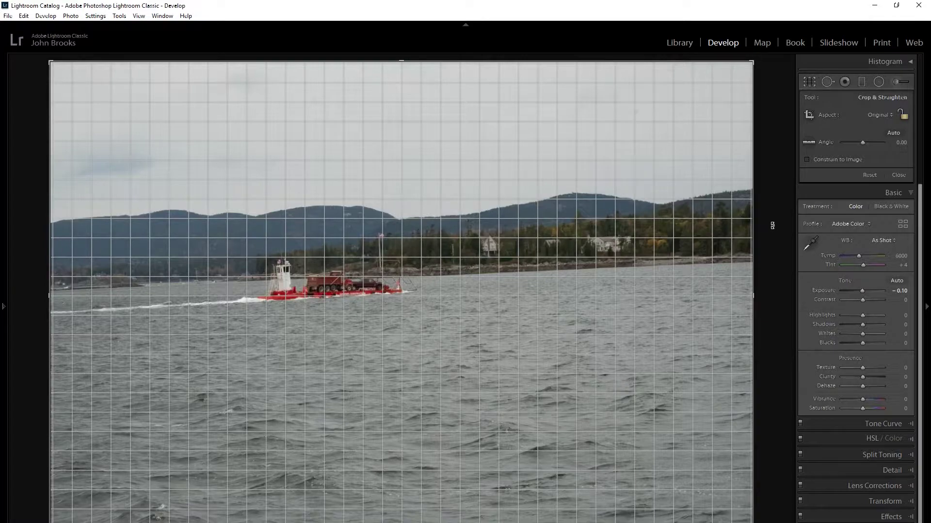
drag(772, 226, 763, 240)
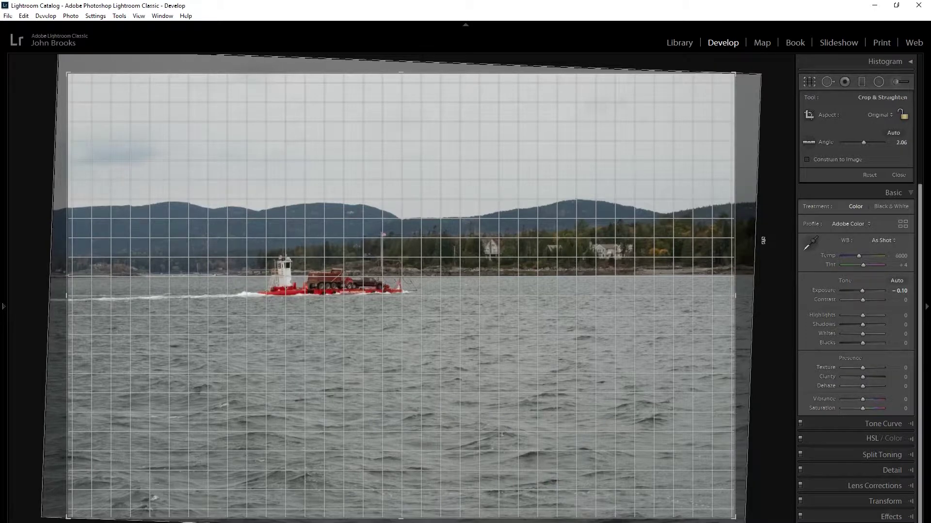
drag(763, 240, 764, 240)
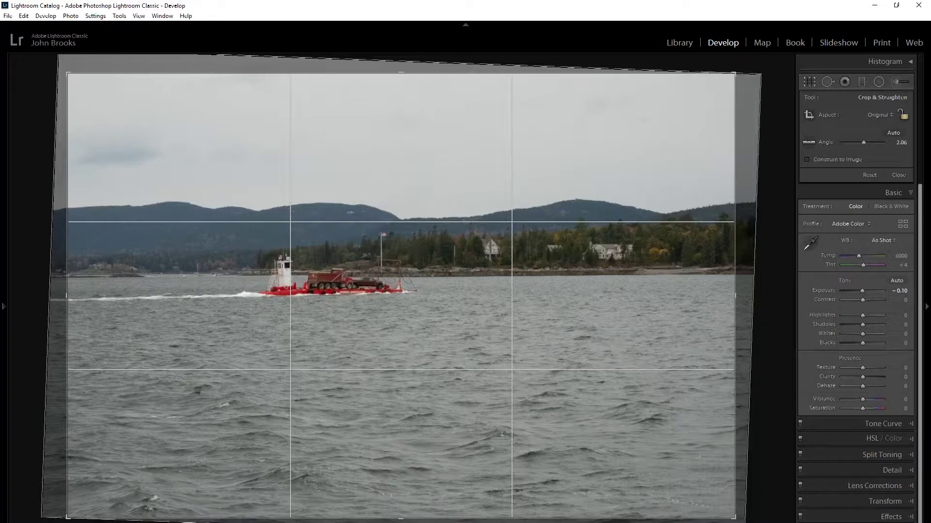
mouse_move(756, 522)
click(900, 175)
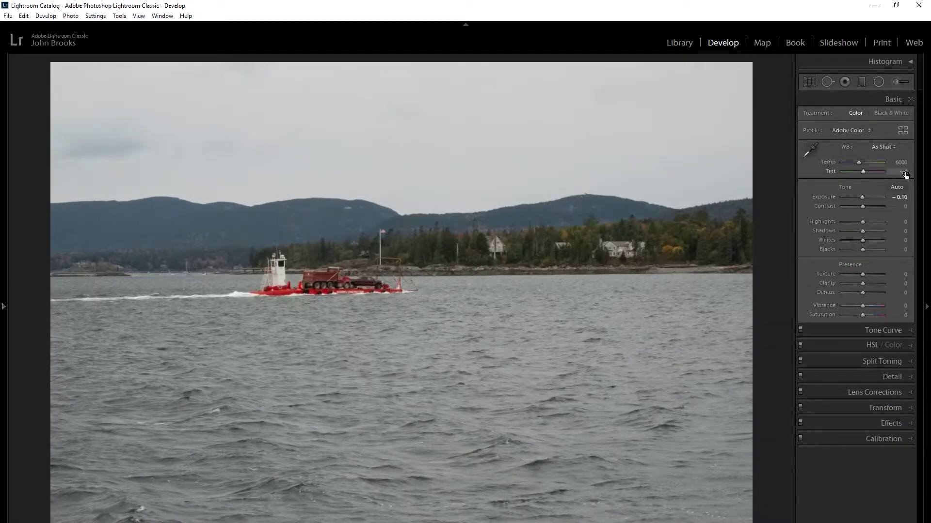
Step: Toggle the crop overlay on the boat photo, try rotating the photo to 45.00 degrees, and undo that rotation
click(809, 82)
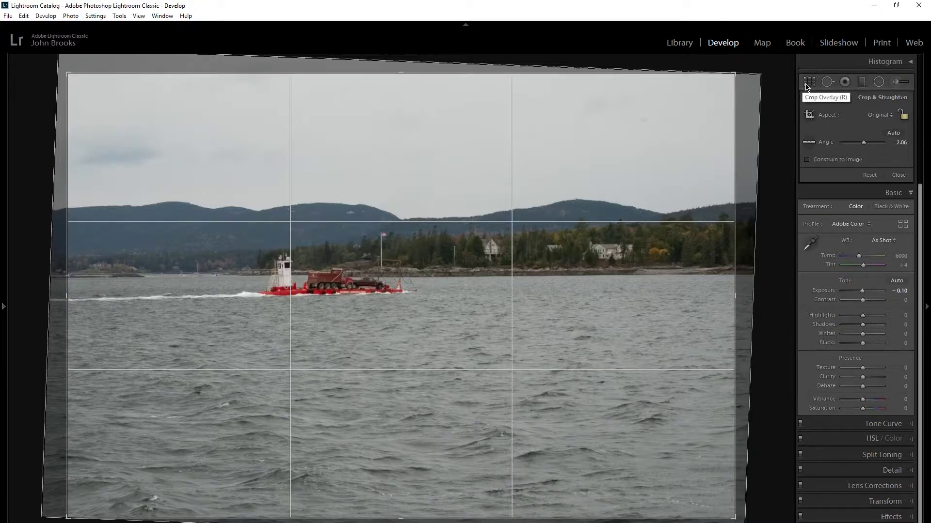
click(808, 82)
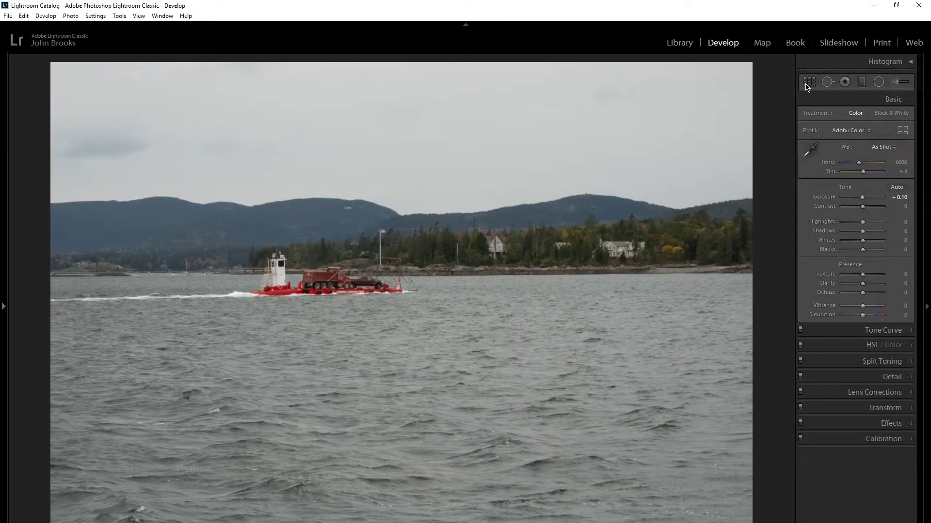
click(807, 85)
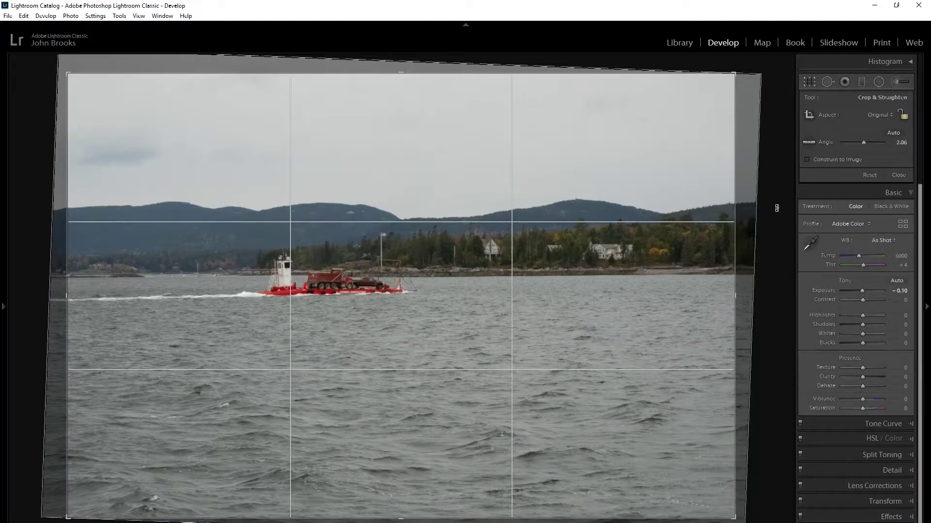
drag(776, 208, 614, 501)
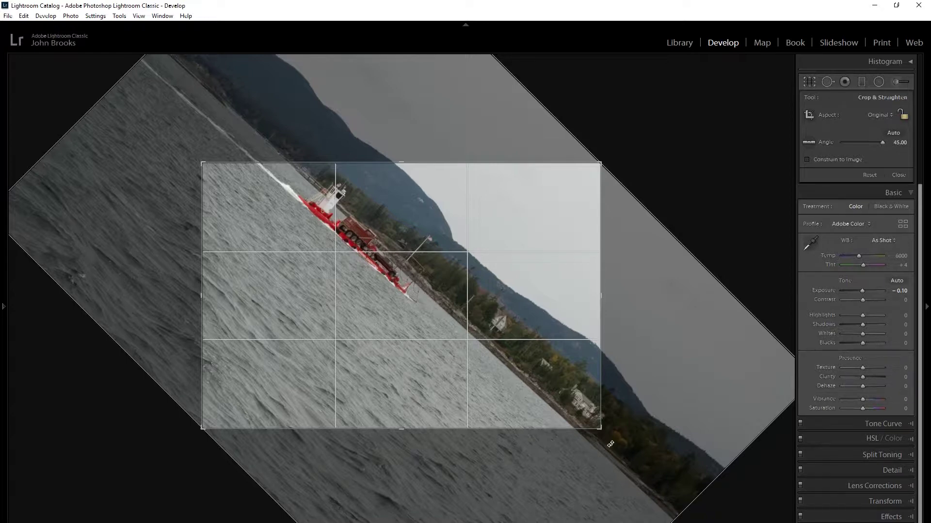
key(ctrl+z)
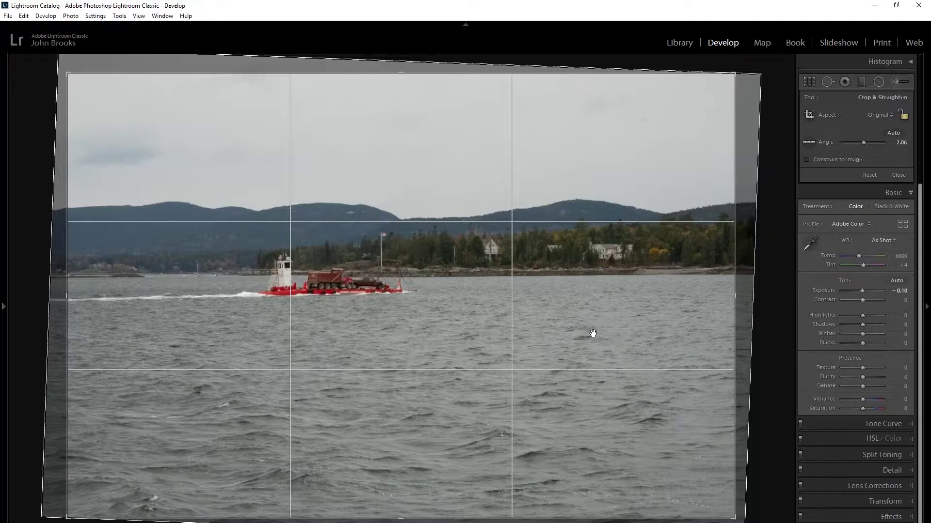
Step: Flip the crop between portrait and landscape orientation, shifting the photo so the boat sits further inside the portrait frame
key(x)
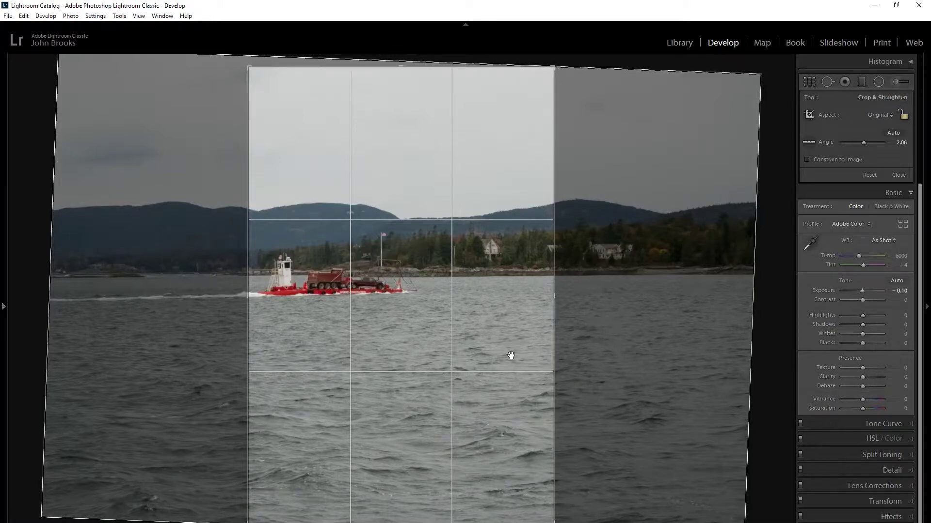
drag(514, 356, 544, 357)
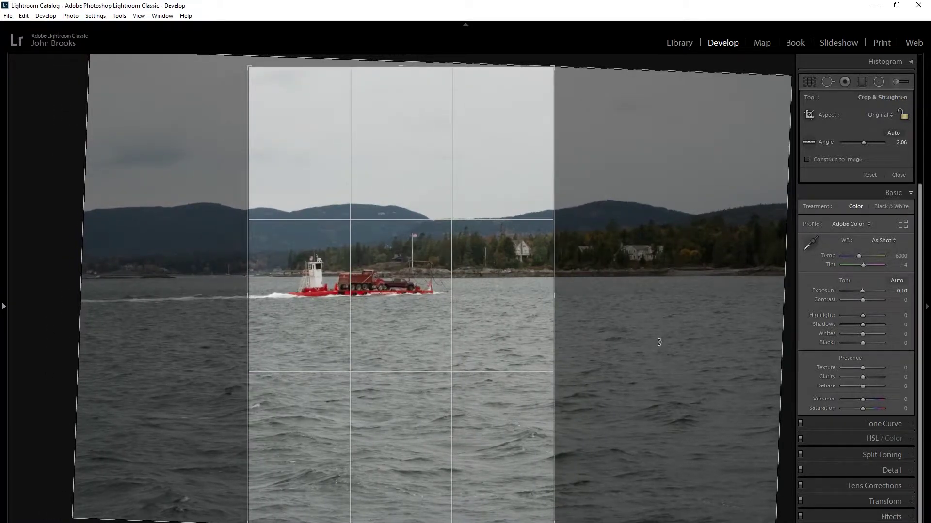
key(x)
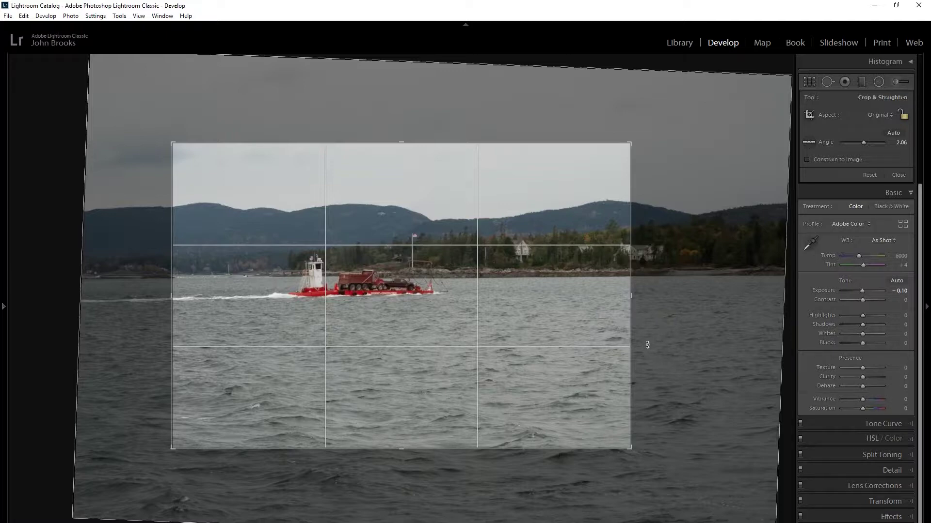
key(x)
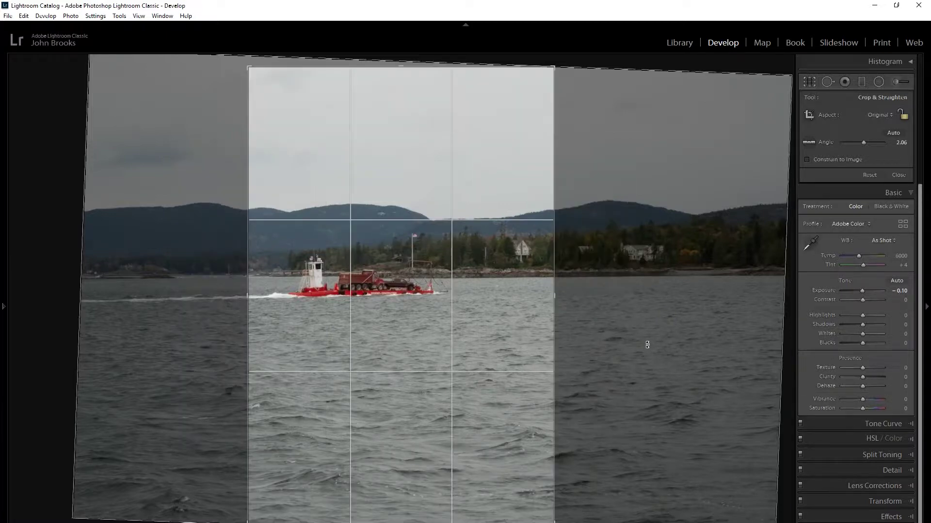
key(x)
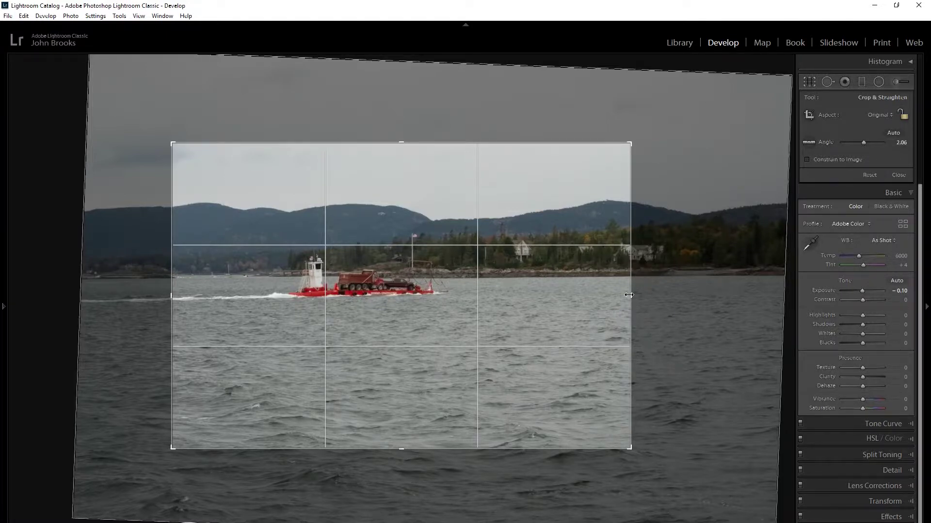
Step: Try widening the crop with the aspect ratio unlocked and again with it locked, and reset the crop
drag(638, 299, 711, 305)
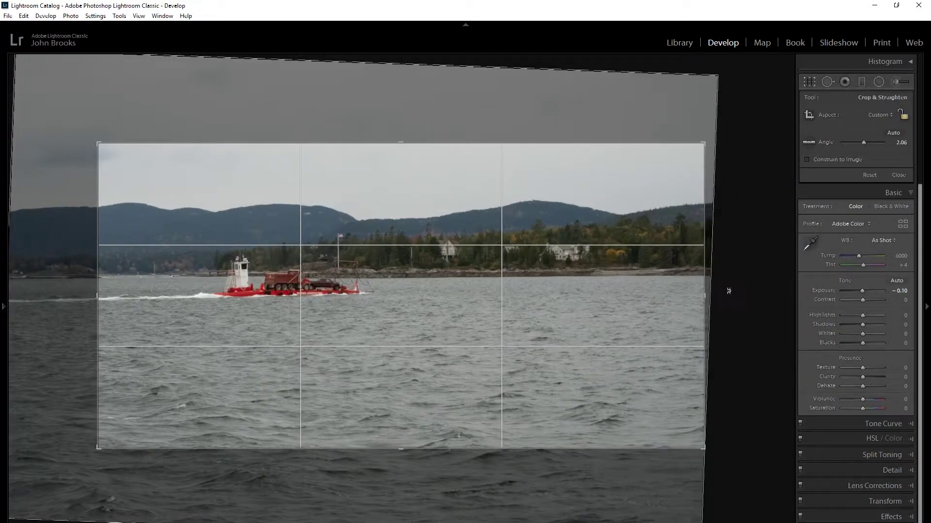
key(ctrl+z)
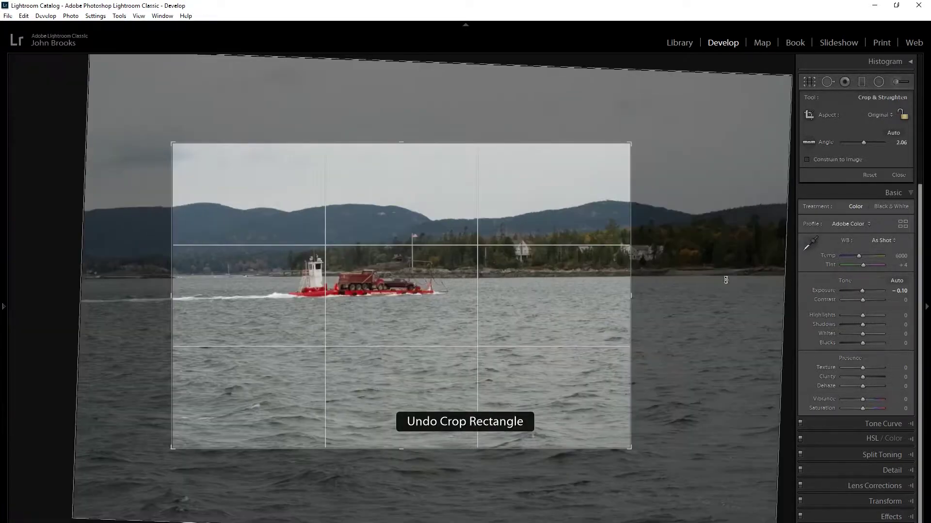
click(903, 117)
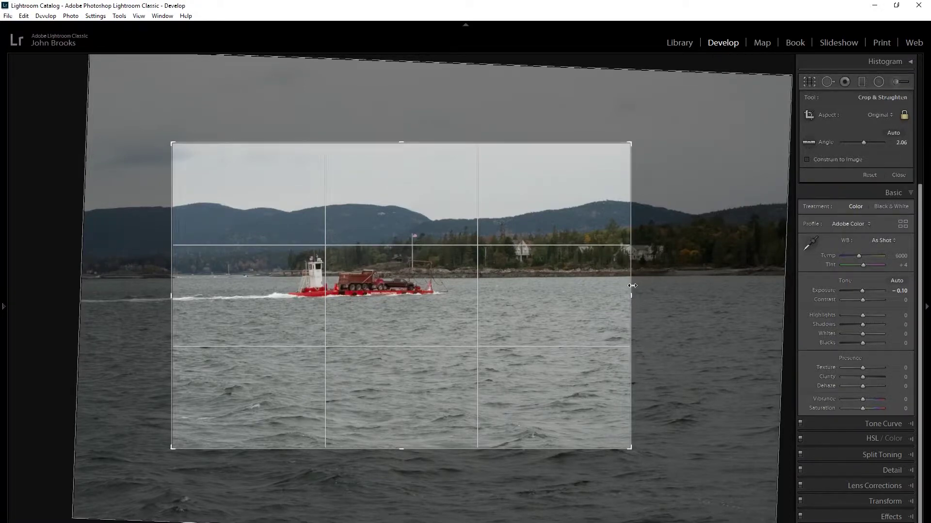
drag(634, 294, 710, 315)
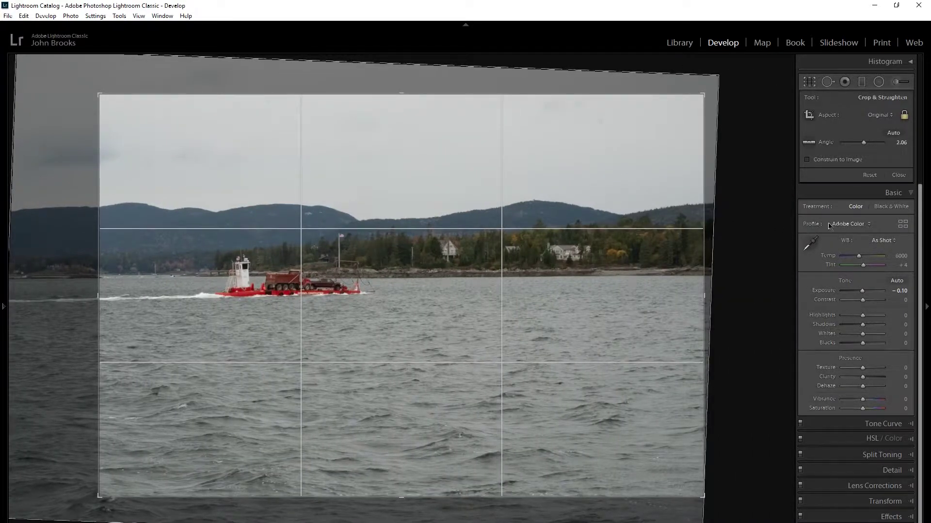
click(869, 175)
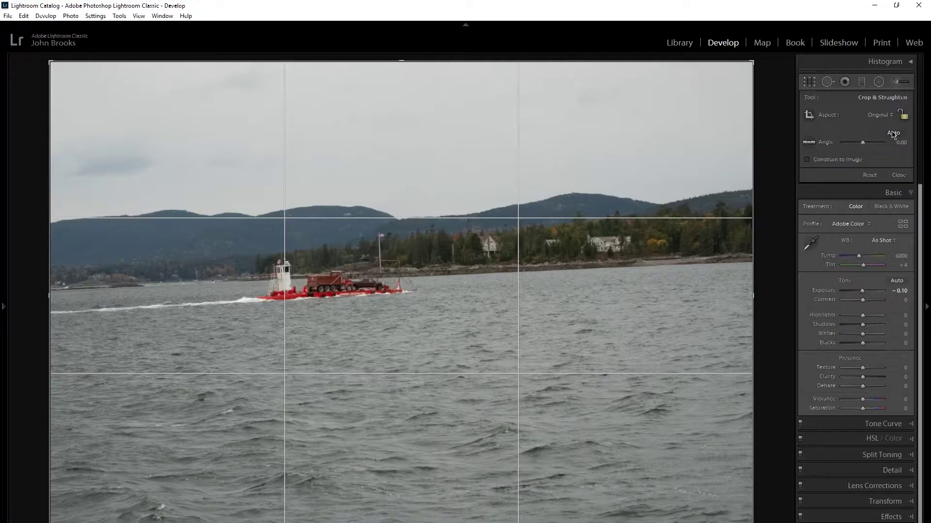
Step: Try straightening the boat photo automatically and with angles of -8.78 and 2.19, resetting it after each attempt
click(893, 133)
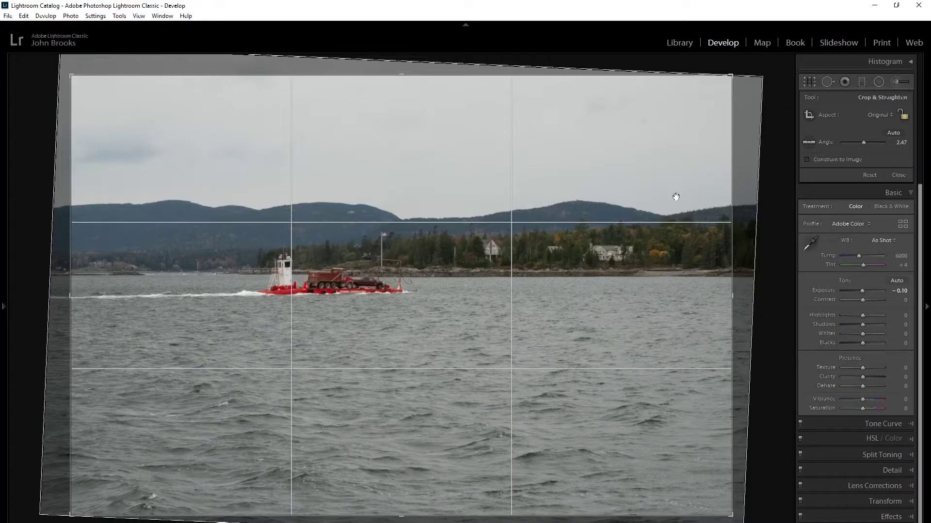
click(869, 175)
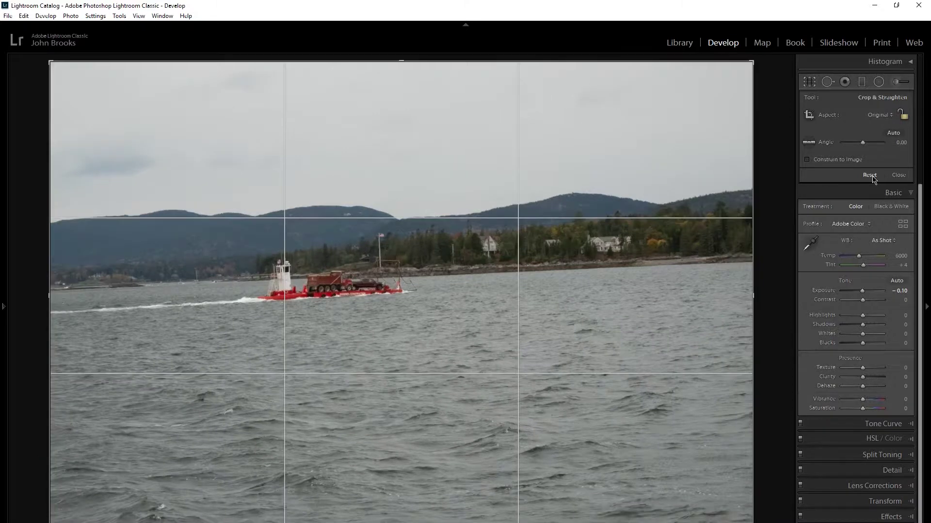
drag(863, 144, 861, 151)
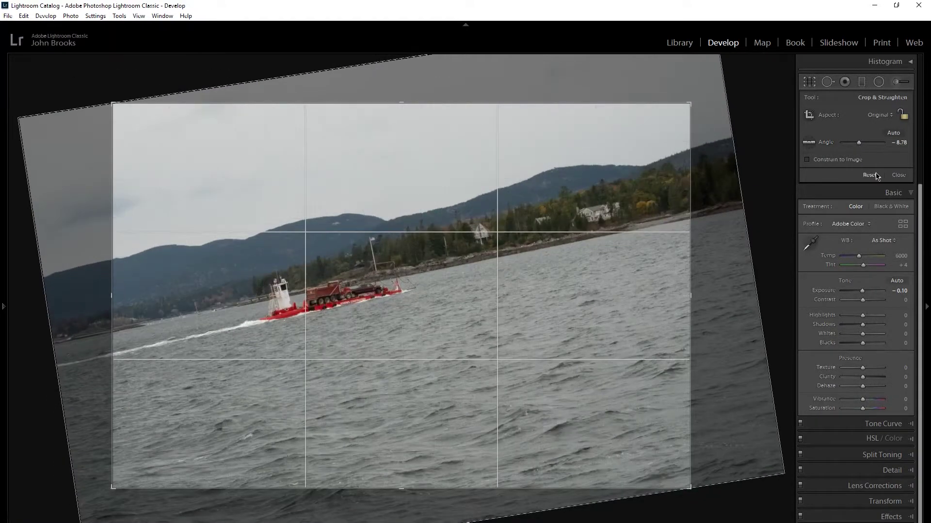
click(875, 176)
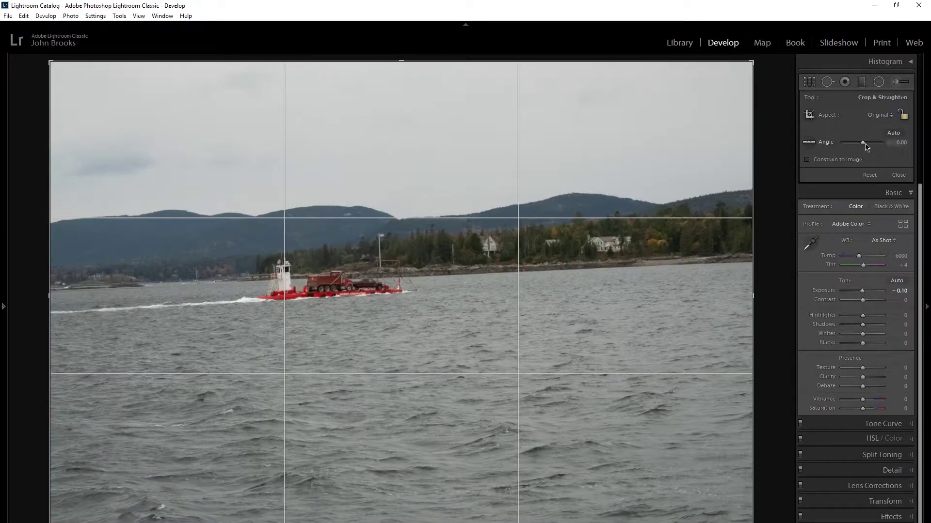
drag(863, 145, 866, 152)
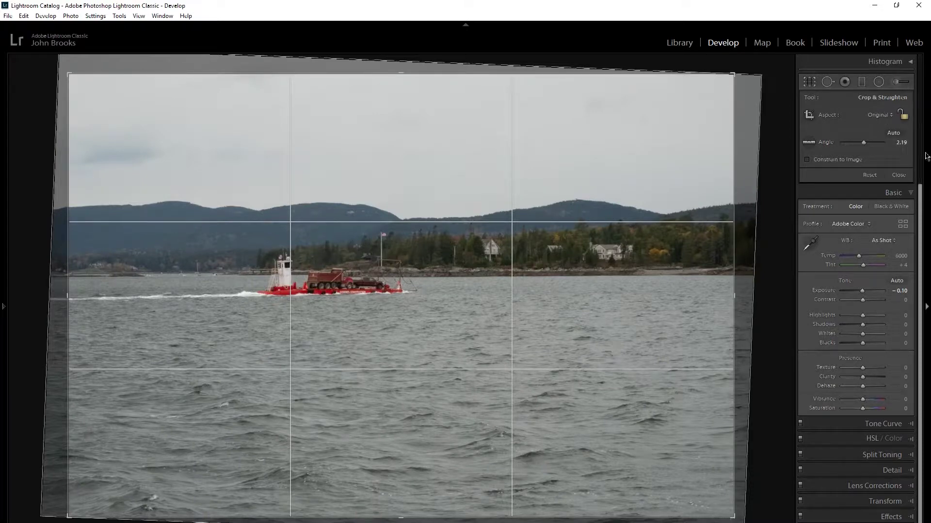
click(869, 175)
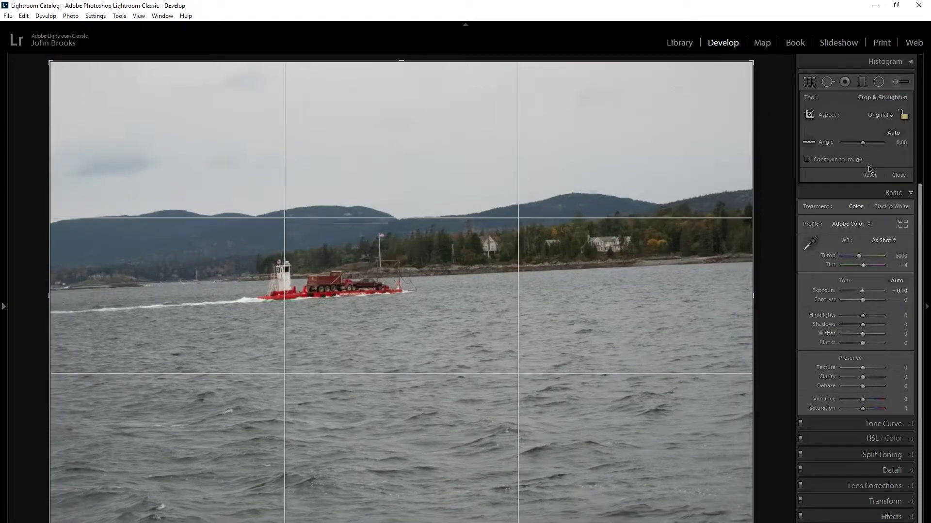
Step: Try leveling the boat photo with the Straighten tool along a short stretch of the far shoreline, and reset it
click(808, 145)
click(809, 144)
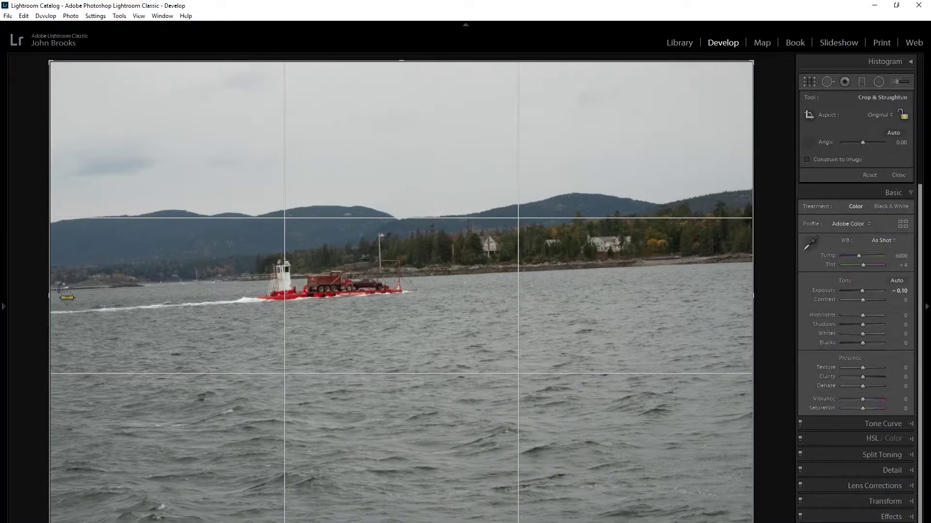
drag(58, 289, 195, 277)
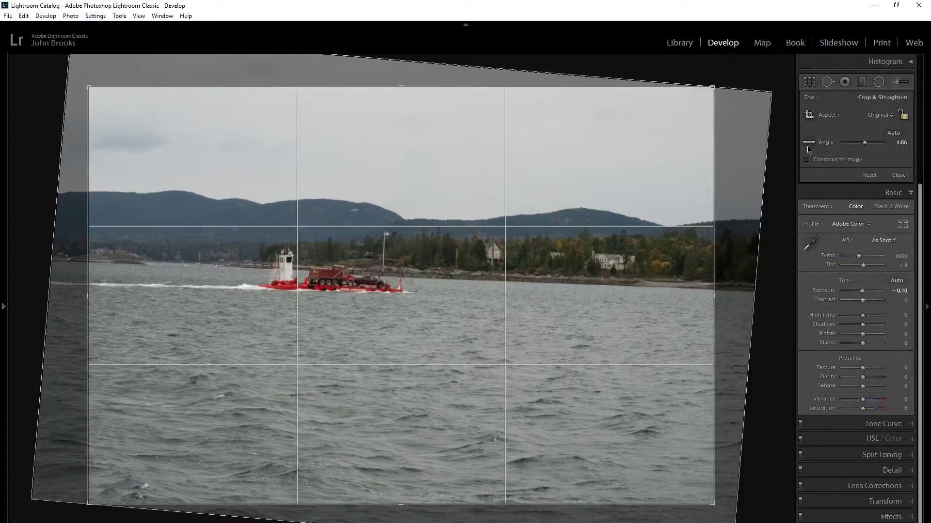
click(875, 175)
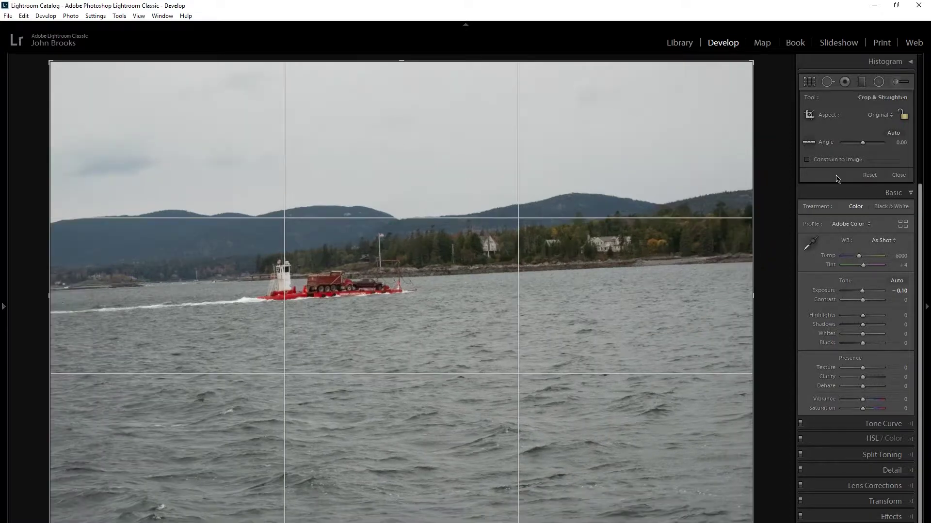
Step: Straighten the boat photo along the shoreline from the far island to the wooded shore, and reset it
click(804, 142)
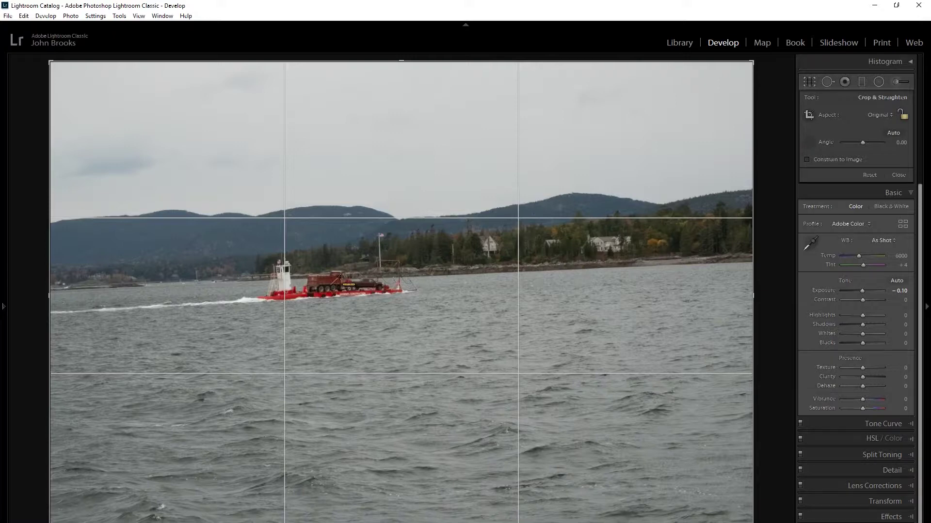
drag(85, 286, 591, 269)
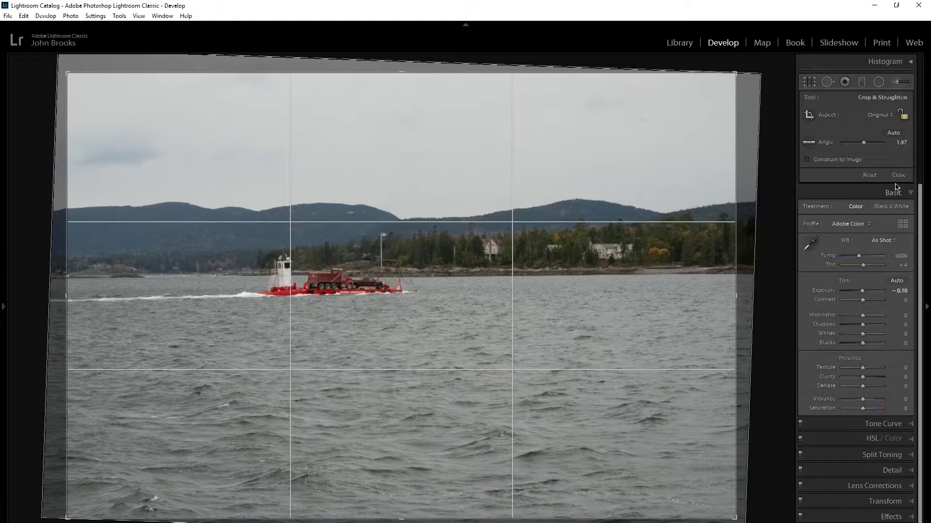
click(869, 176)
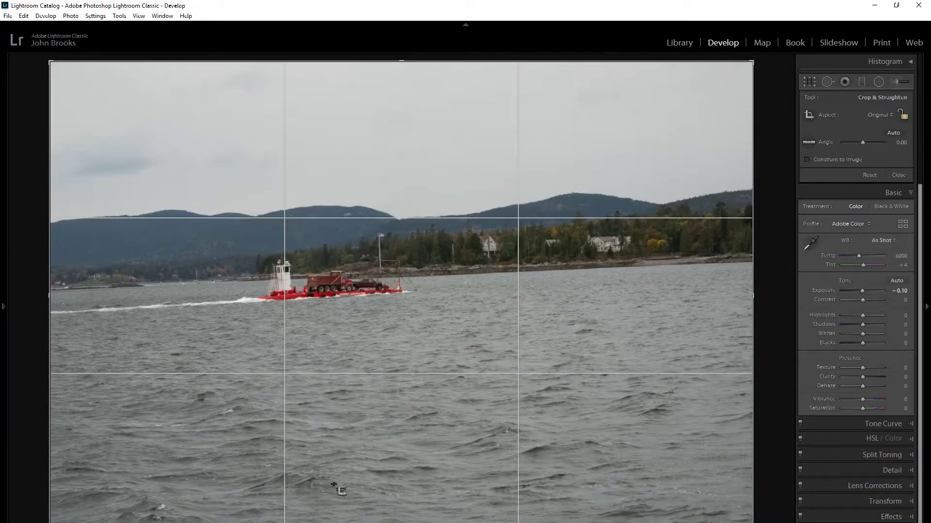
Step: Switch to the Chicago Buckingham Fountain photo, reset its existing crop and lock the aspect ratio
mouse_move(465, 522)
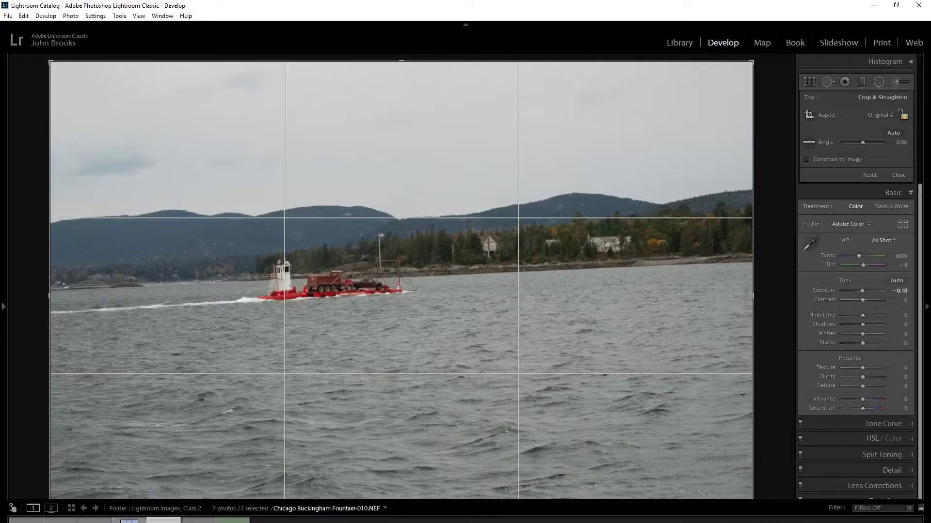
click(163, 520)
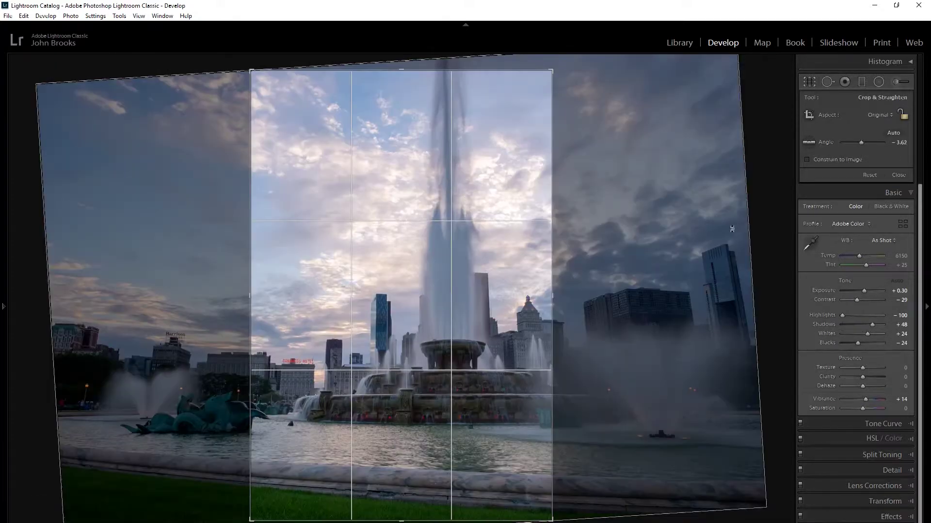
click(864, 175)
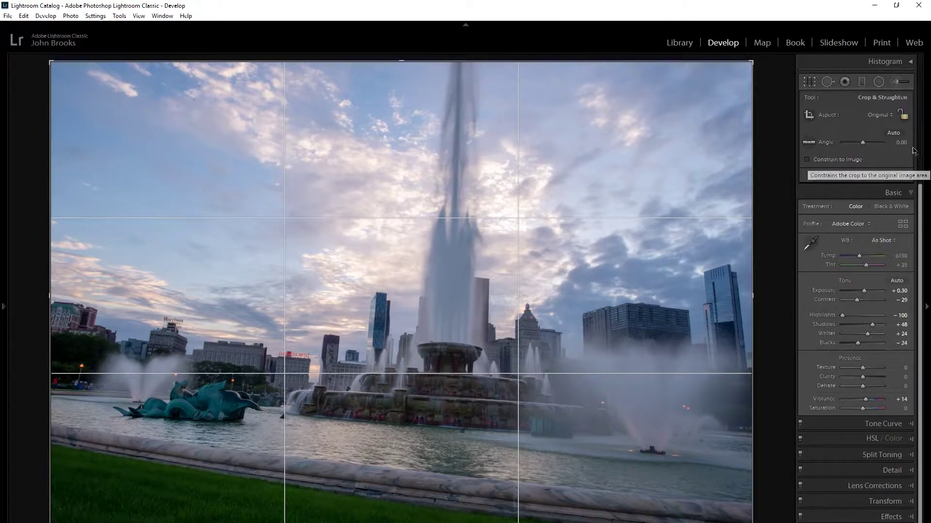
click(904, 116)
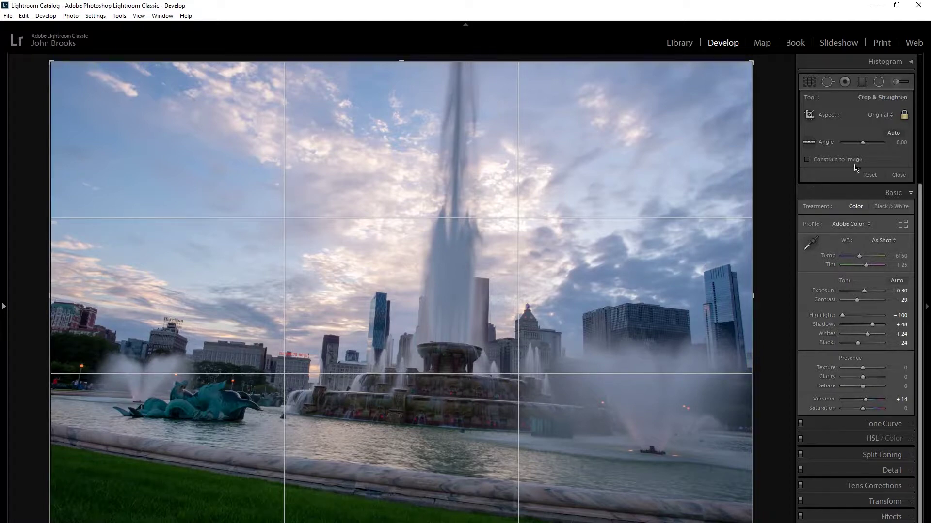
Step: Straighten the fountain photo automatically and apply the crop
click(891, 135)
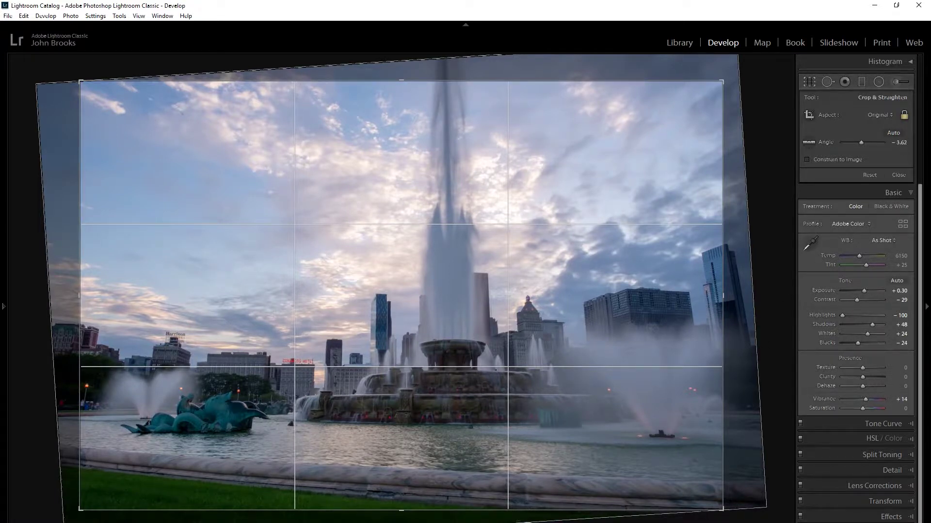
key(Return)
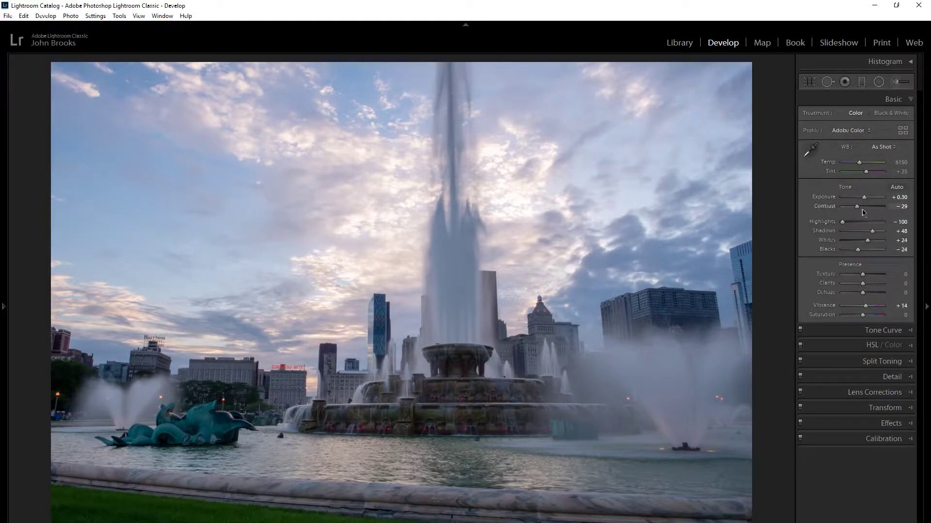
Step: Convert the fountain photo to black and white with exposure +1.31, contrast +43 and whites +10
drag(861, 199, 867, 199)
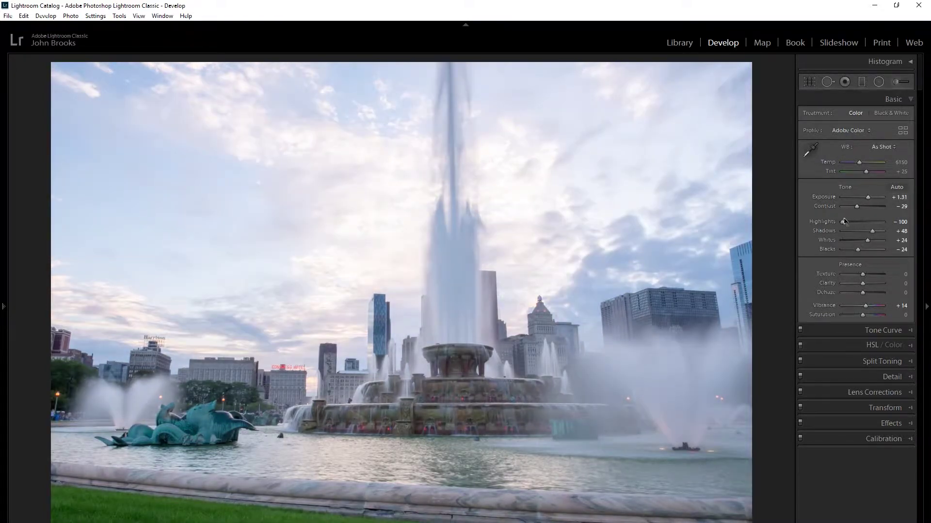
mouse_move(865, 241)
mouse_down()
mouse_move(845, 246)
mouse_move(875, 246)
mouse_move(862, 243)
mouse_up()
click(883, 114)
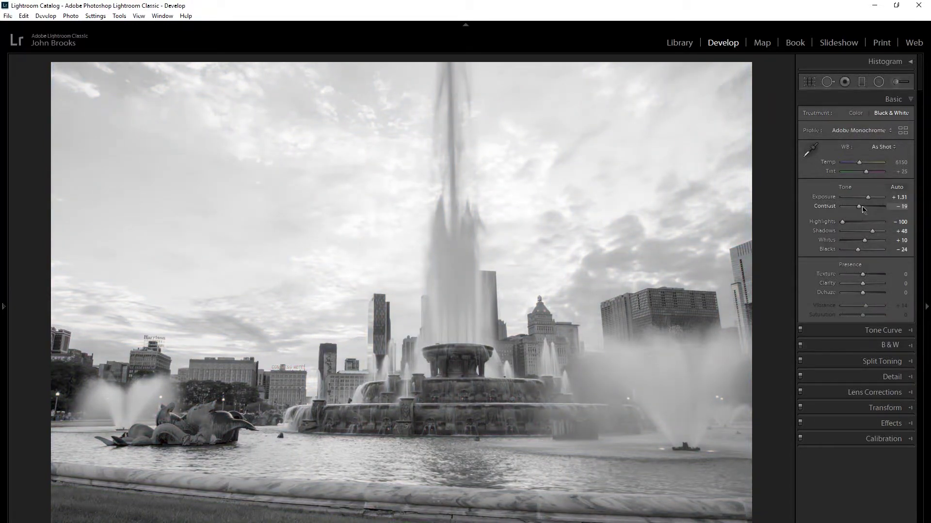
drag(857, 207, 872, 208)
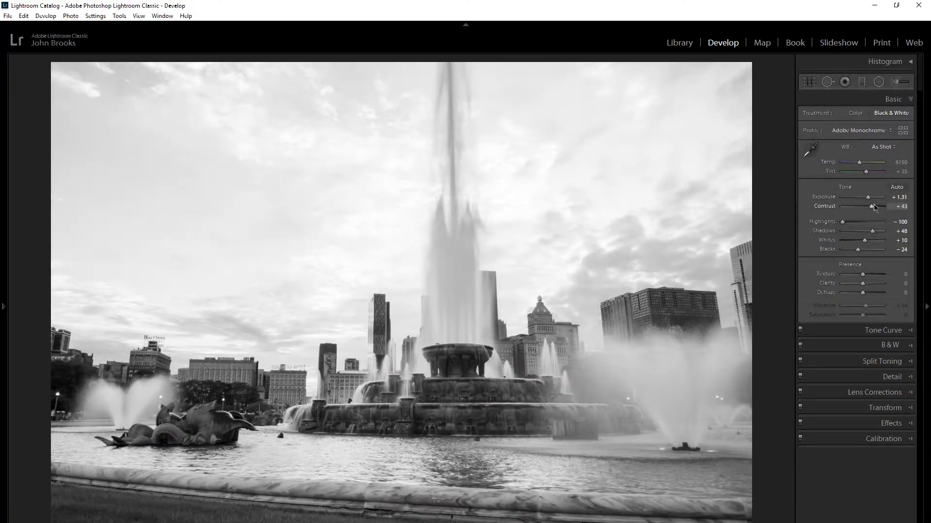
Step: Reset the crop, recrop the photo to a 1 x 1 aspect with automatic straightening, and apply it
click(814, 83)
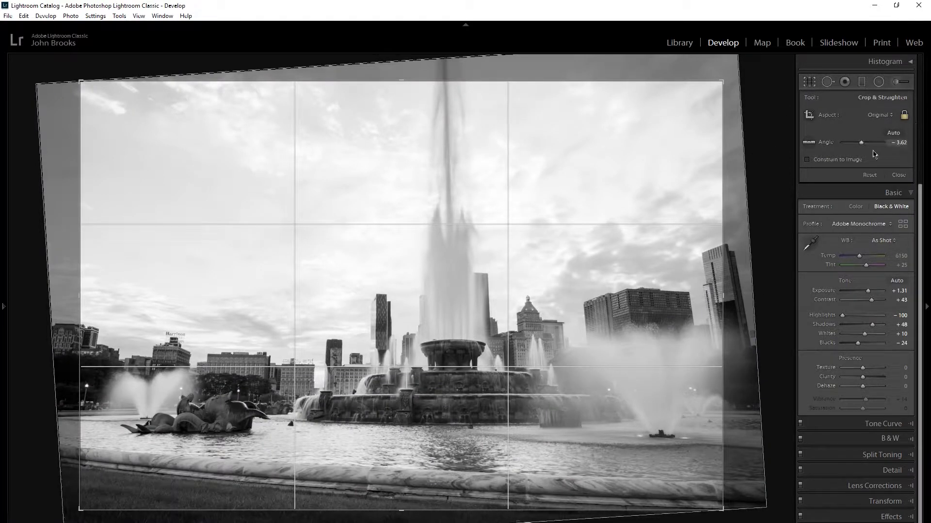
click(869, 175)
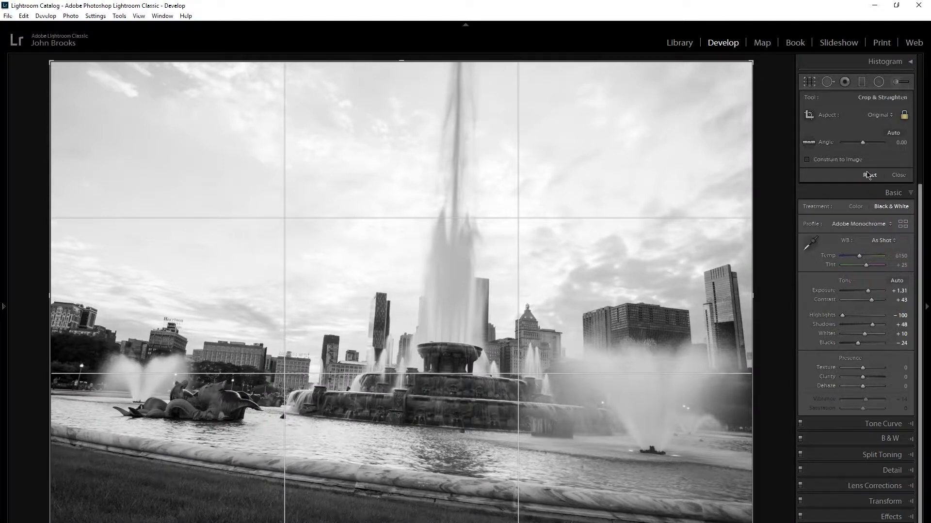
click(879, 114)
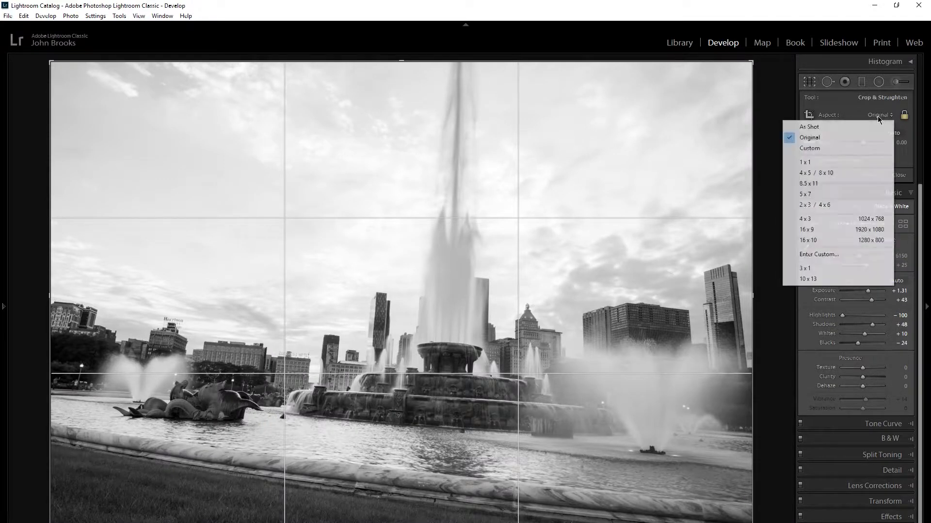
click(832, 163)
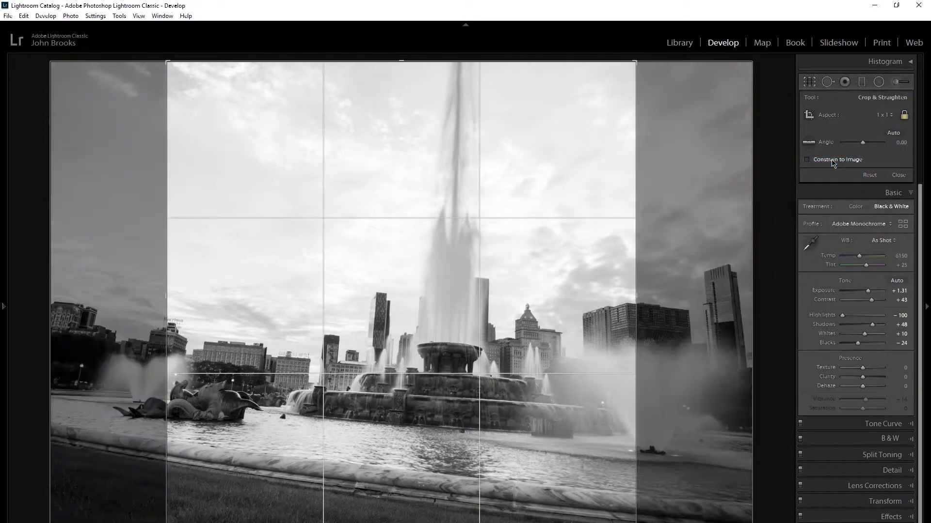
click(893, 134)
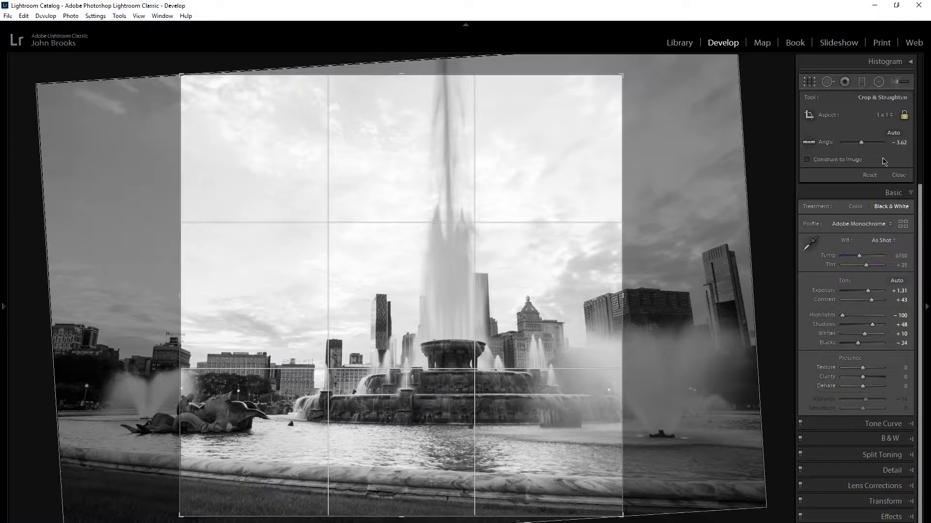
click(901, 175)
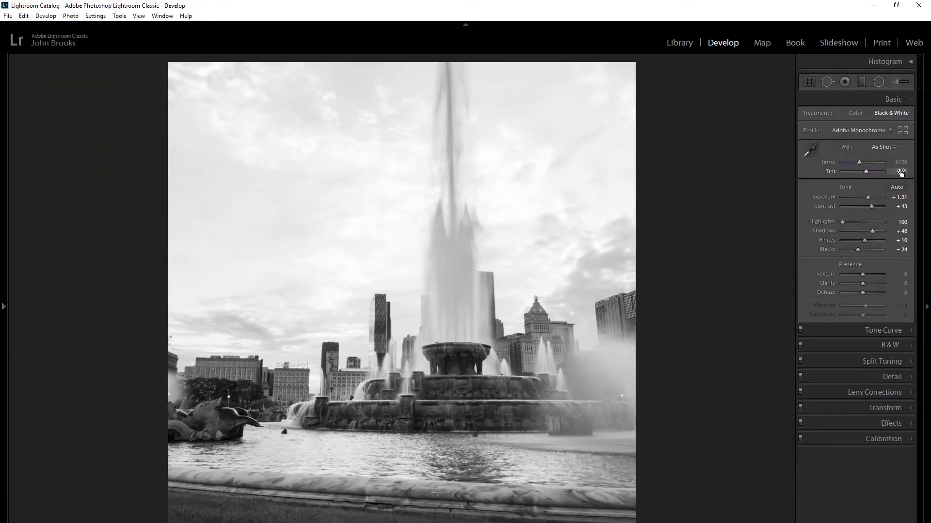
Step: Add a large radial filter centered on the sky beside the fountain jet with exposure -2.78
click(879, 82)
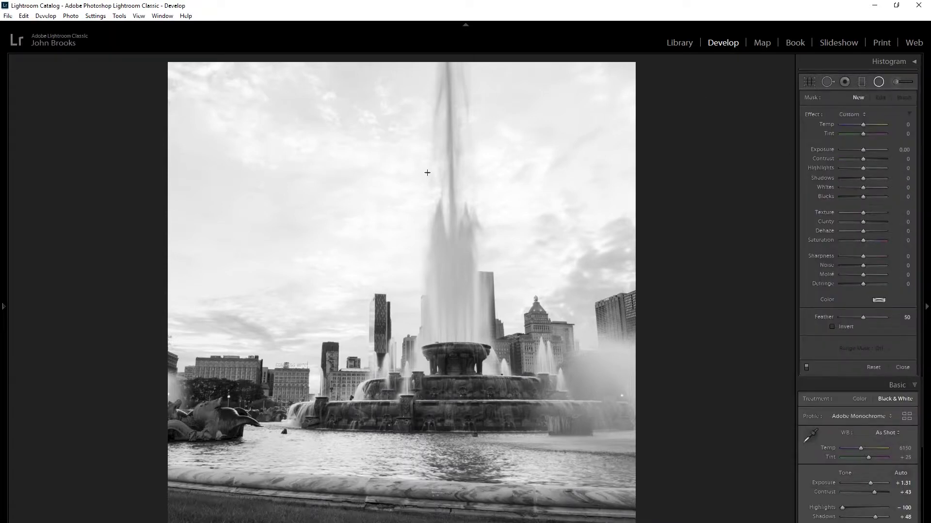
drag(428, 177, 647, 461)
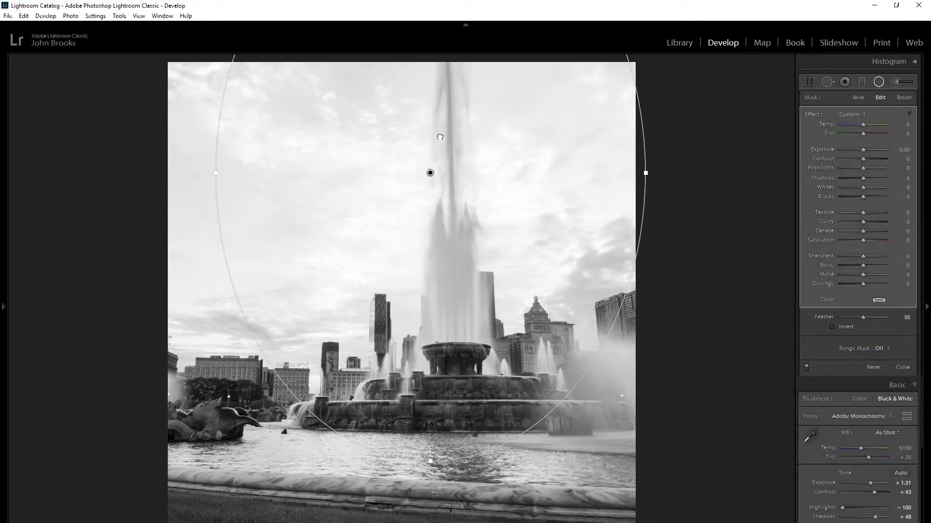
drag(439, 137, 403, 232)
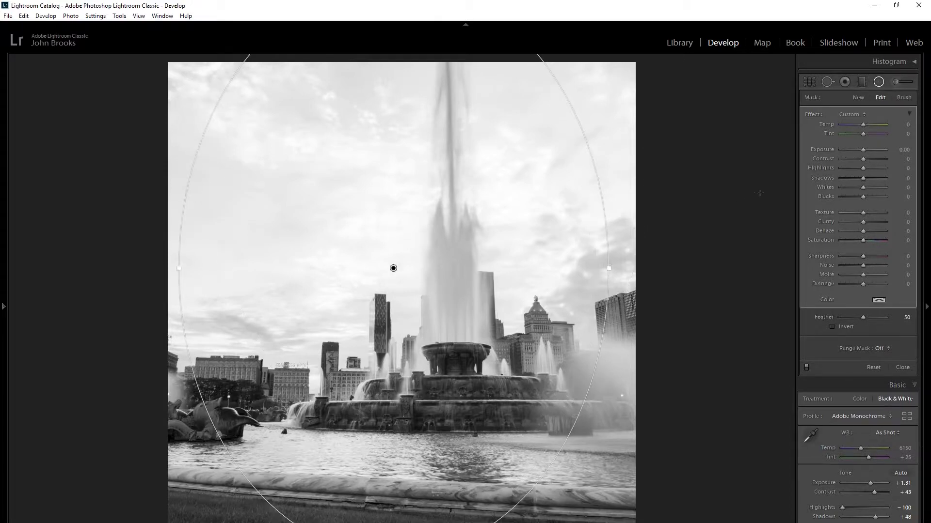
drag(863, 151, 848, 154)
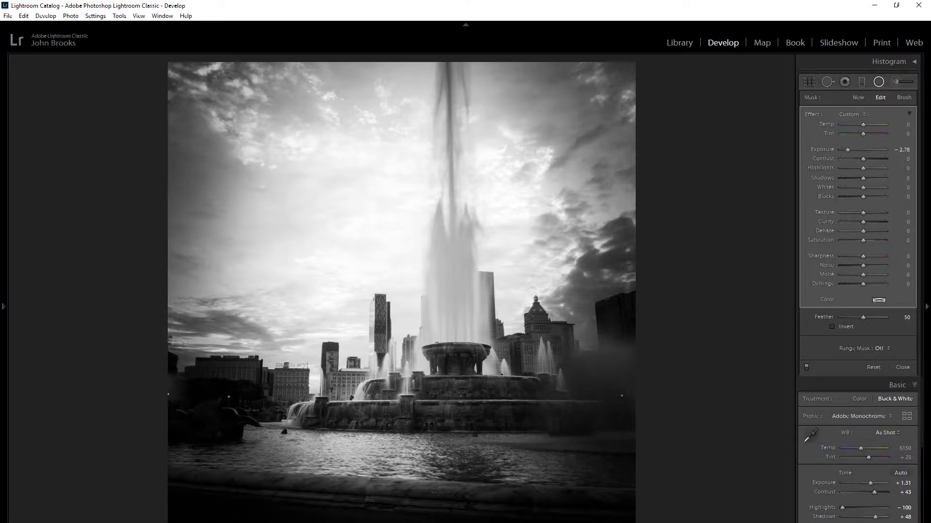
key(shift+m)
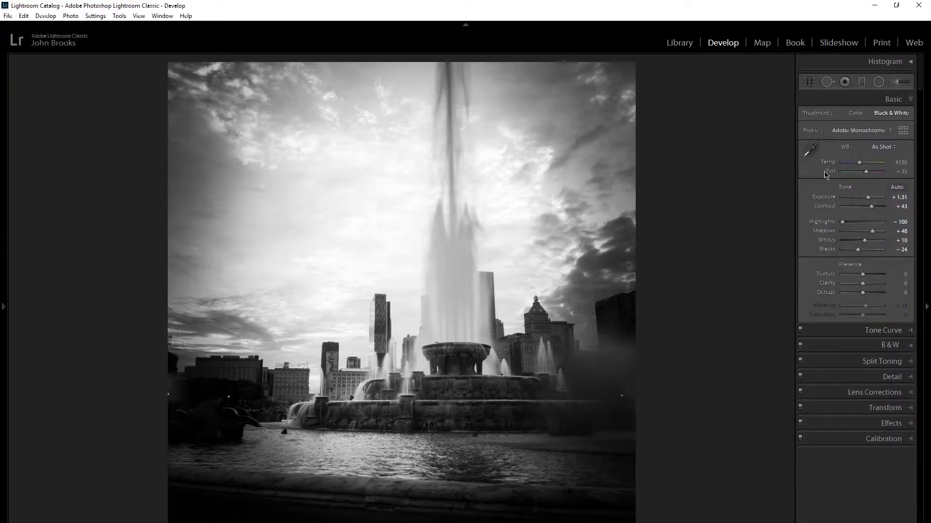
Step: Return the photo to color and compare it with the radial filter off and on
click(852, 114)
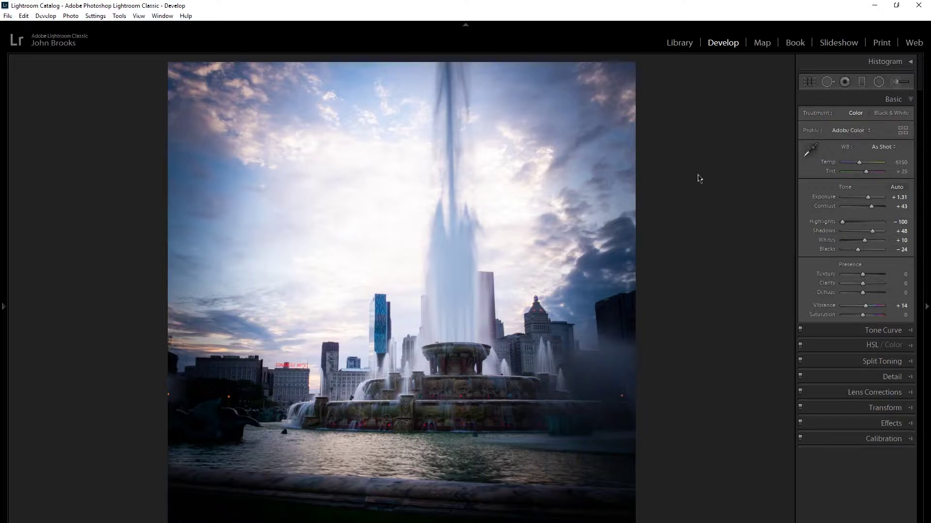
click(879, 83)
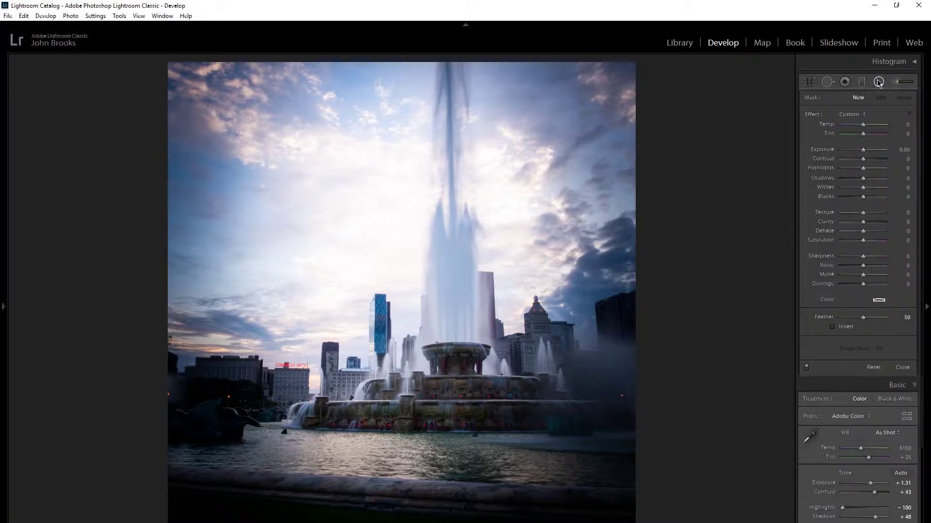
click(806, 368)
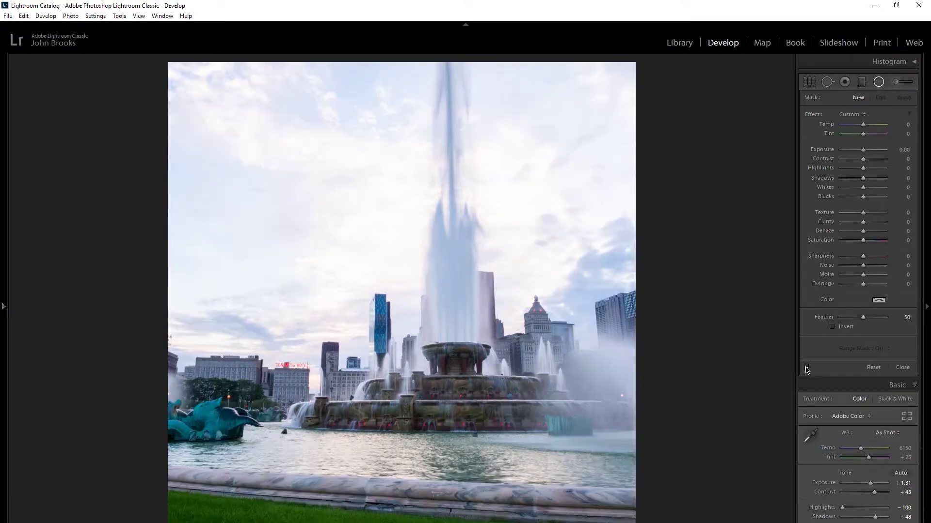
click(807, 369)
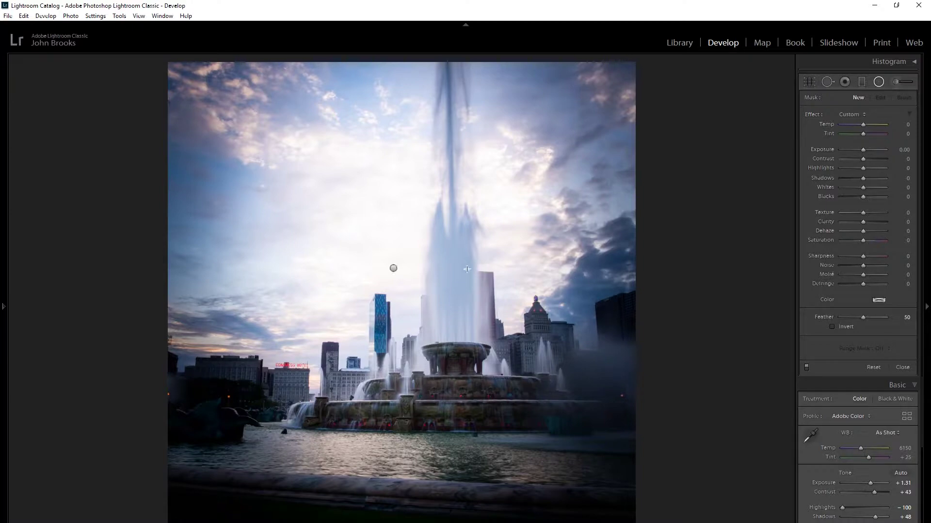
Step: Try a radial filter exposure of -1.22, and delete the filter
click(394, 269)
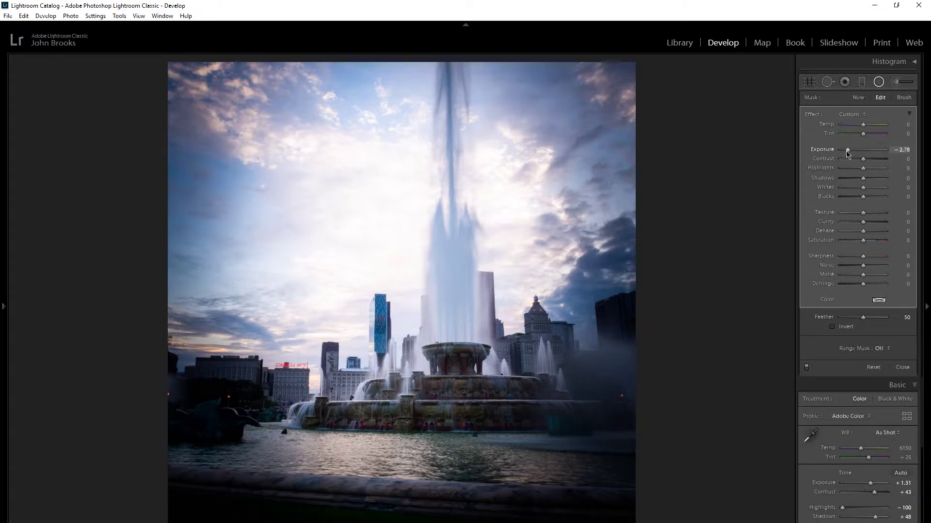
drag(846, 153, 855, 153)
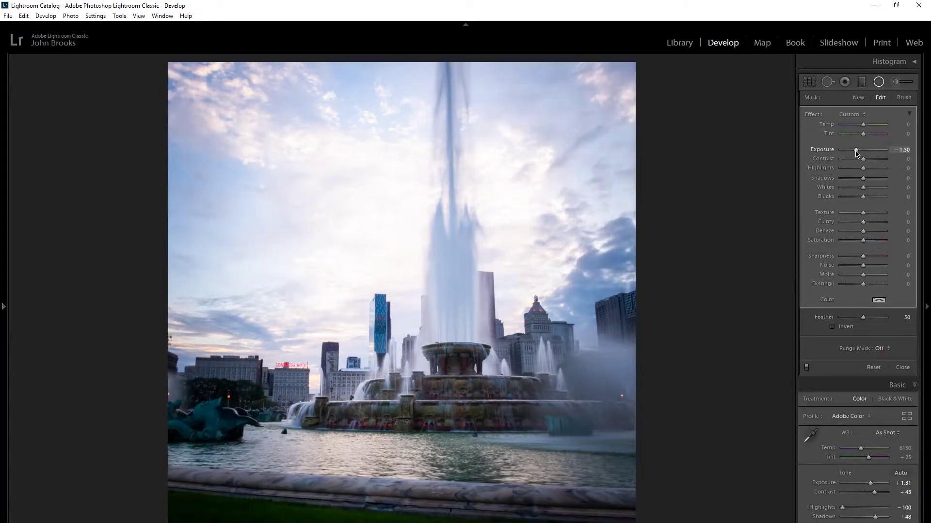
drag(855, 151, 856, 152)
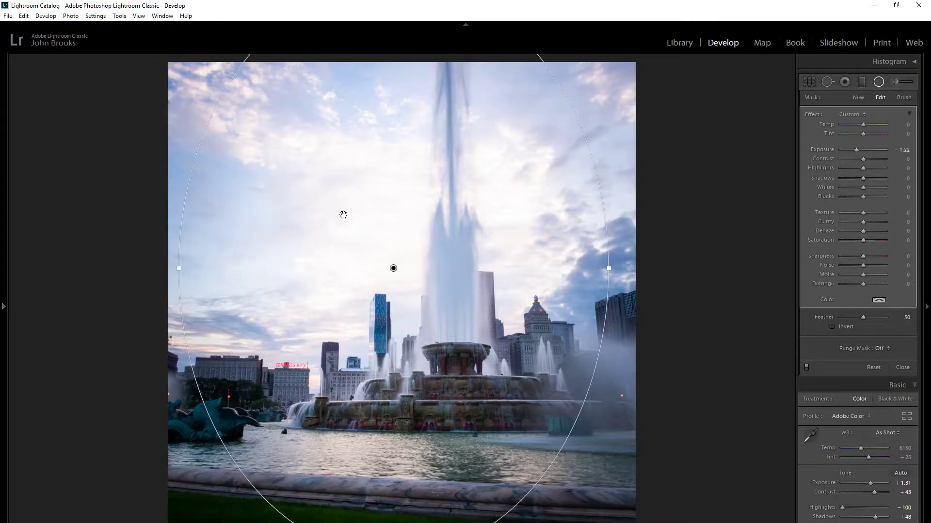
key(Delete)
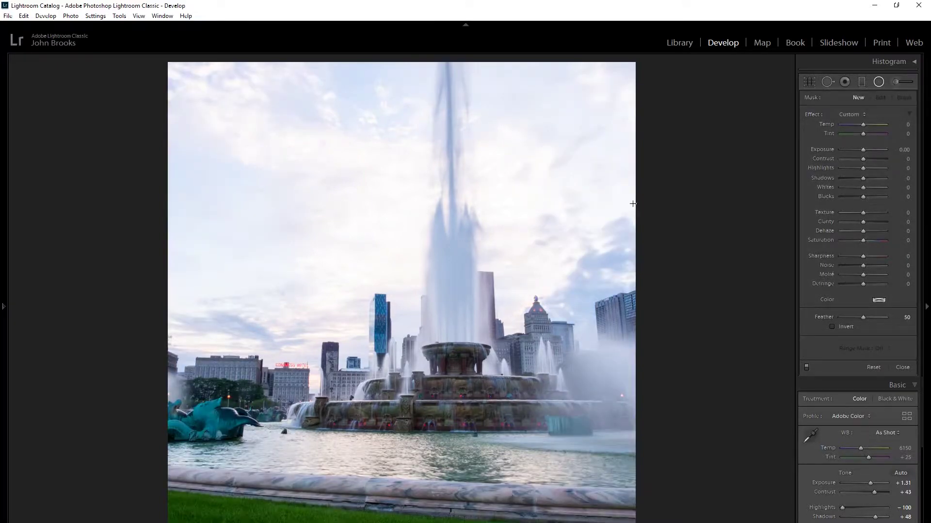
Step: Reset the fountain photo's crop and all its develop settings
click(807, 82)
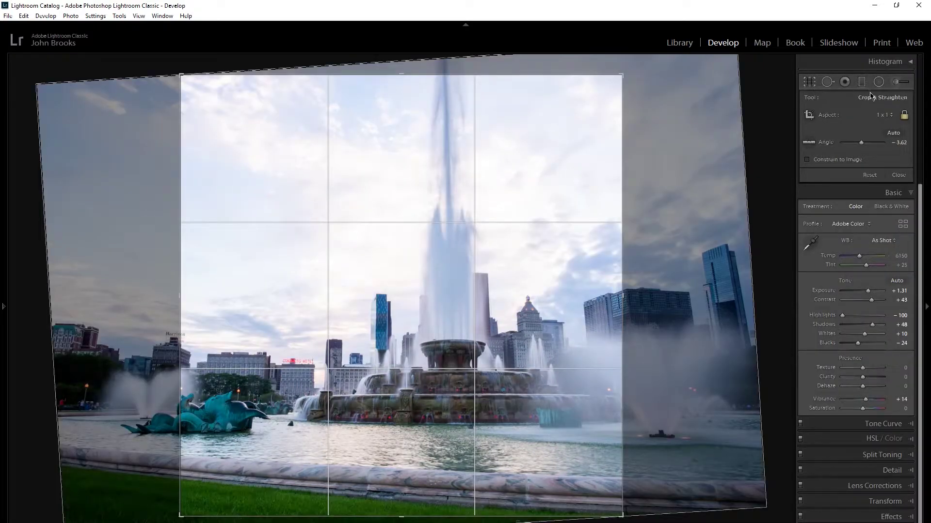
click(872, 175)
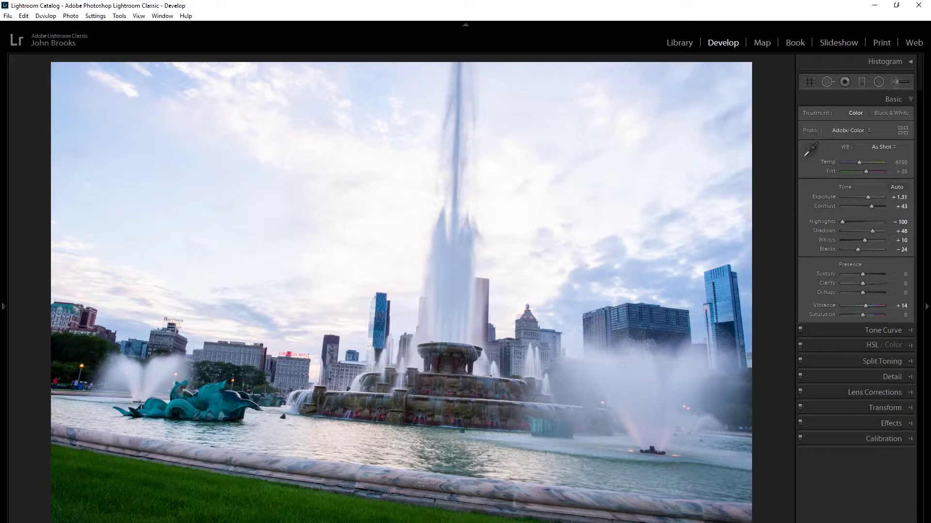
key(ctrl+shift+r)
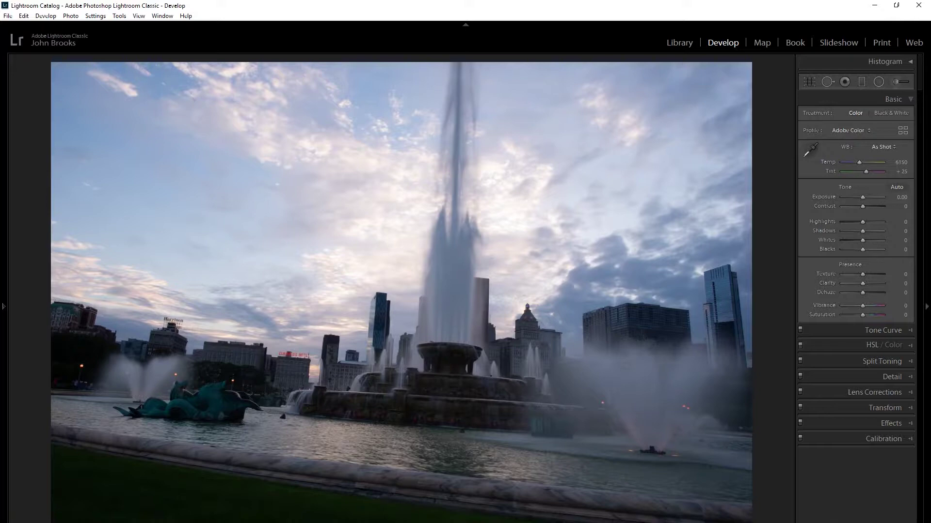
Step: Set the fountain photo's exposure to -0.10, straighten it to an angle of -3.62 in the original aspect, and apply the crop
key(ctrl+v)
key(r)
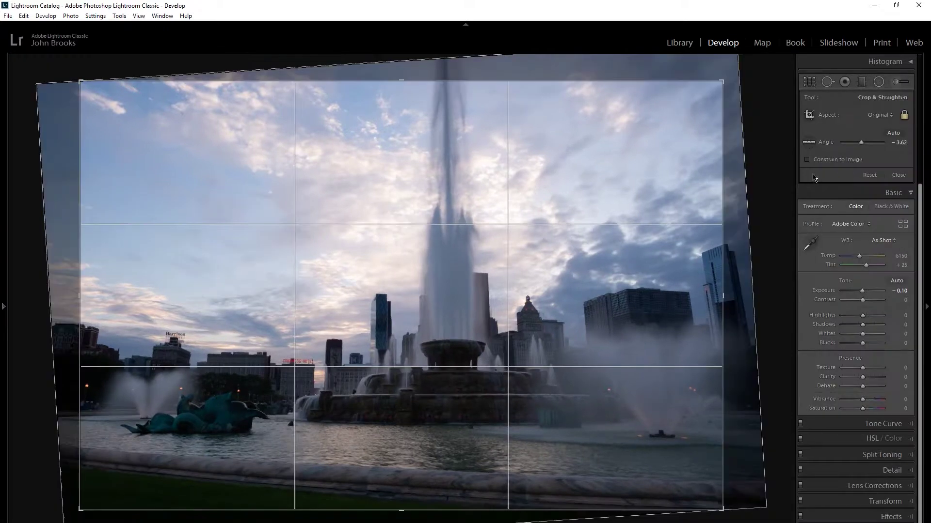
click(898, 176)
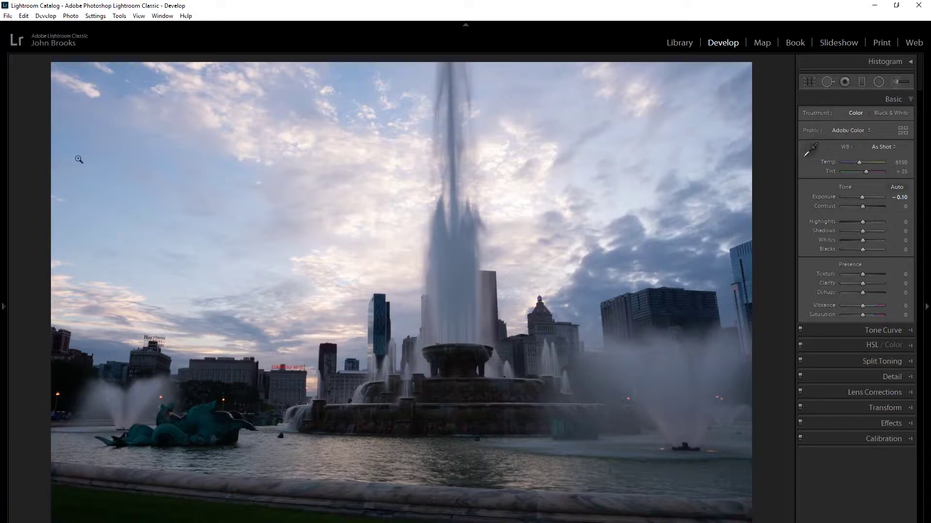
Step: Open the export settings for the fountain photo and enlarge the dialog to show every section
click(5, 17)
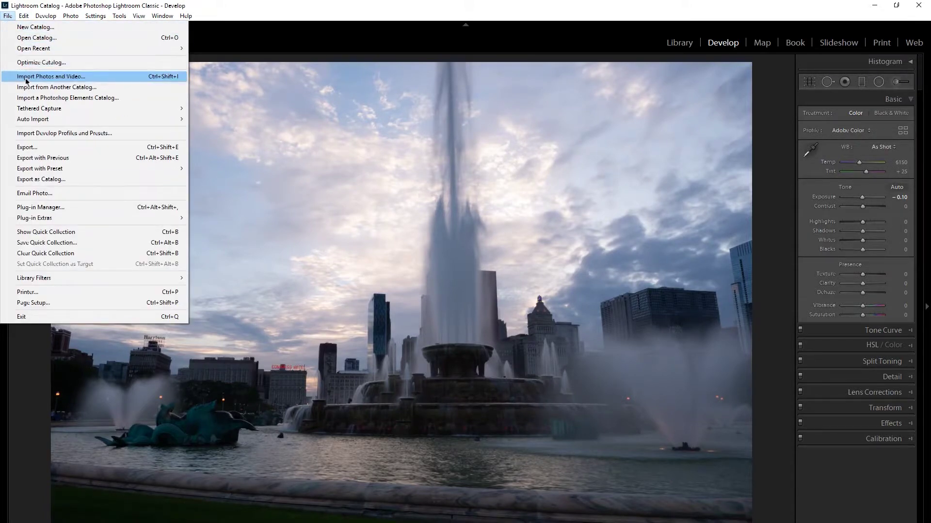
click(34, 149)
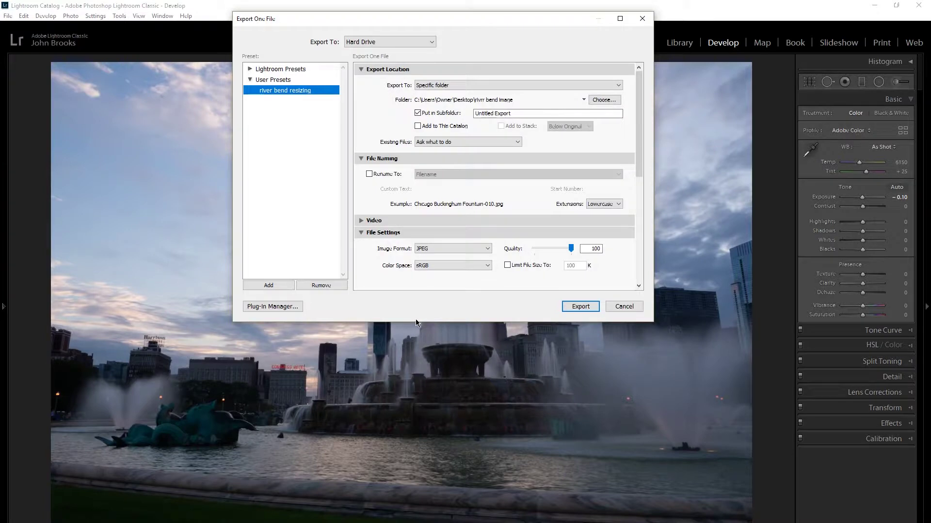
drag(416, 321, 416, 522)
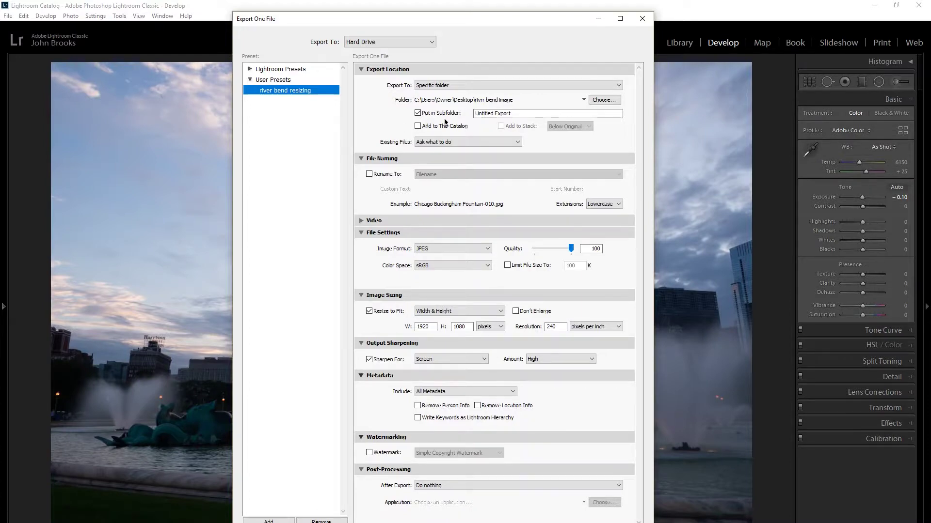
Step: Set the export destination to the Lightroom folder on the Desktop
click(518, 113)
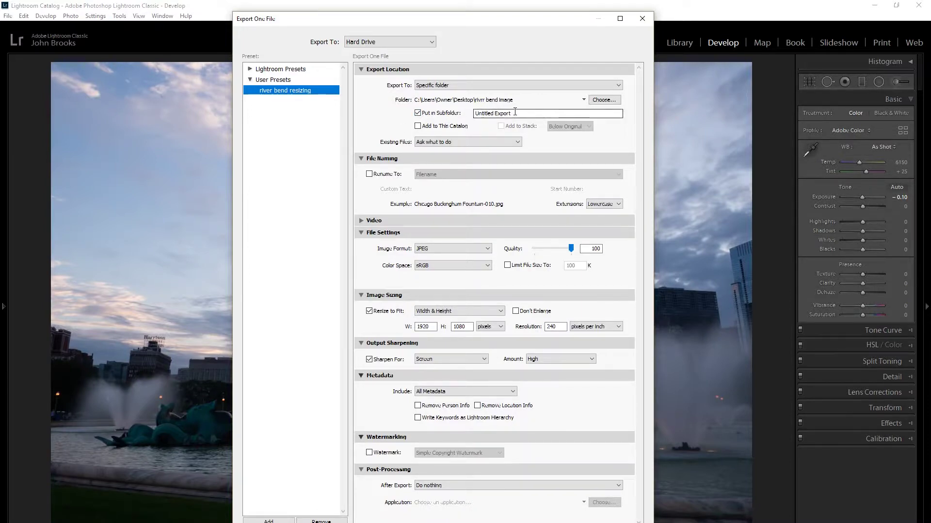
click(607, 101)
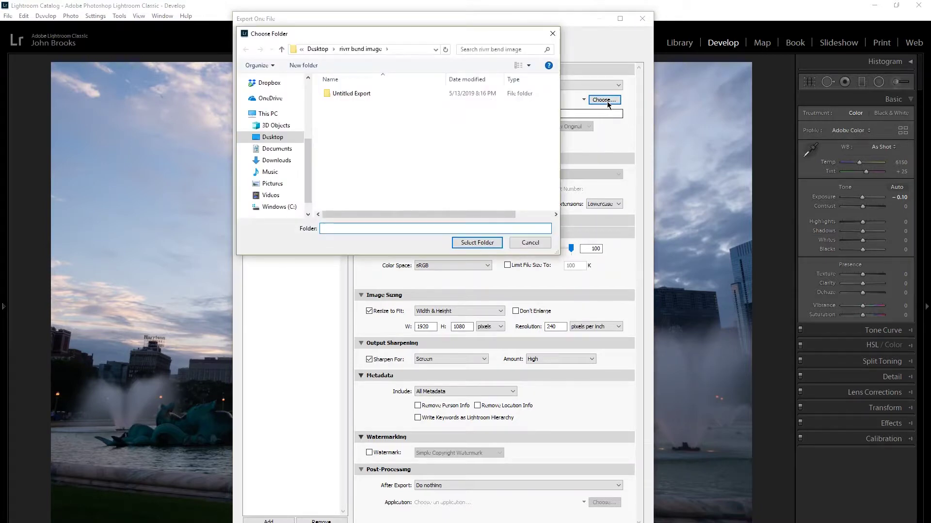
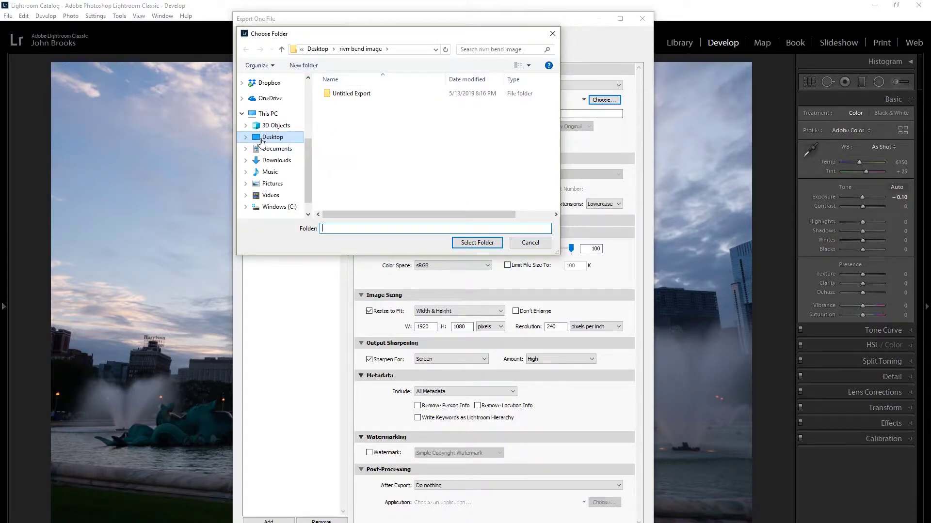
click(244, 139)
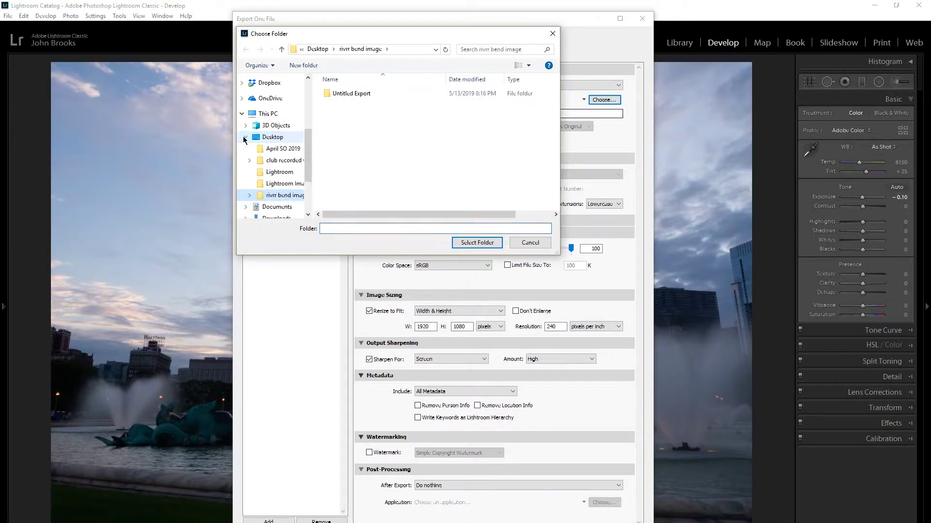
click(268, 173)
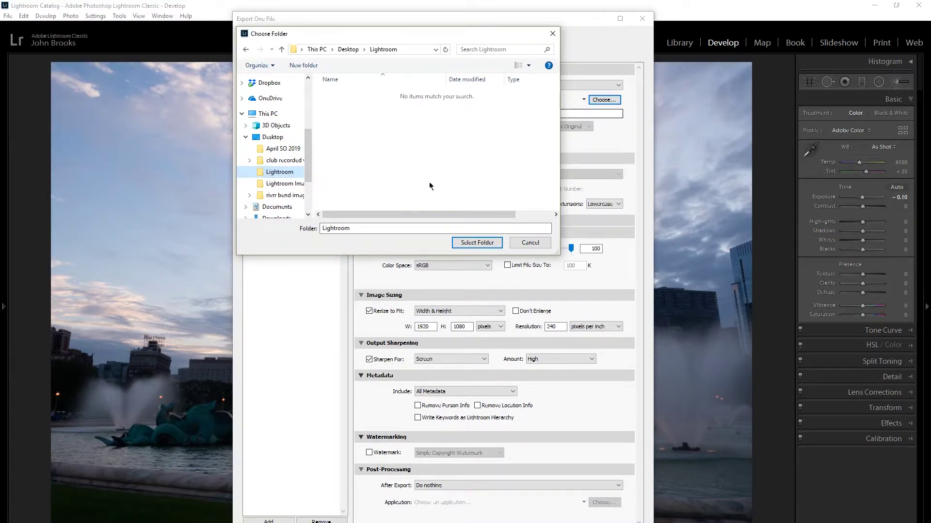
click(473, 241)
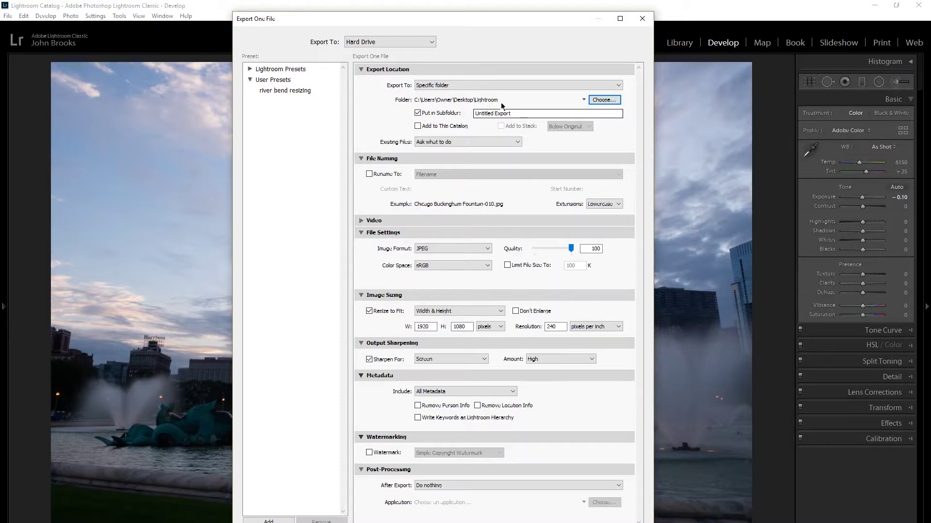
Step: Turn on file renaming with Custom Name - Original File Number and the custom text "chicago"
click(369, 175)
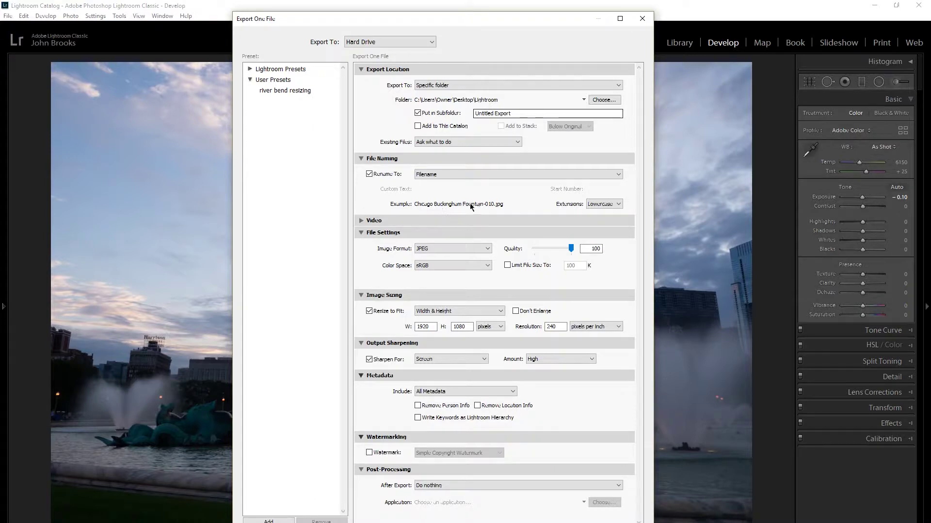
click(614, 174)
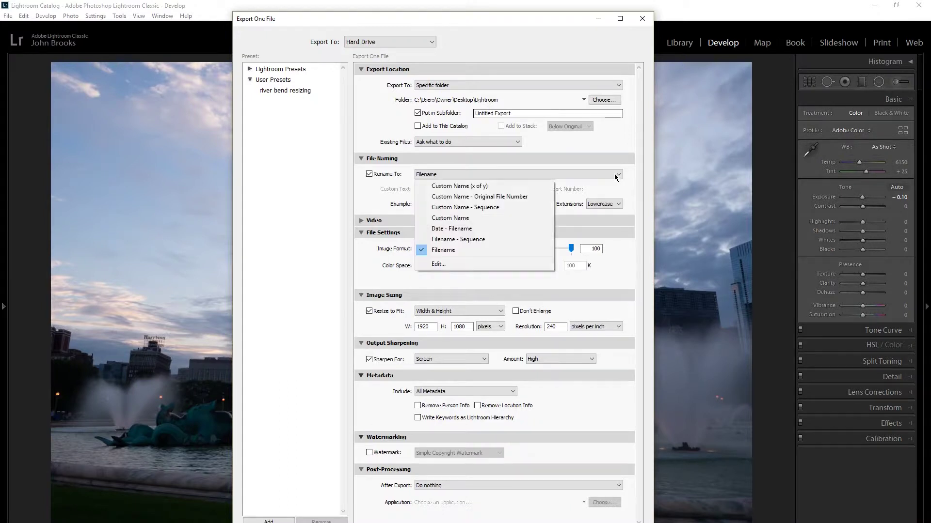
click(495, 198)
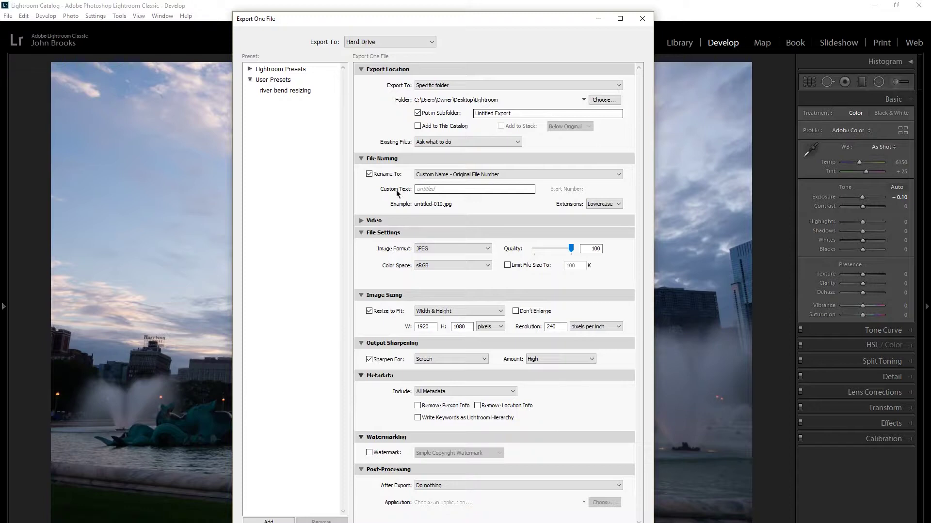
click(439, 189)
text(chicago)
Step: Change the file naming to Custom Name - Sequence with a start number of 30
click(609, 172)
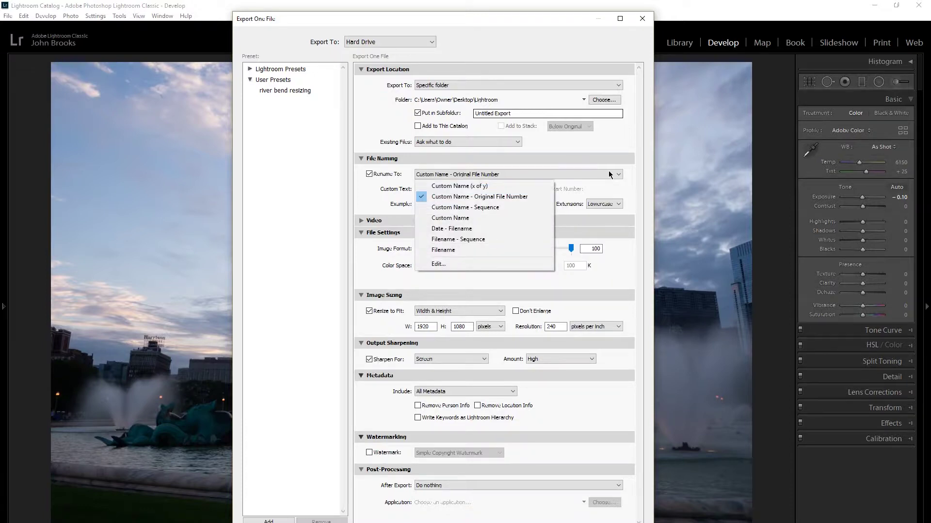
click(511, 206)
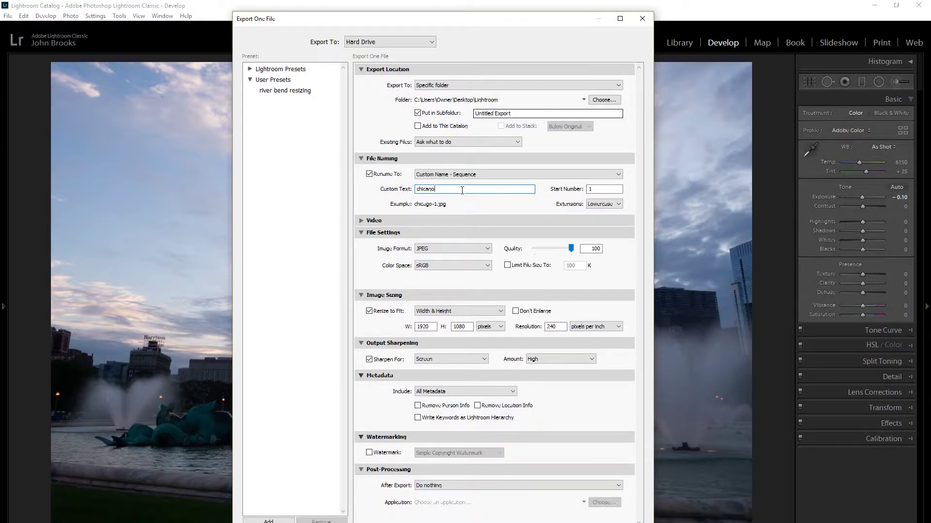
click(597, 189)
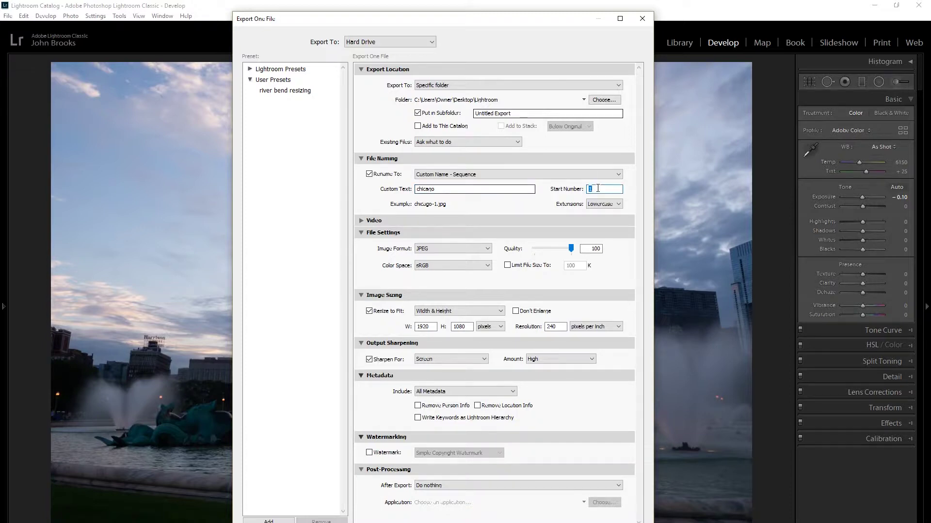
text(30)
Step: Review the image format choices, try the AdobeRGB (1998) color space, and return it to sRGB
click(488, 249)
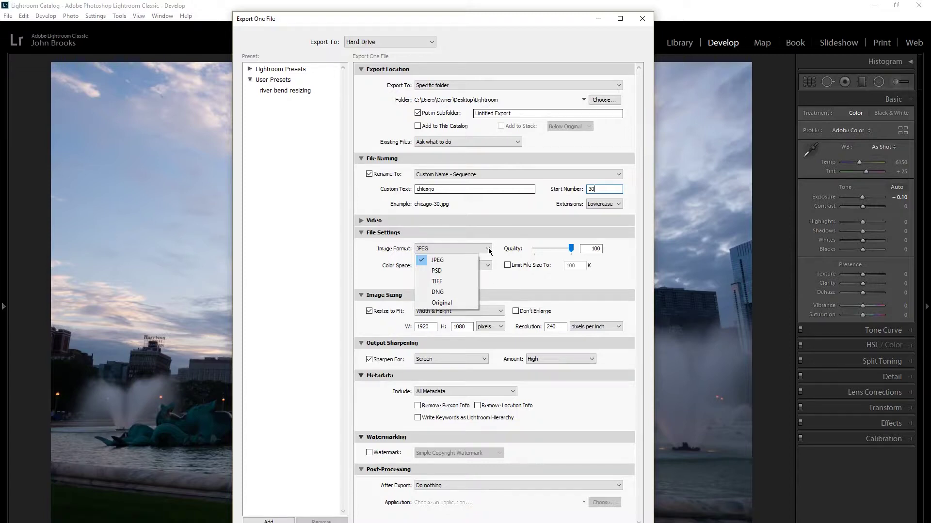
click(377, 254)
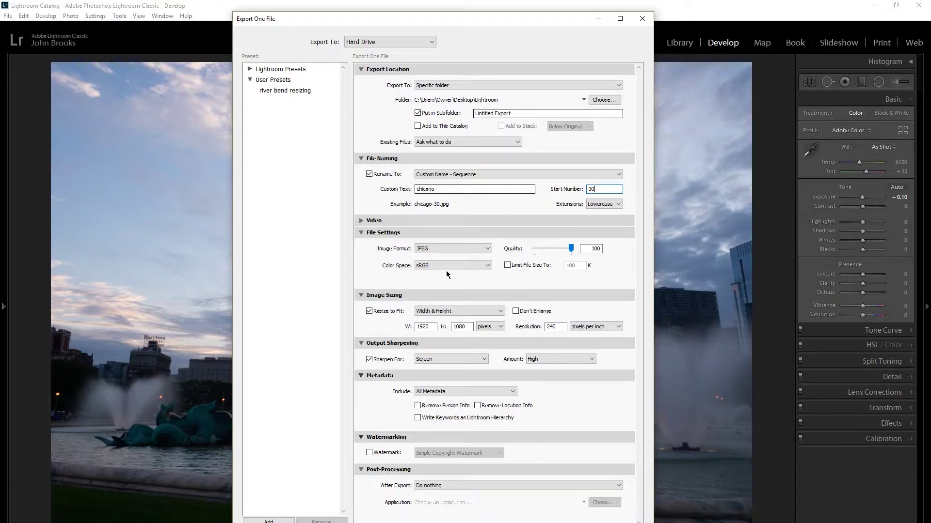
click(483, 266)
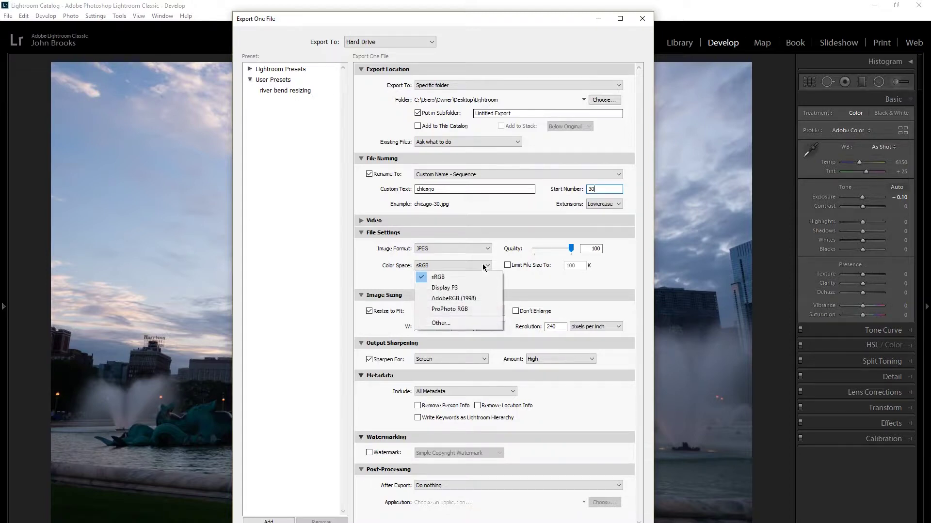
click(479, 299)
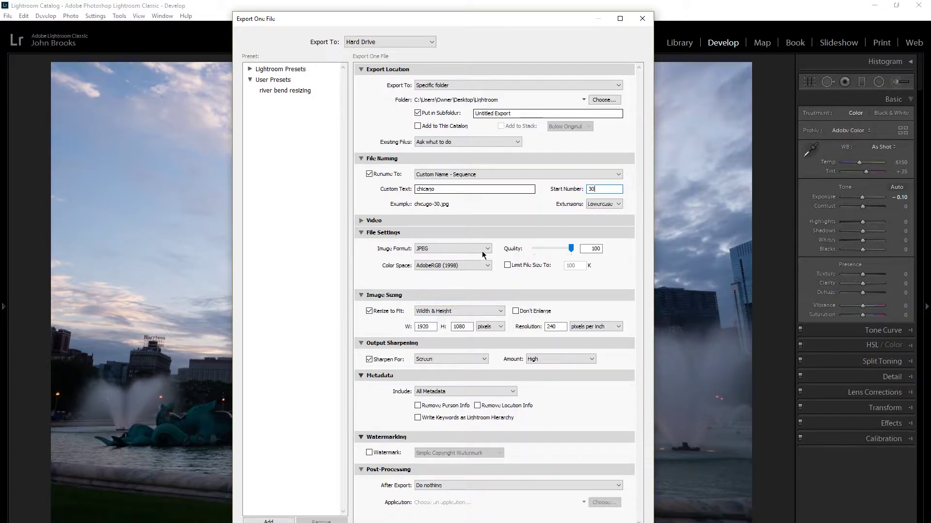
click(483, 266)
click(485, 276)
Step: Set the export to resize to fit dimensions of 8 × 10 inches
click(368, 311)
click(369, 311)
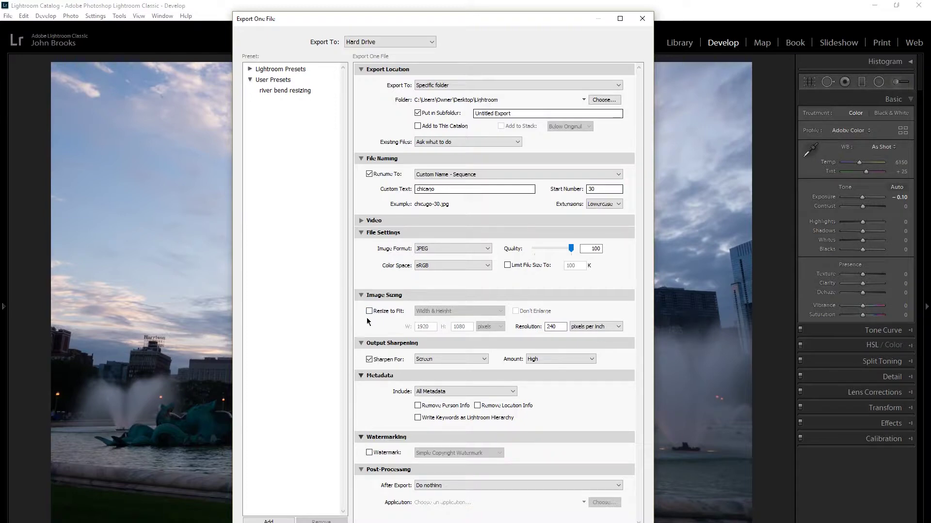
click(369, 312)
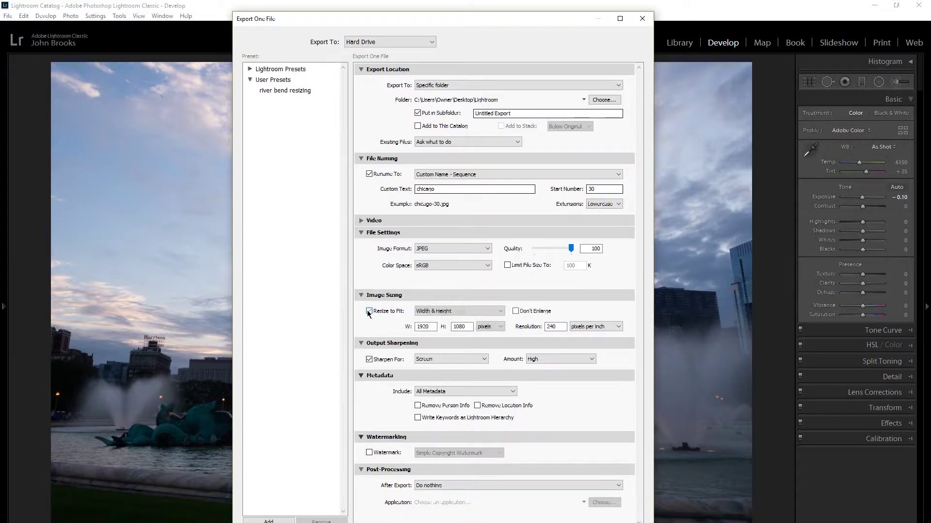
click(498, 311)
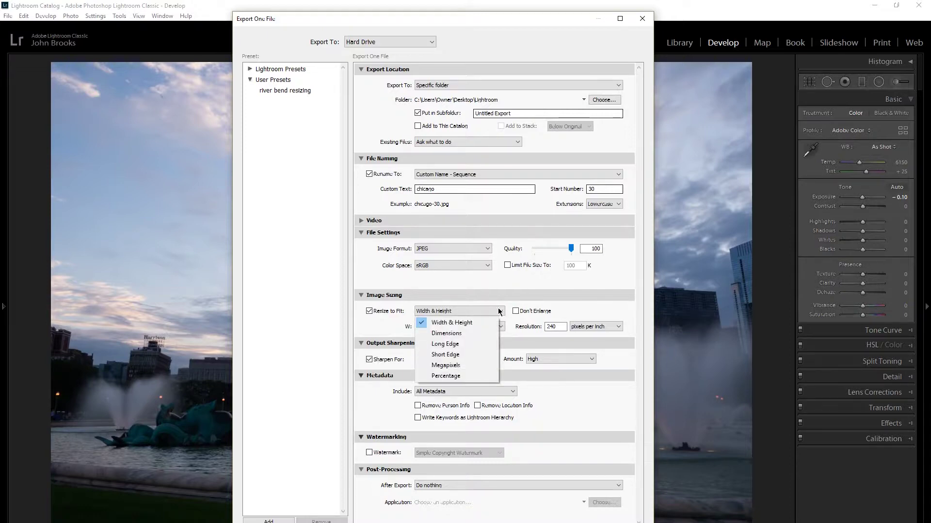
click(476, 334)
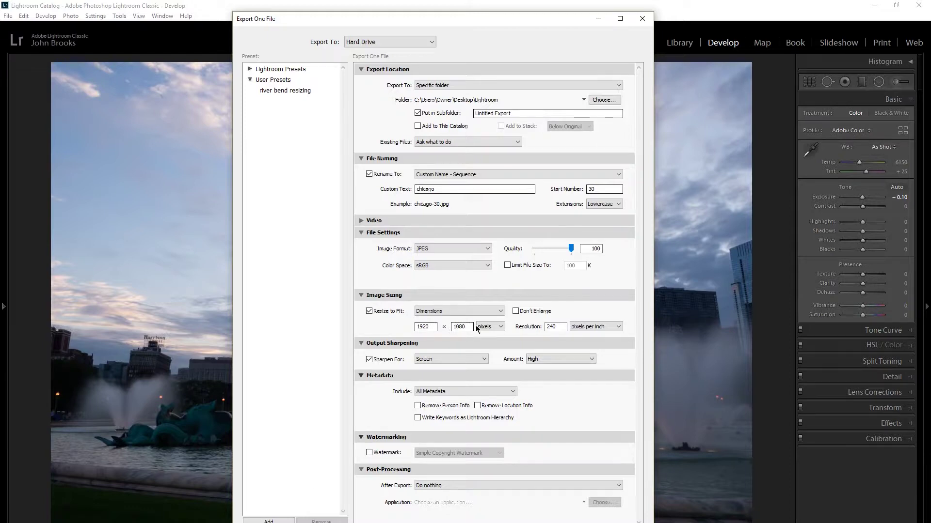
click(494, 326)
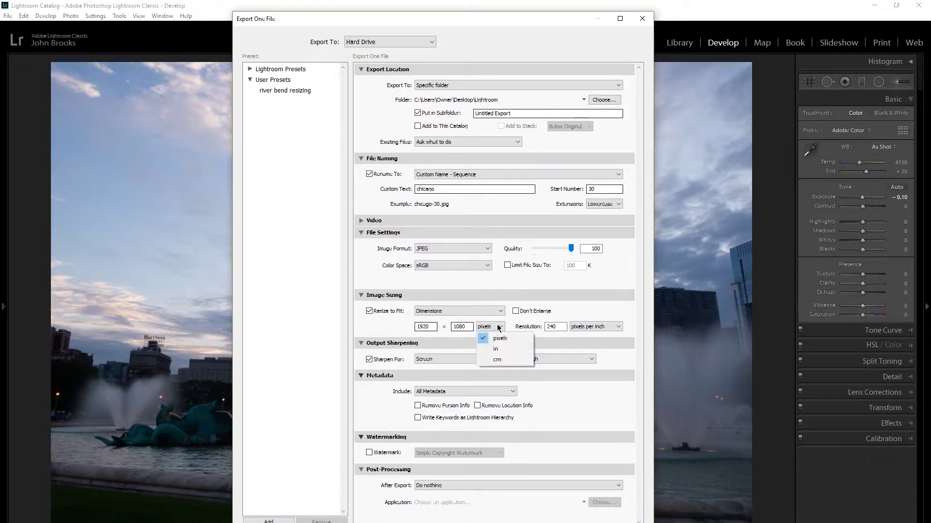
click(501, 338)
click(501, 329)
click(503, 344)
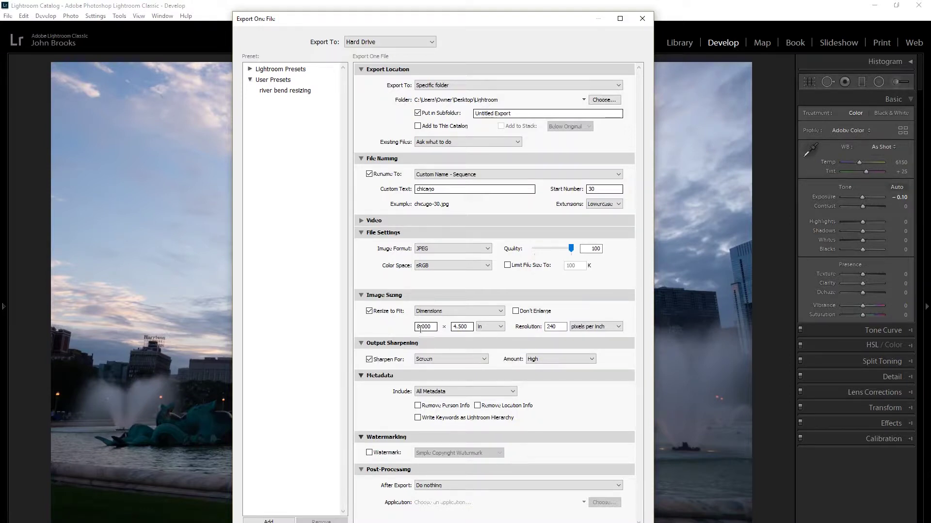
double_click(460, 325)
text(10)
Step: Review the output sharpening media, the sharpening amounts and the metadata inclusion choices
click(460, 359)
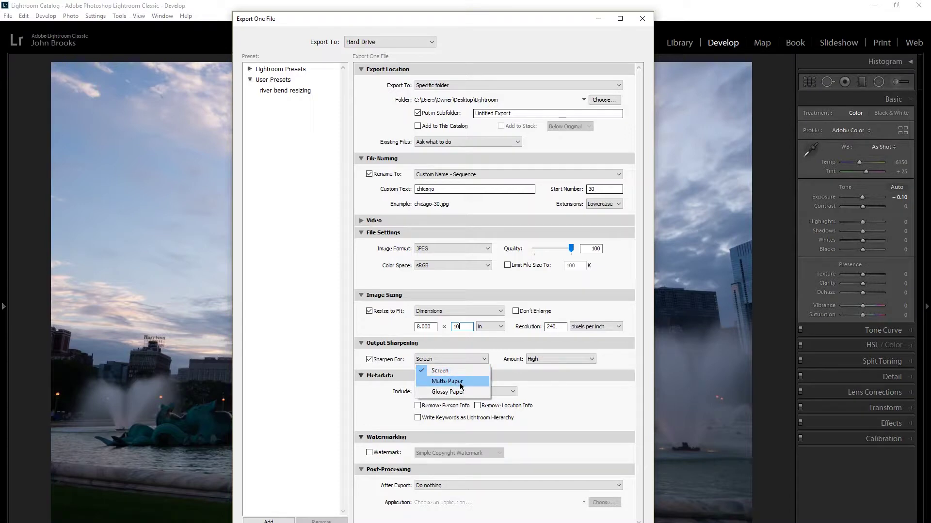
click(556, 360)
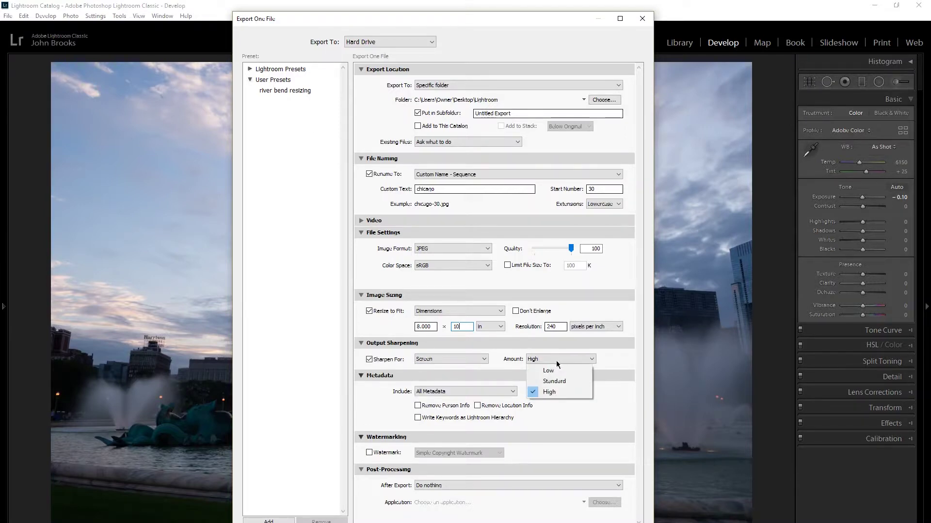
click(360, 408)
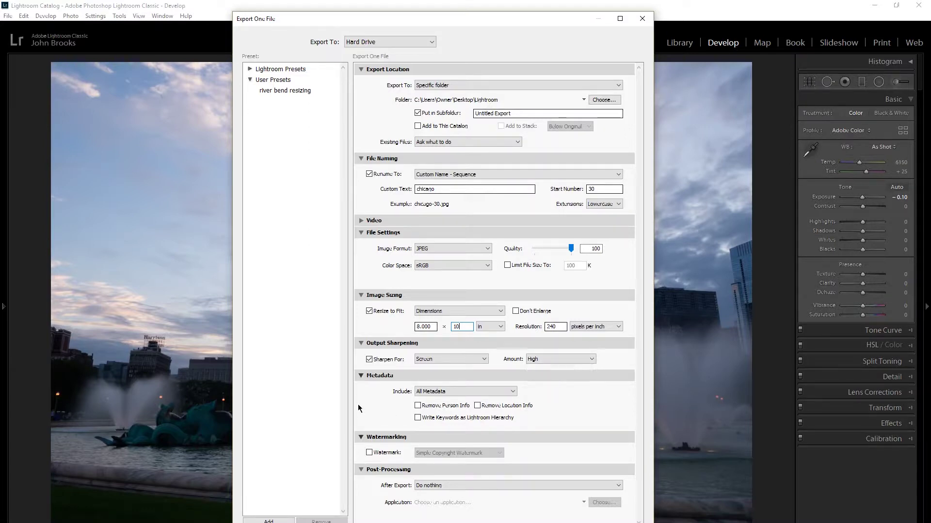
click(511, 393)
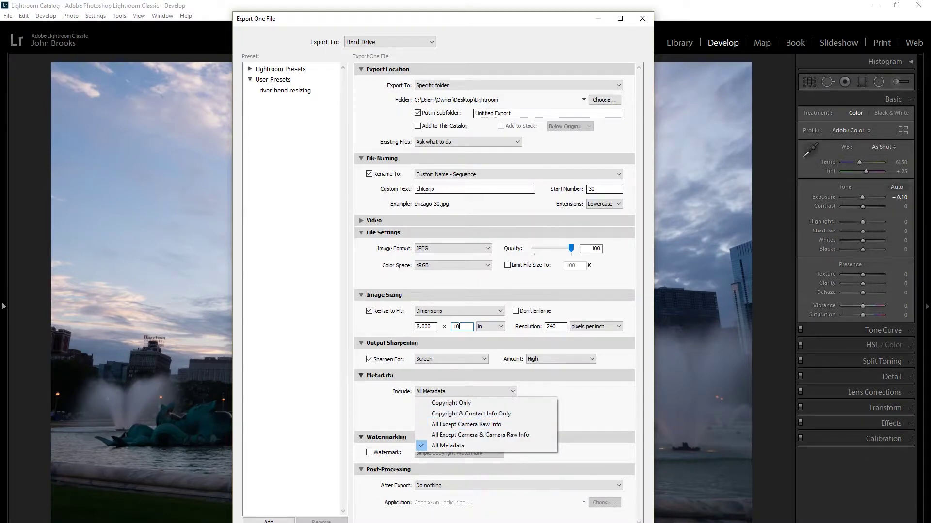
key(Escape)
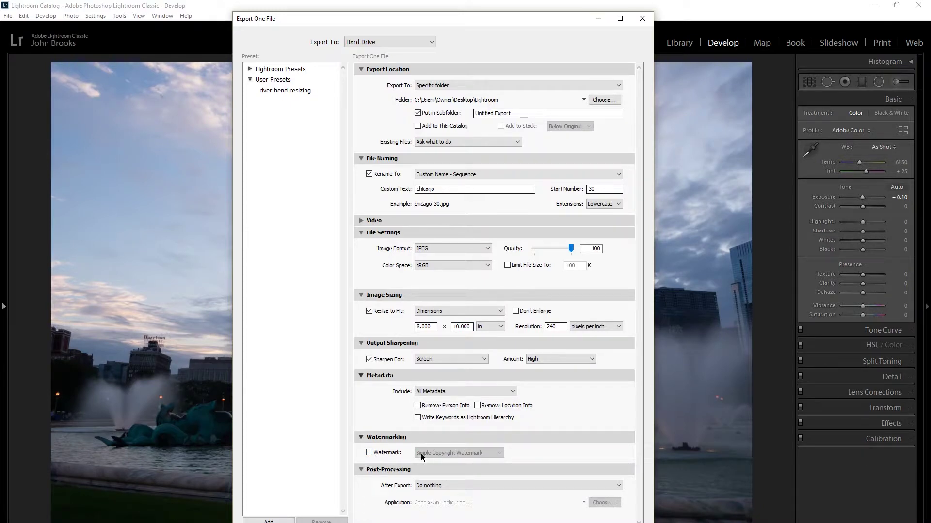
Step: Try the Simple Copyright Watermark, turn it off, and review the output sharpening media again
click(369, 453)
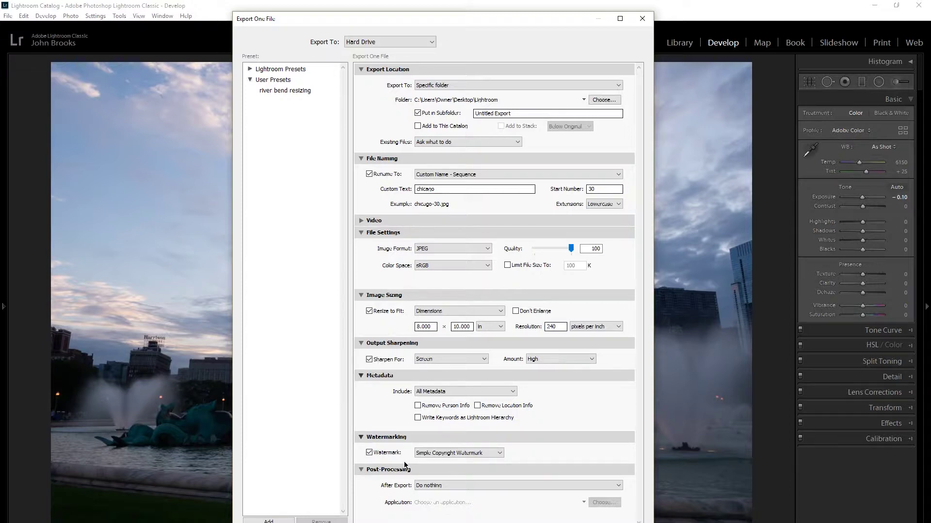
click(370, 453)
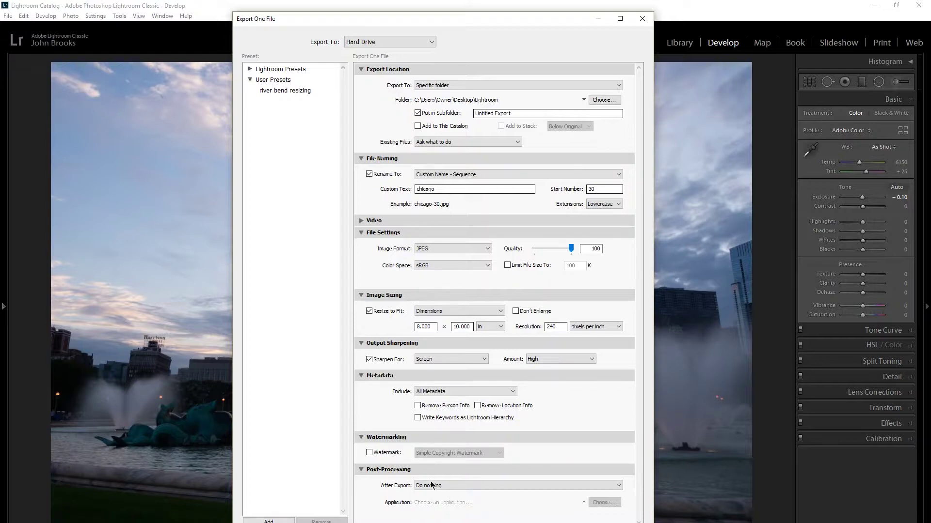
click(468, 365)
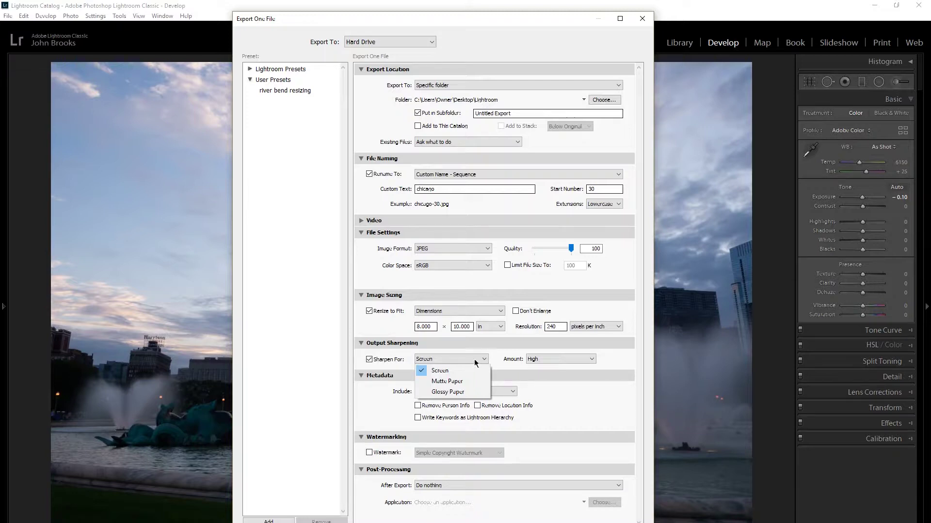
click(482, 360)
click(482, 360)
click(639, 338)
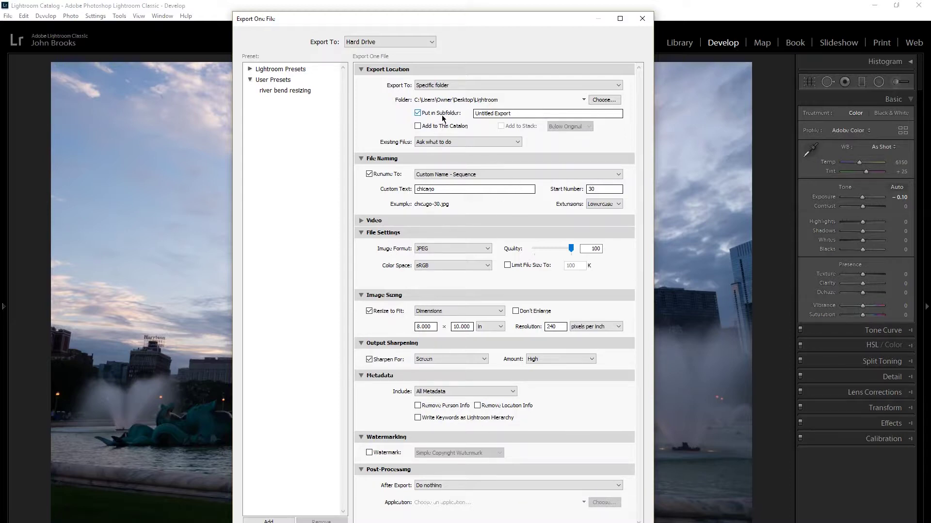
Step: Load the "river bend resizing" user preset for the export settings
click(512, 116)
click(291, 90)
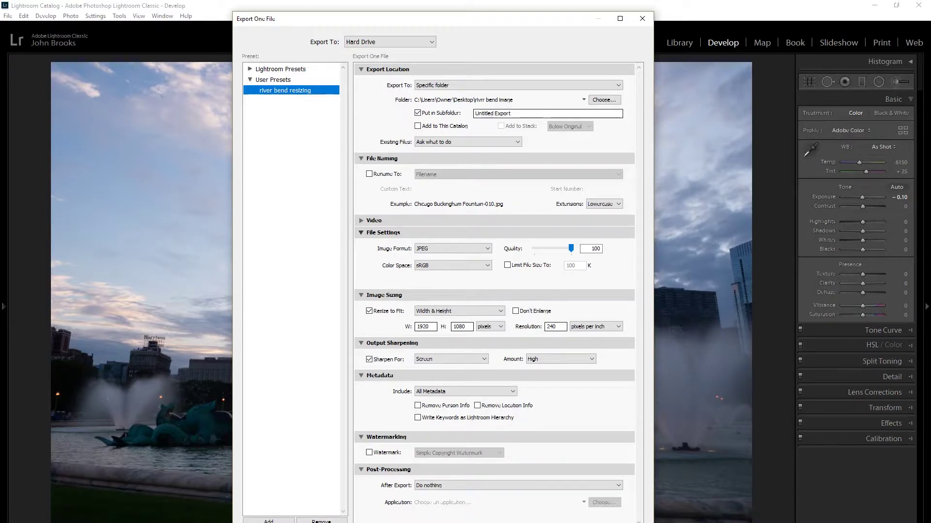
Step: Put the exported fountain photo in a subfolder named "may20`9" and run the export
click(417, 115)
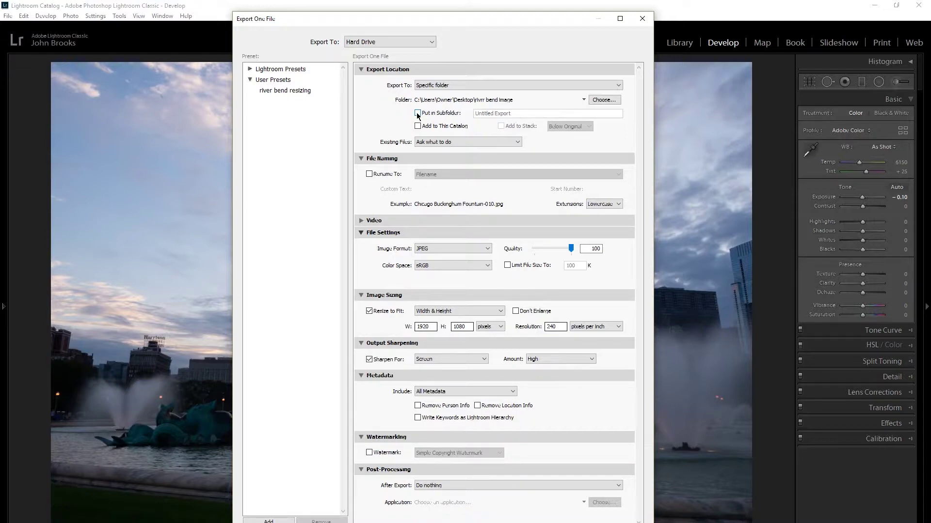
click(417, 114)
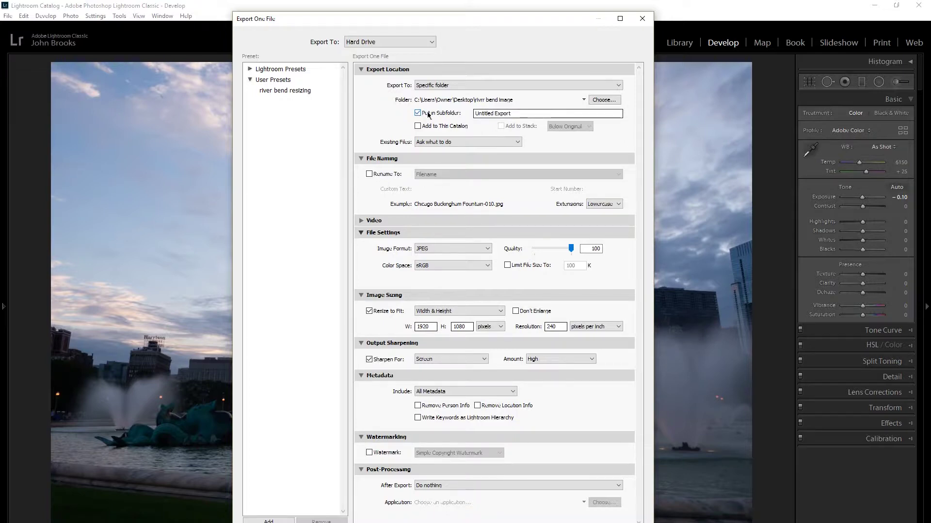
click(516, 113)
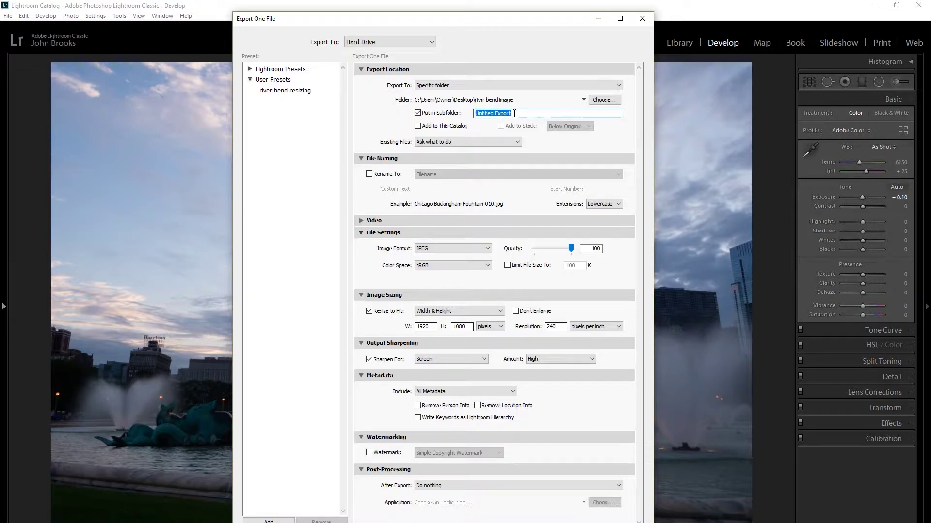
text(may20`9)
key(Return)
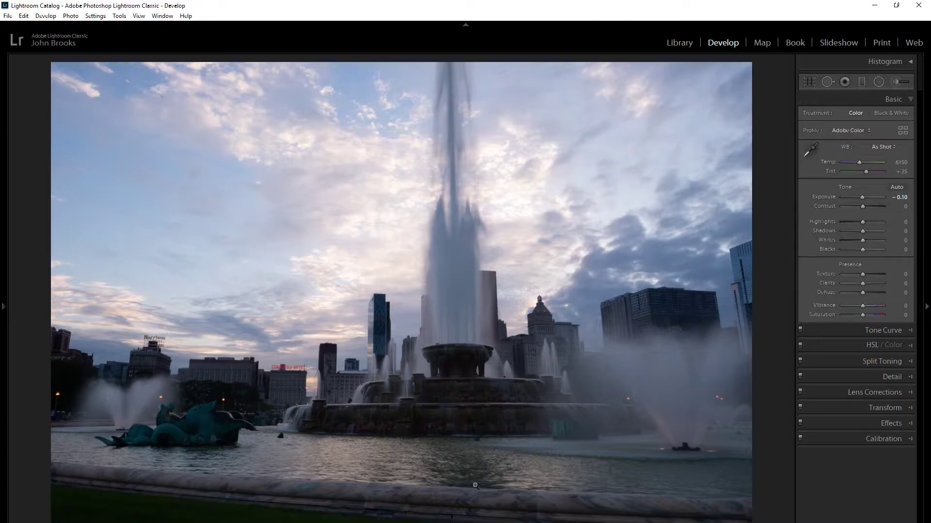
Step: Reopen the export settings for the fountain photo
click(13, 17)
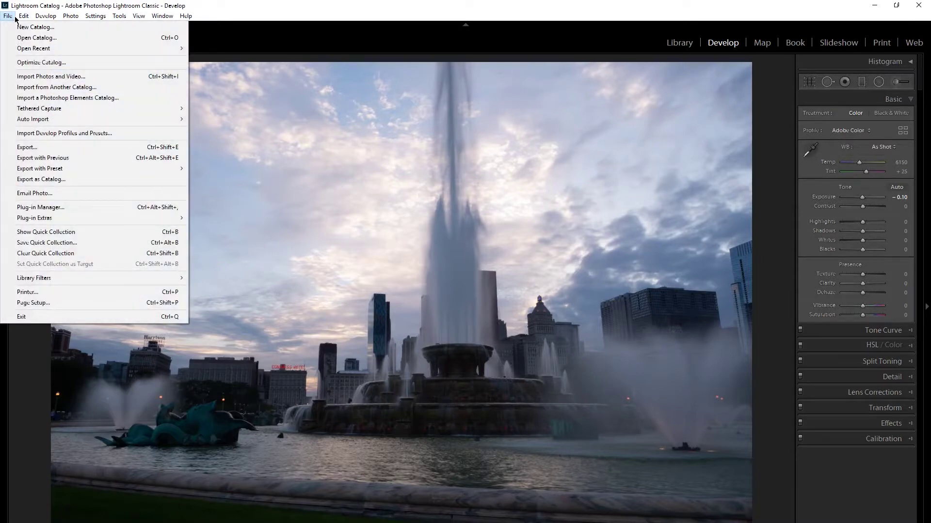
click(85, 148)
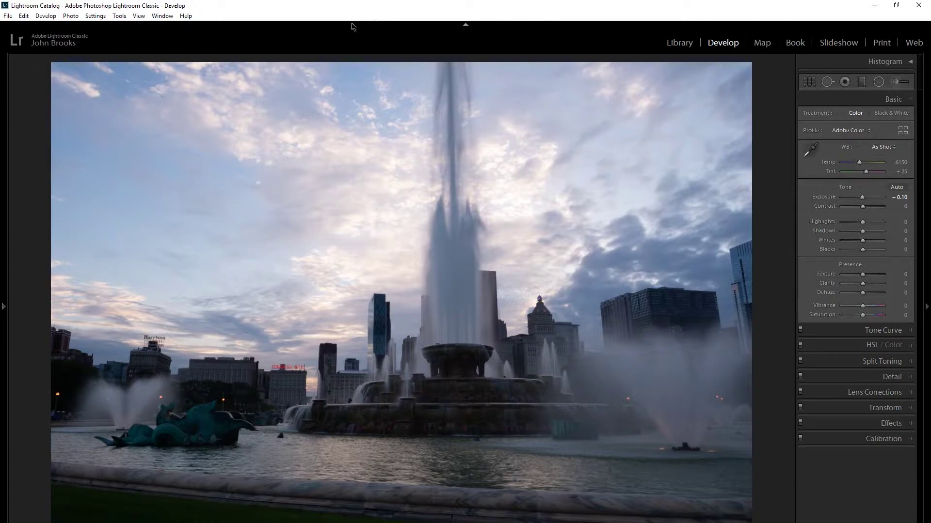
Step: Check for Lightroom updates and look through the app list in Adobe Creative Cloud
click(186, 17)
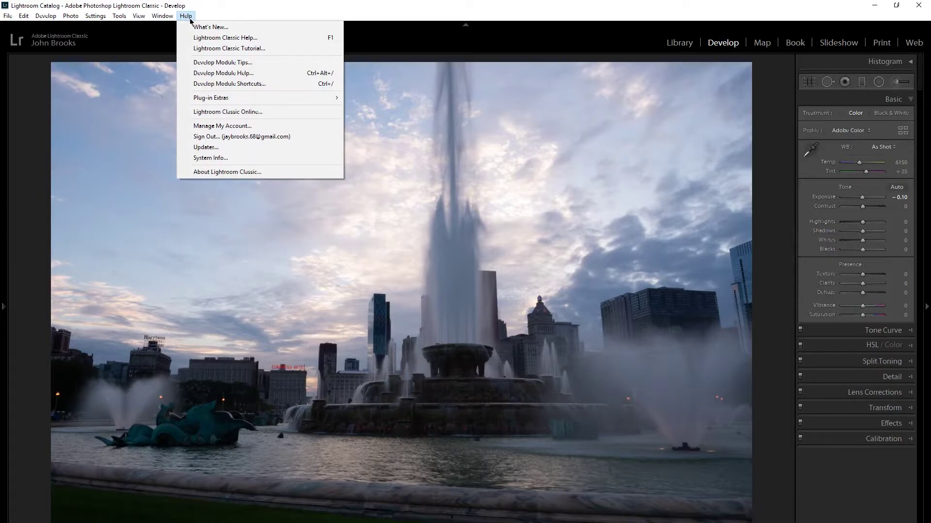
click(194, 147)
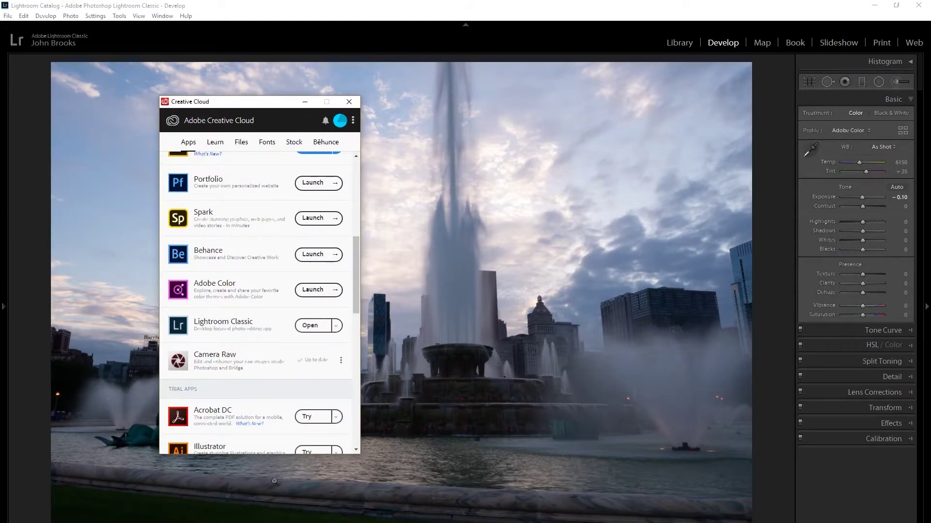
scroll(289, 374, down, 4)
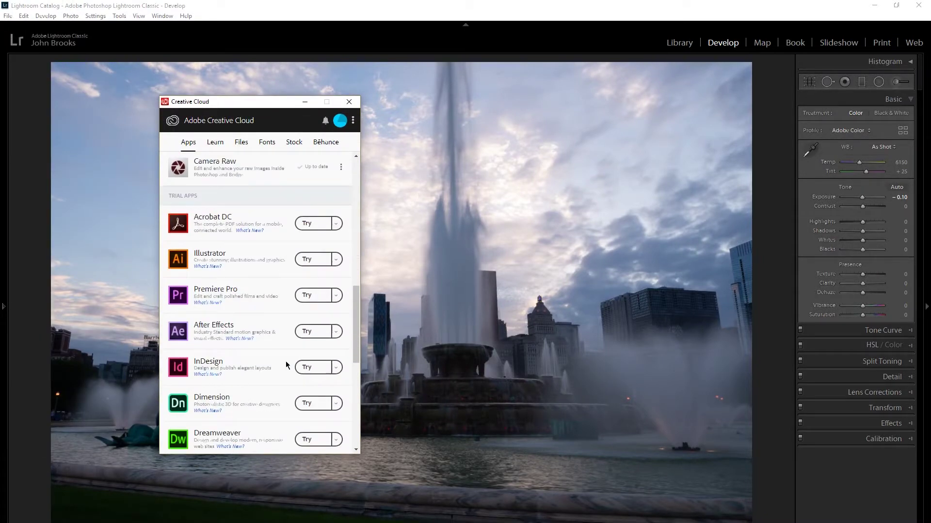
scroll(286, 361, down, 2)
scroll(288, 358, up, 7)
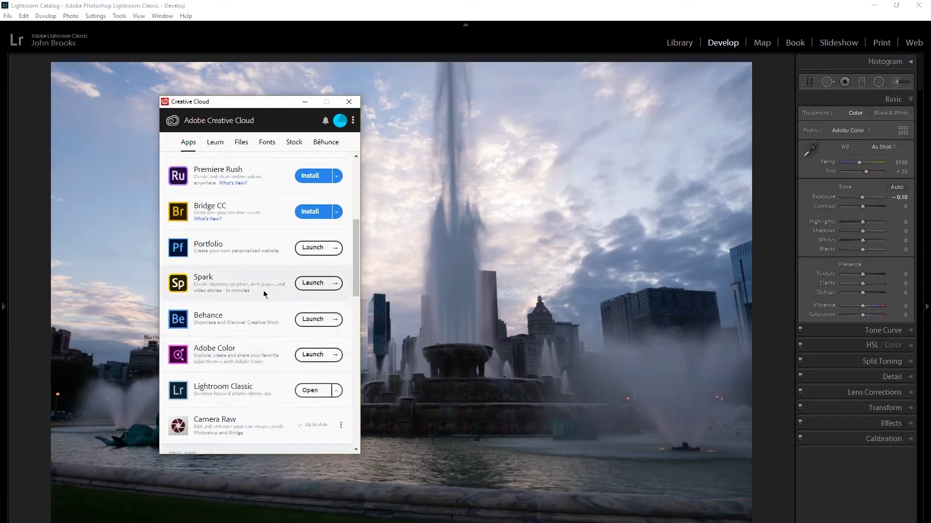
Step: View the Creative Cloud Files and Stock pages and return to the Apps page
click(240, 147)
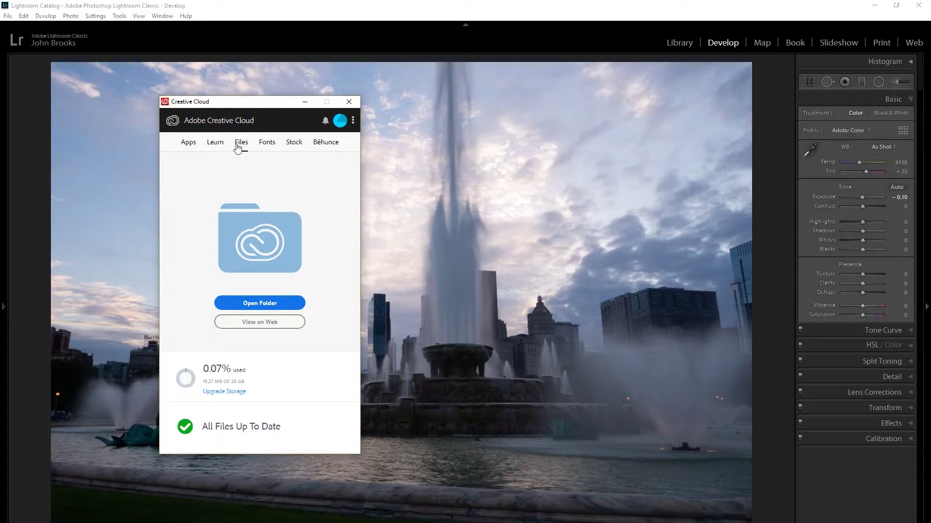
click(300, 145)
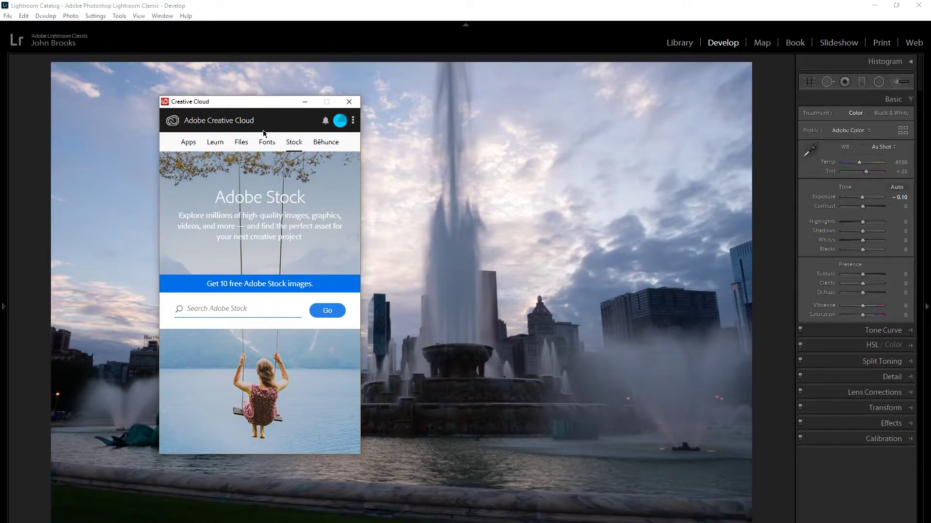
click(186, 144)
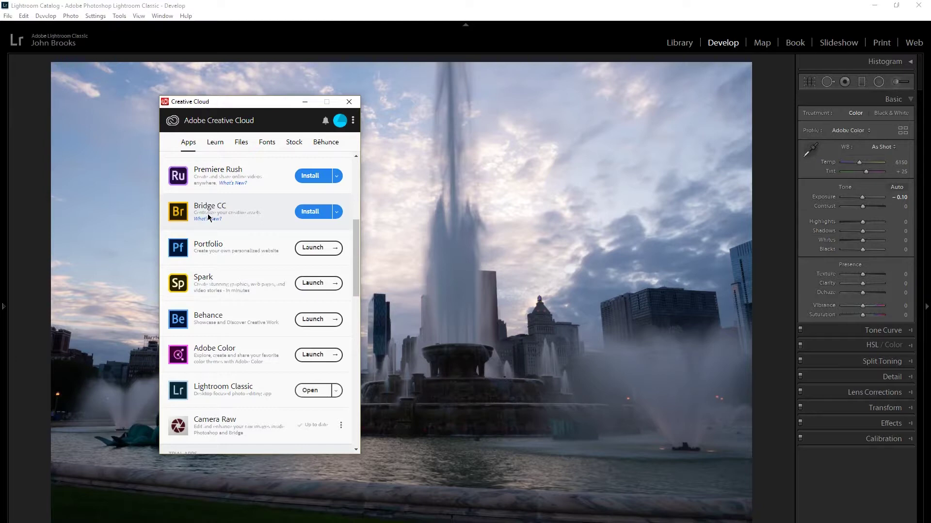
Step: Examine the available apps and services between Photoshop CC and the trial apps, and close Creative Cloud
scroll(207, 215, up, 3)
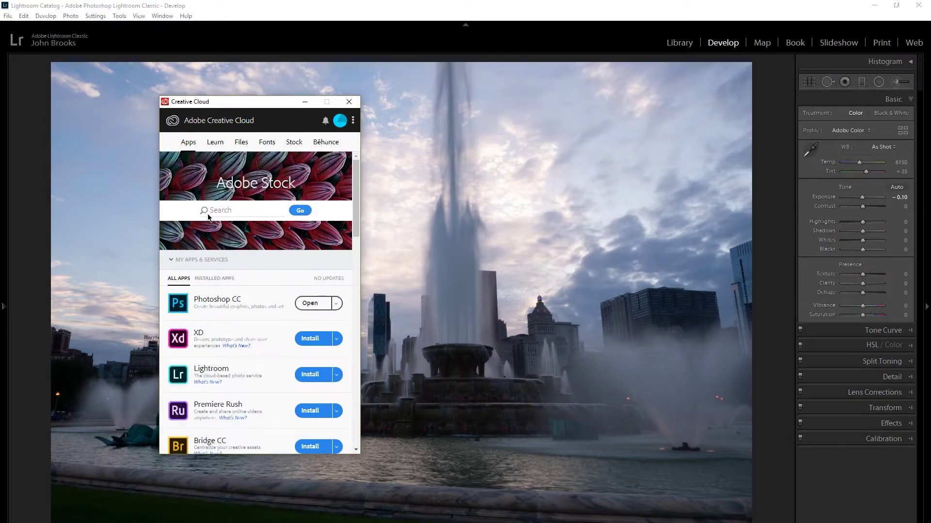
scroll(208, 217, down, 5)
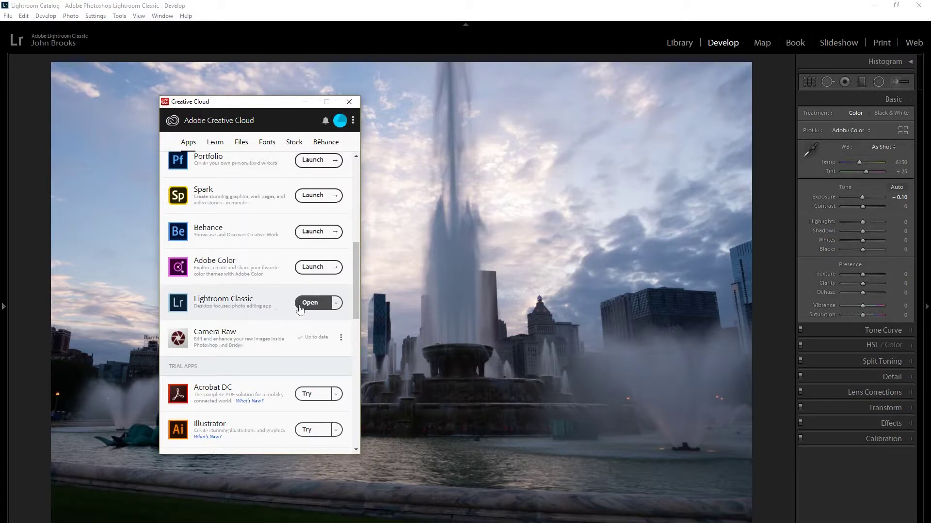
scroll(310, 306, up, 8)
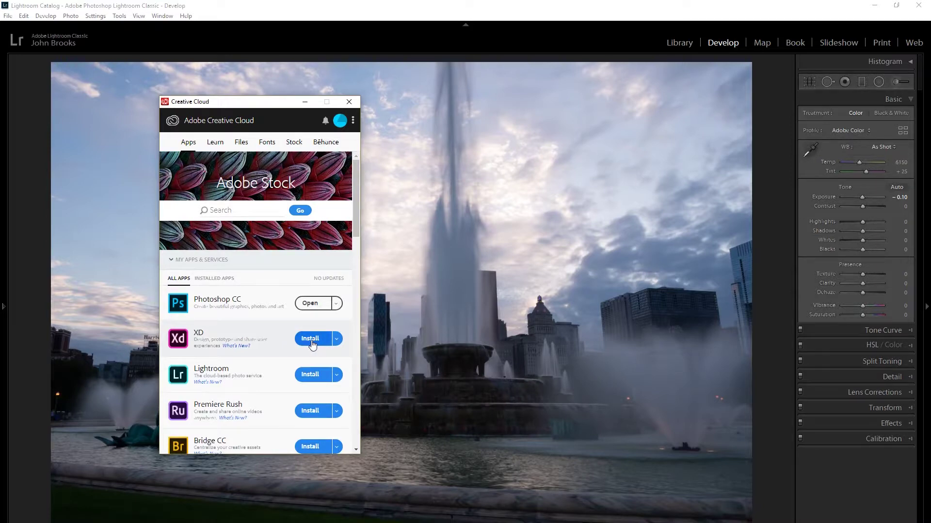
scroll(243, 354, down, 4)
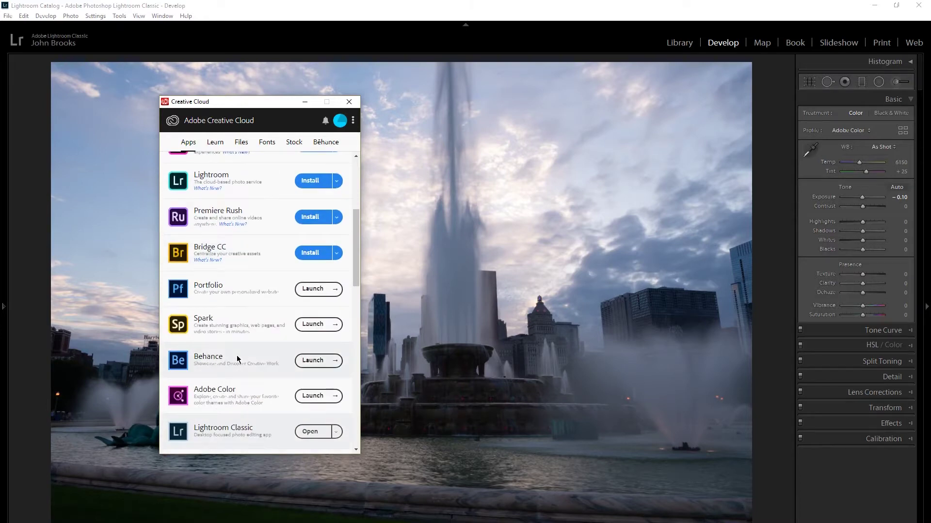
scroll(237, 359, down, 2)
scroll(238, 356, down, 1)
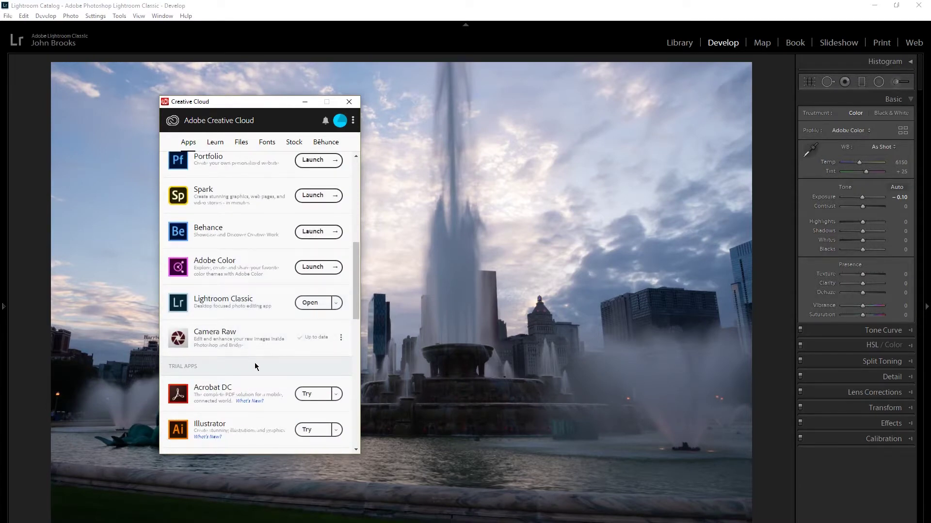
scroll(254, 364, down, 1)
scroll(255, 363, up, 4)
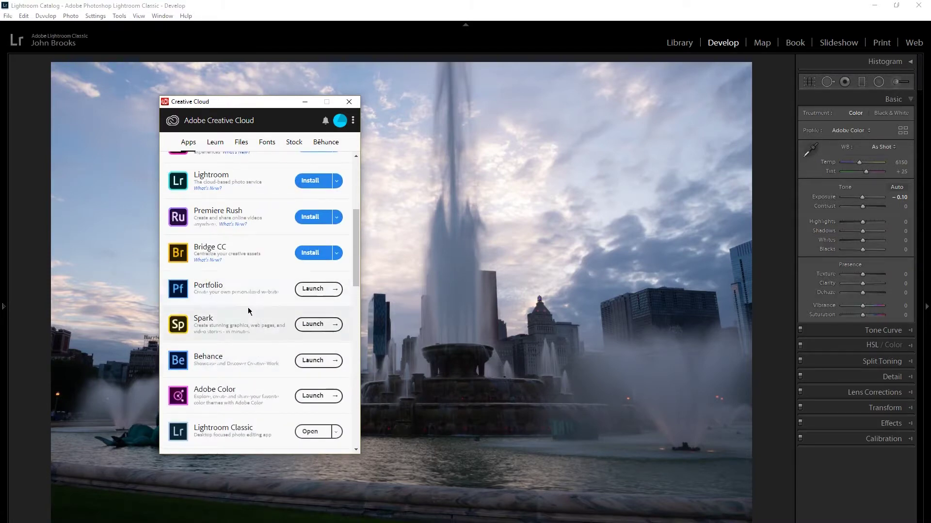
scroll(242, 322, up, 3)
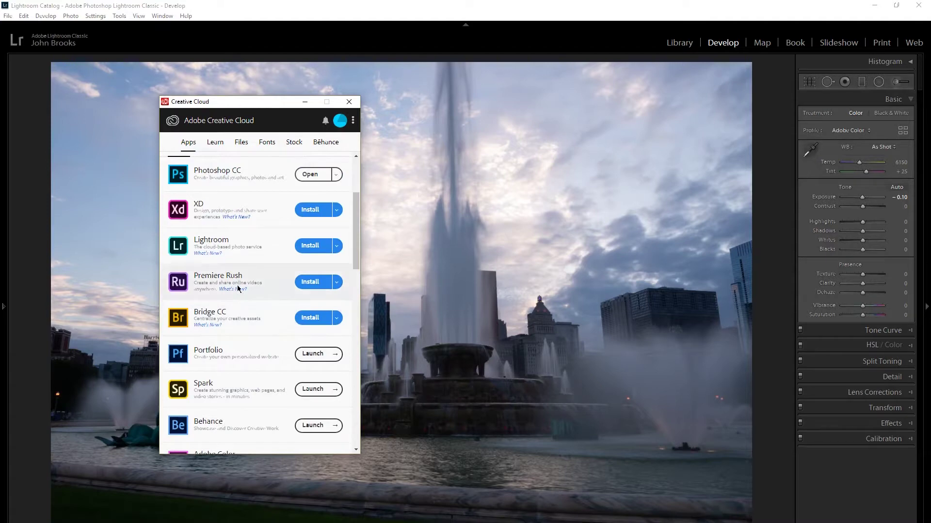
click(348, 103)
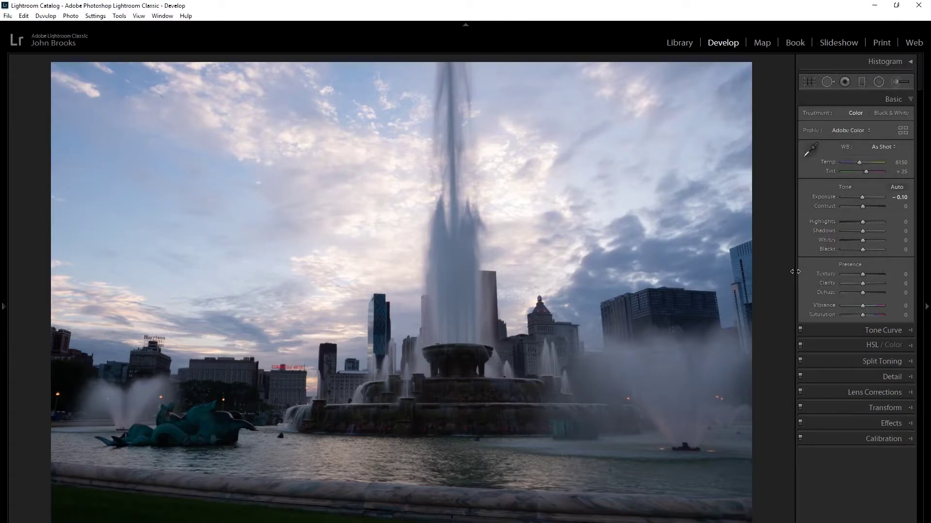
Step: Try resizing the adjustment panels, reveal the filmstrip and try different filmstrip heights below the fountain photo
drag(795, 271, 854, 280)
mouse_move(465, 522)
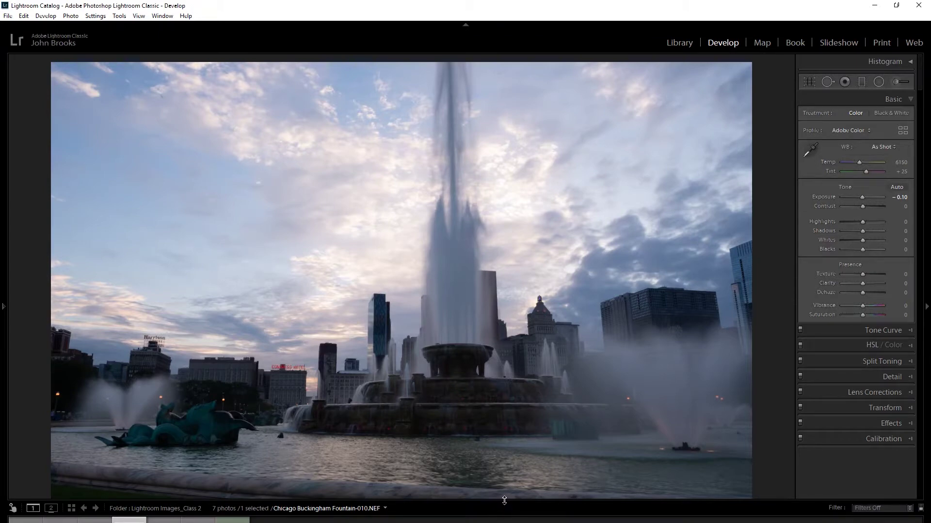
drag(504, 500, 527, 417)
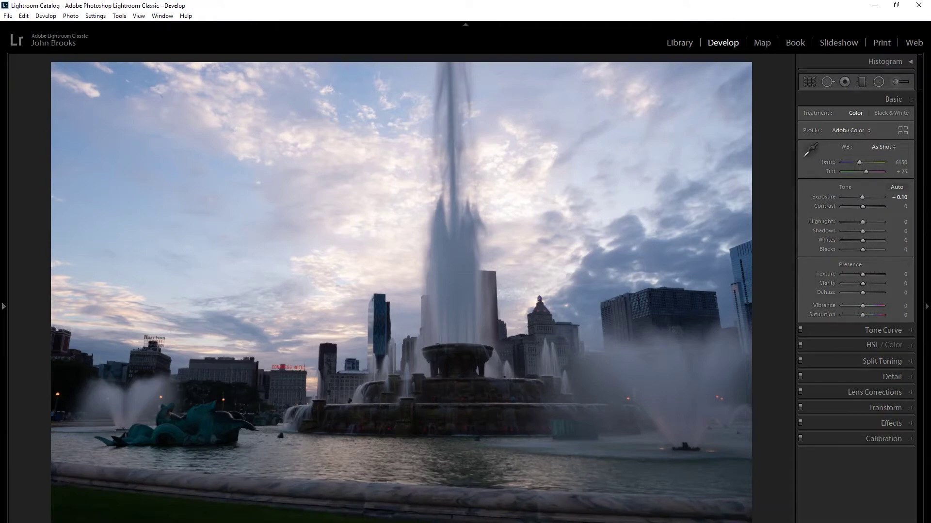
mouse_move(509, 519)
key(F6)
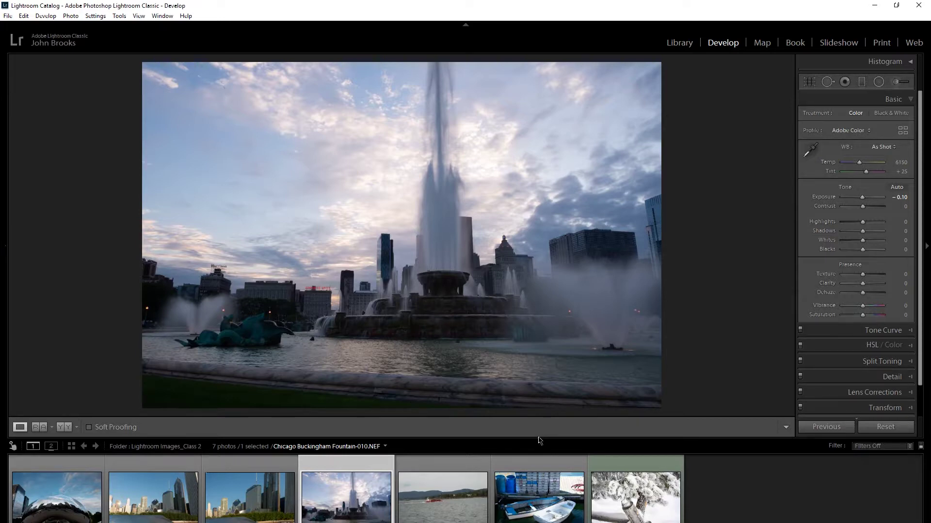
drag(538, 438, 504, 521)
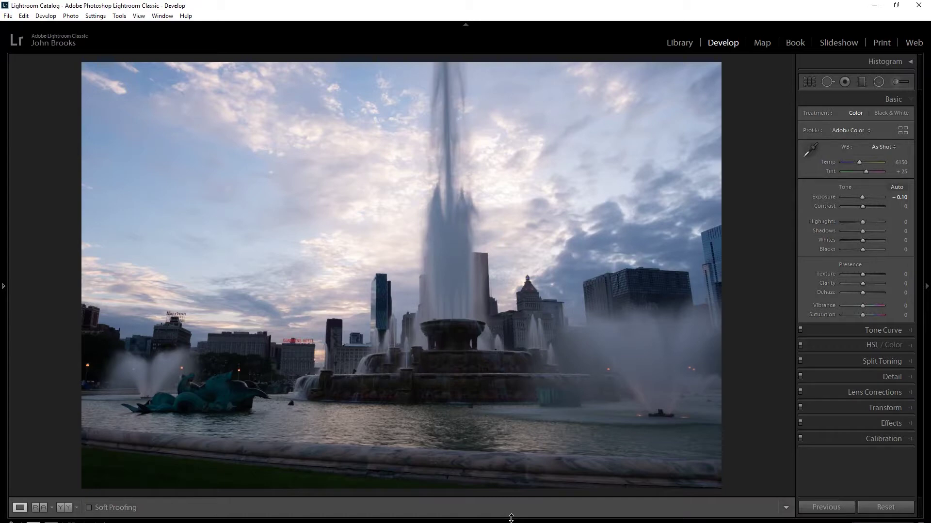
drag(512, 518, 532, 494)
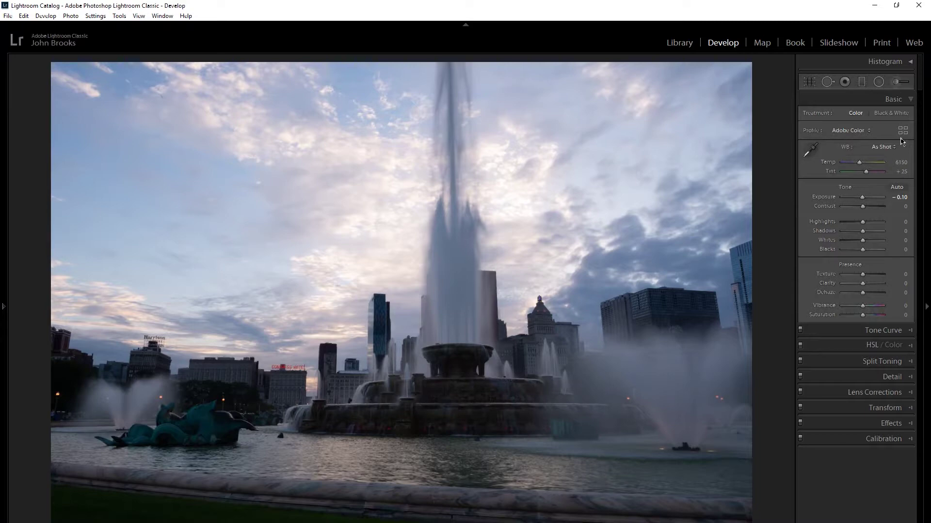
Step: Collapse the Basic section and turn off Solo Mode for the Develop adjustment sections
click(894, 100)
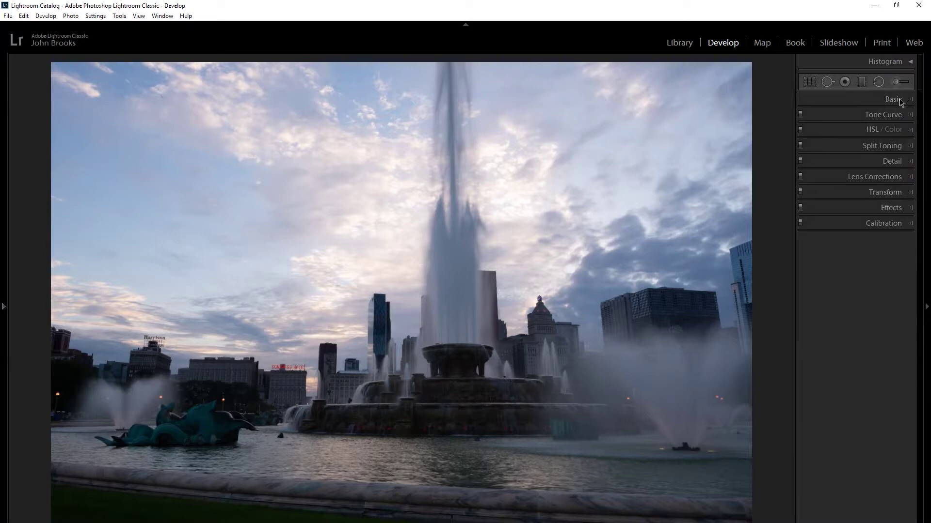
right_click(844, 118)
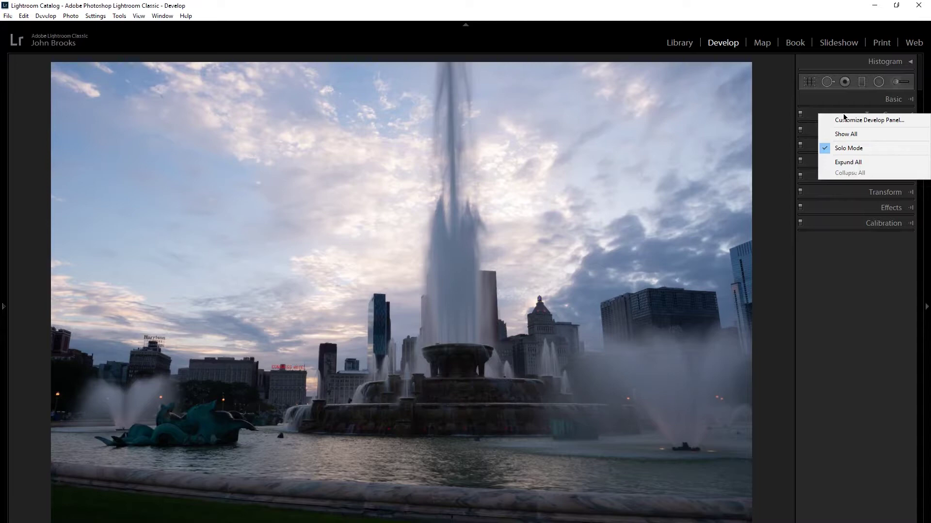
click(840, 151)
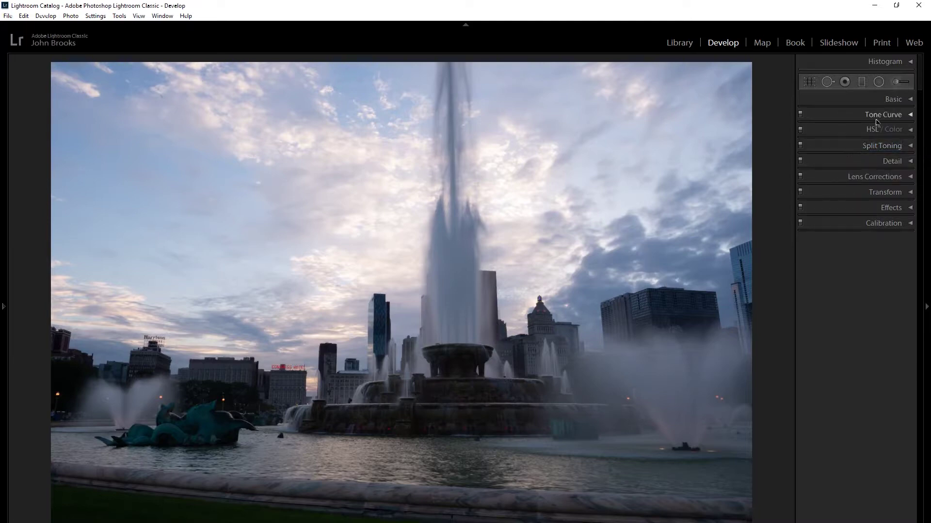
Step: Expand the Basic, HSL / Color, Tone Curve and Lens Corrections sections together and lower the exposure to −0.20
click(887, 100)
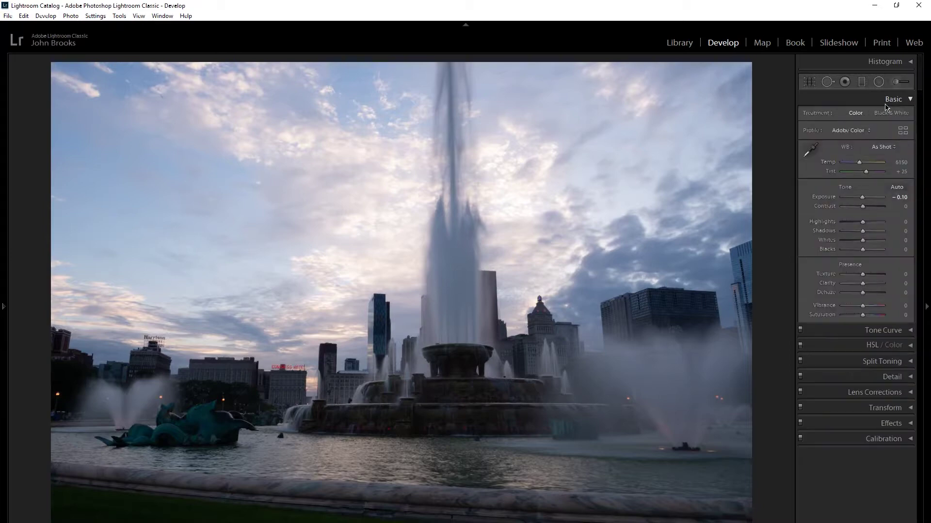
click(874, 345)
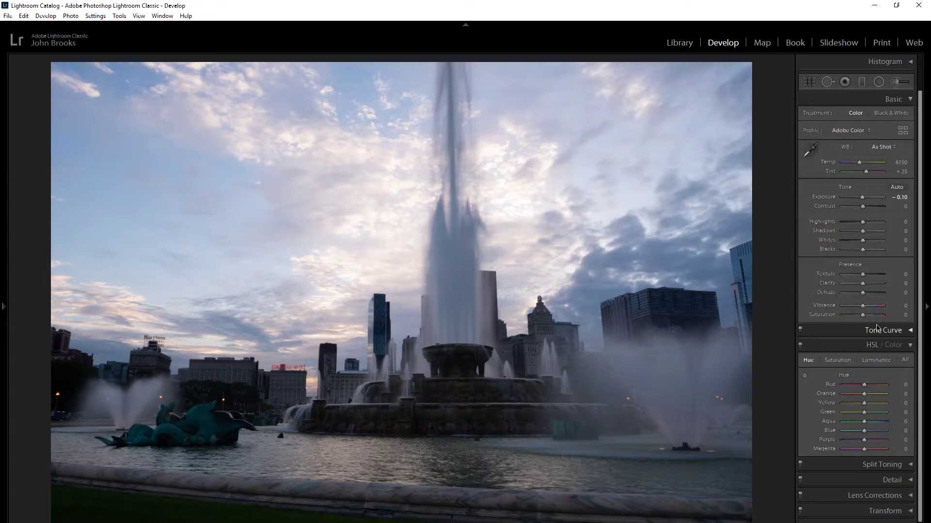
click(878, 331)
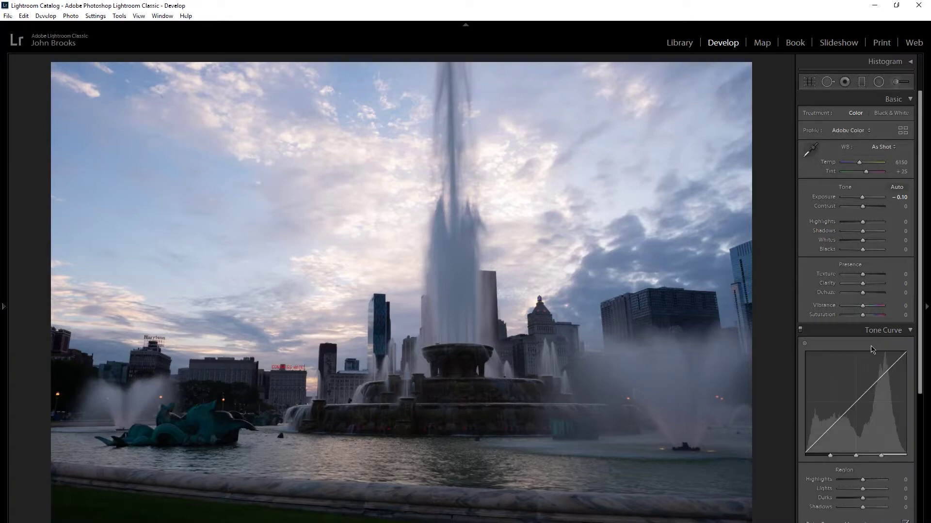
scroll(870, 345, down, 4)
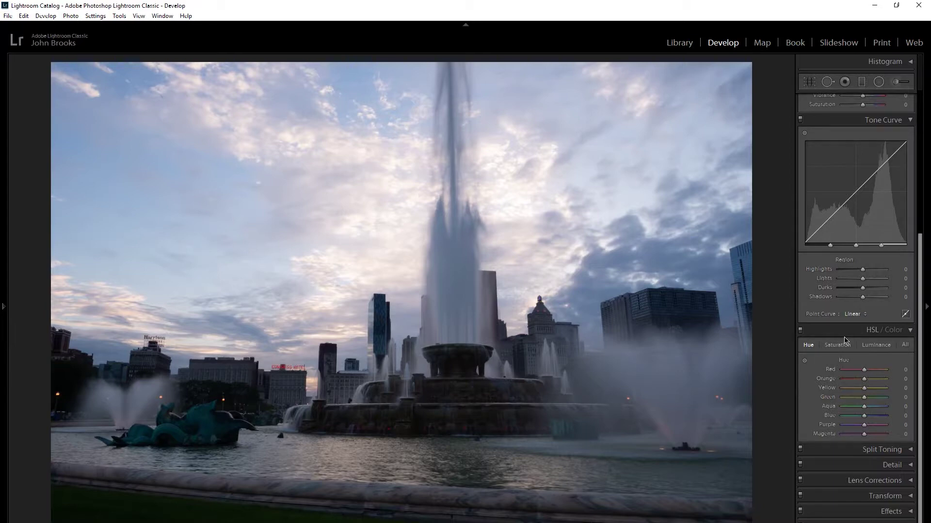
key(minus)
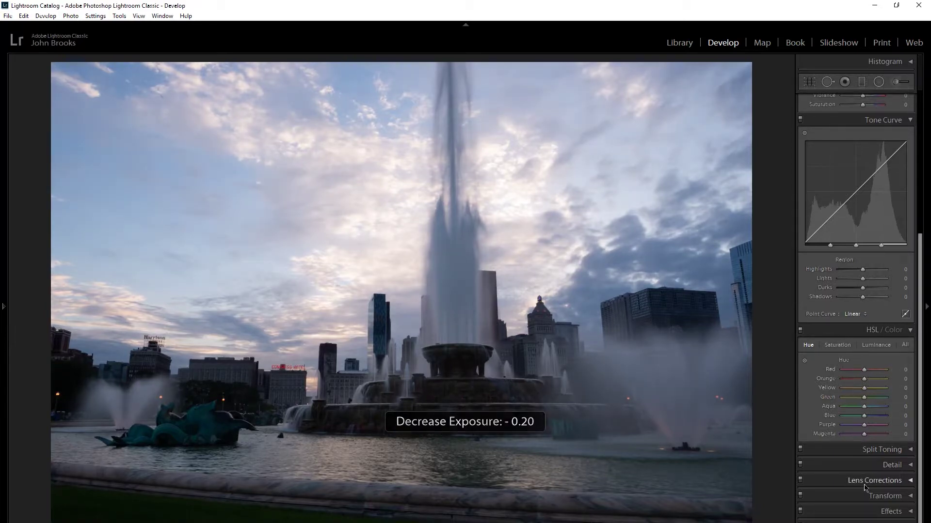
click(866, 484)
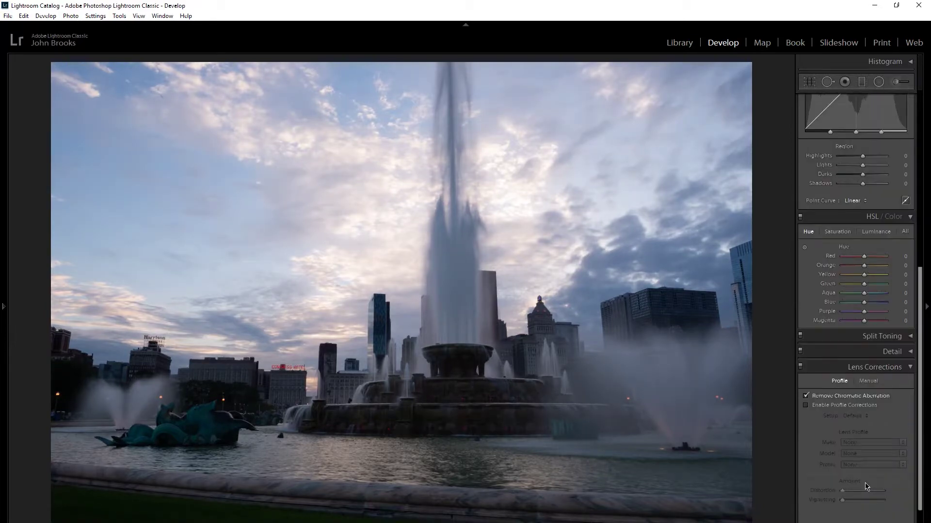
Step: Turn Solo Mode back on for the Develop adjustment sections and switch from Basic to Tone Curve and on to HSL / Color
scroll(865, 491, down, 4)
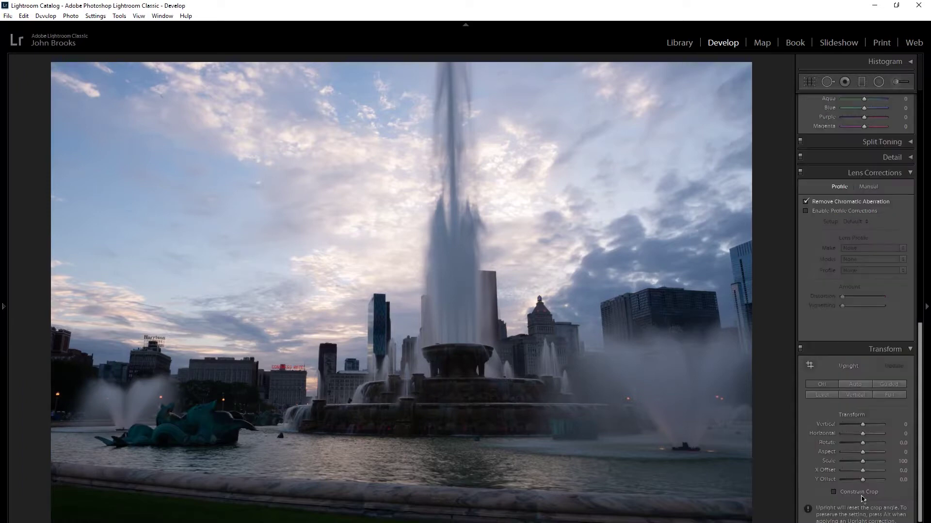
scroll(857, 498, up, 8)
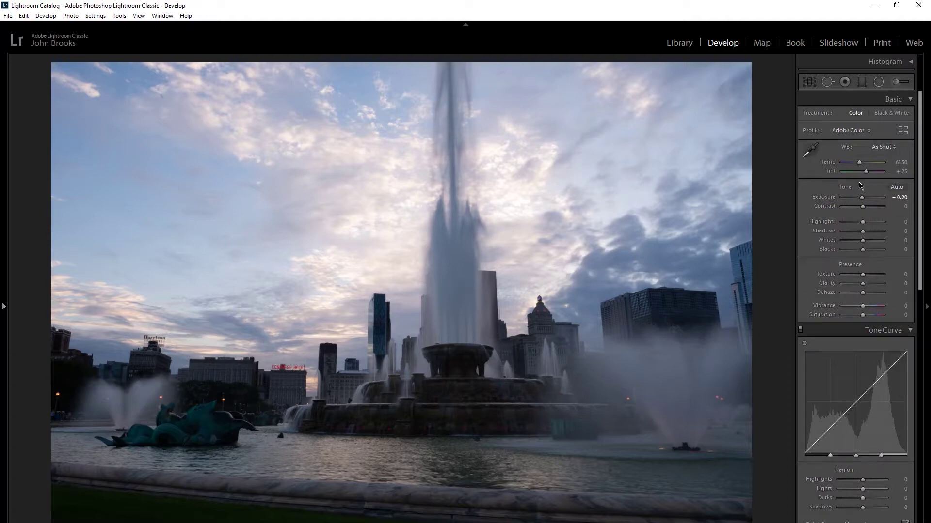
right_click(856, 101)
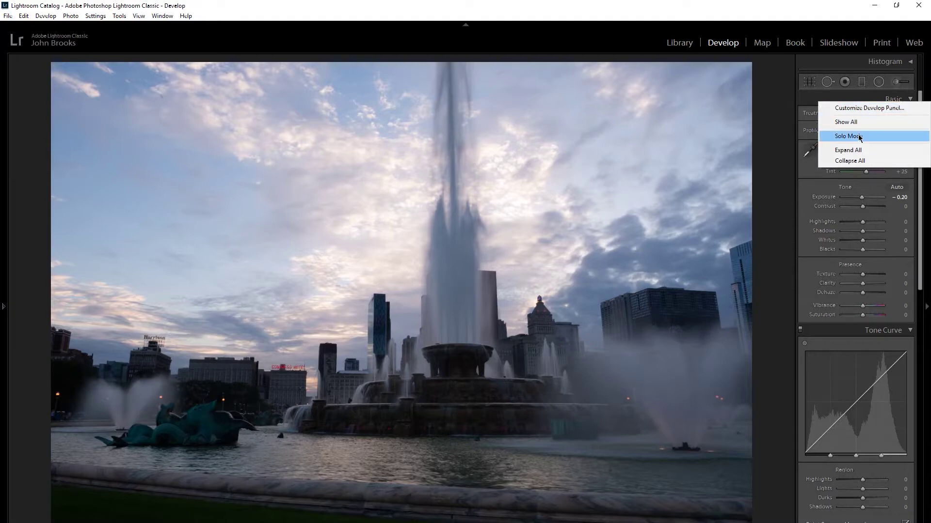
click(828, 137)
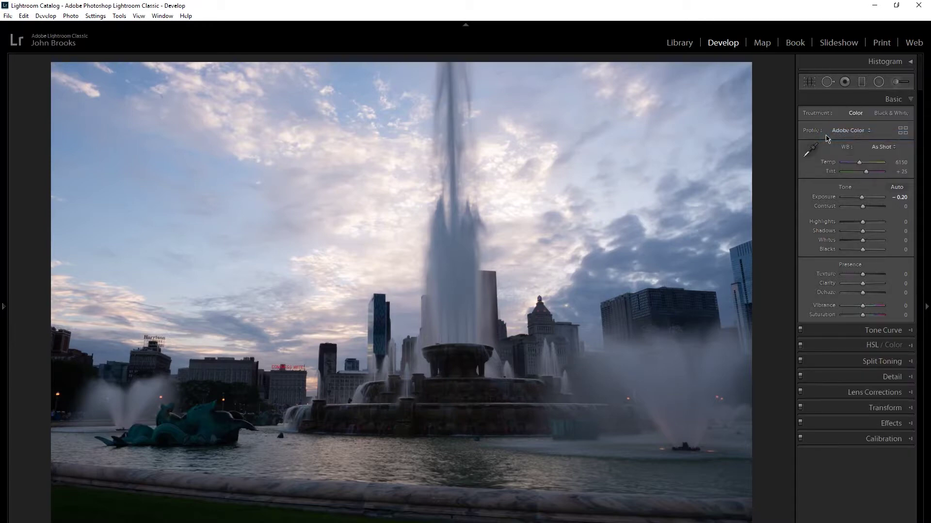
click(881, 331)
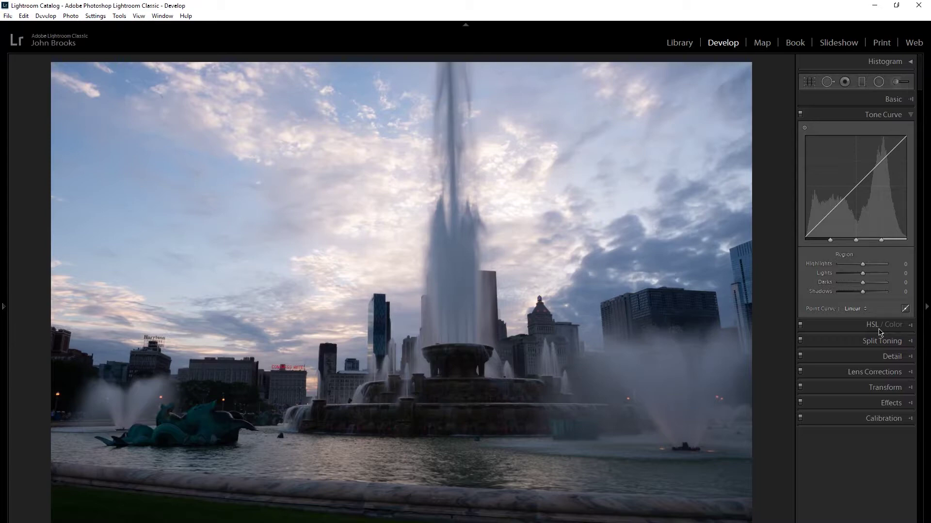
click(873, 331)
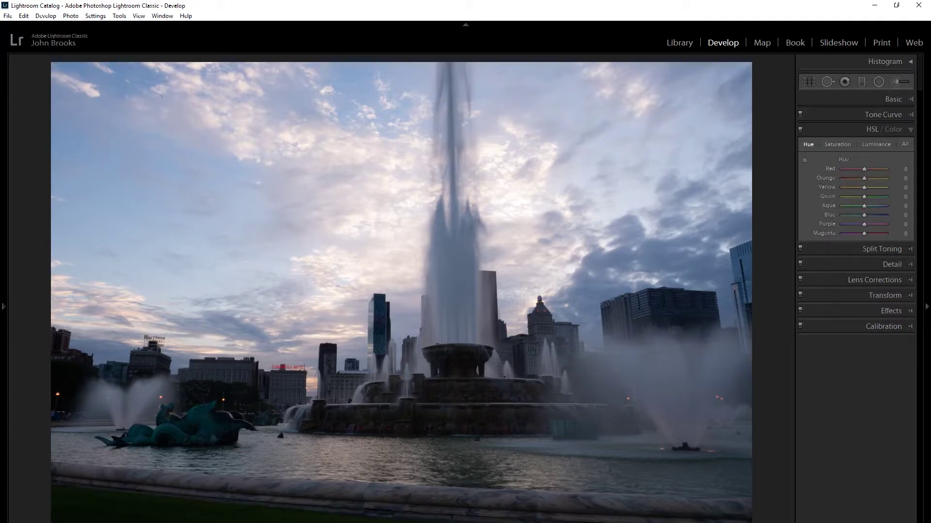
Step: Reveal the hidden presets and history panel, collapse Presets and turn on Solo Mode for its sections
mouse_move(5, 309)
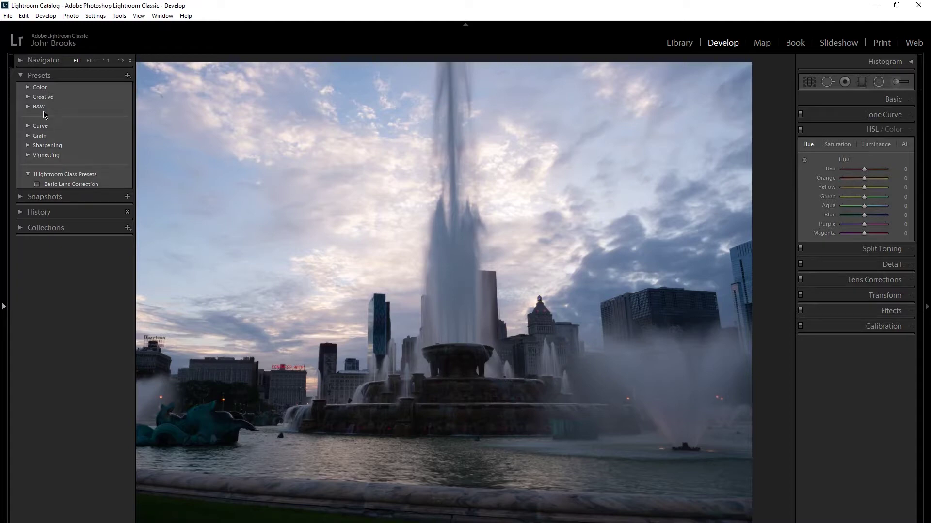
click(22, 76)
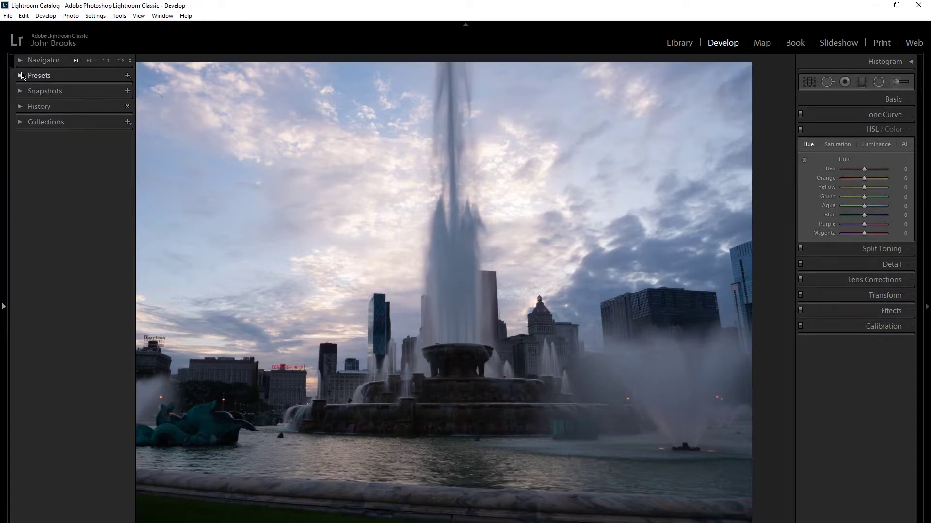
right_click(71, 77)
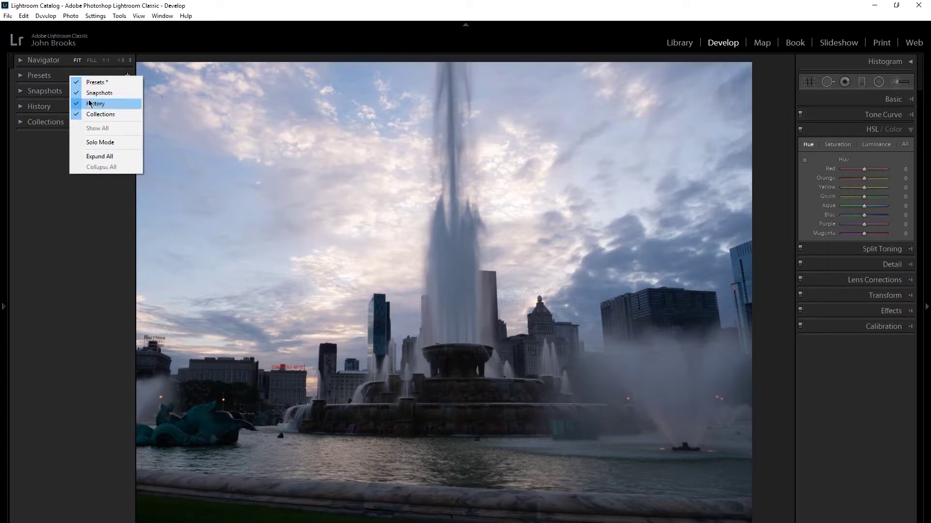
click(100, 142)
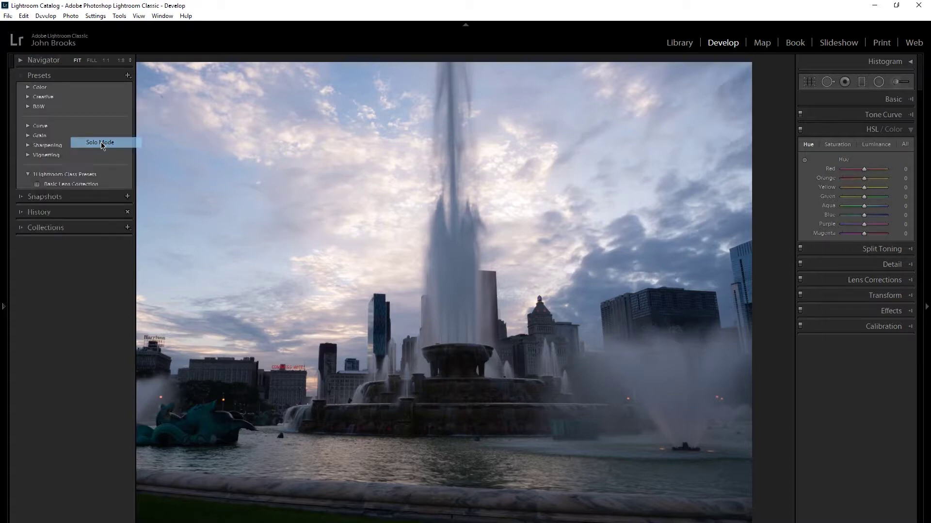
Step: Try Solo Mode by opening Snapshots, History and Snapshots again, check the section options and let the panel hide
click(95, 197)
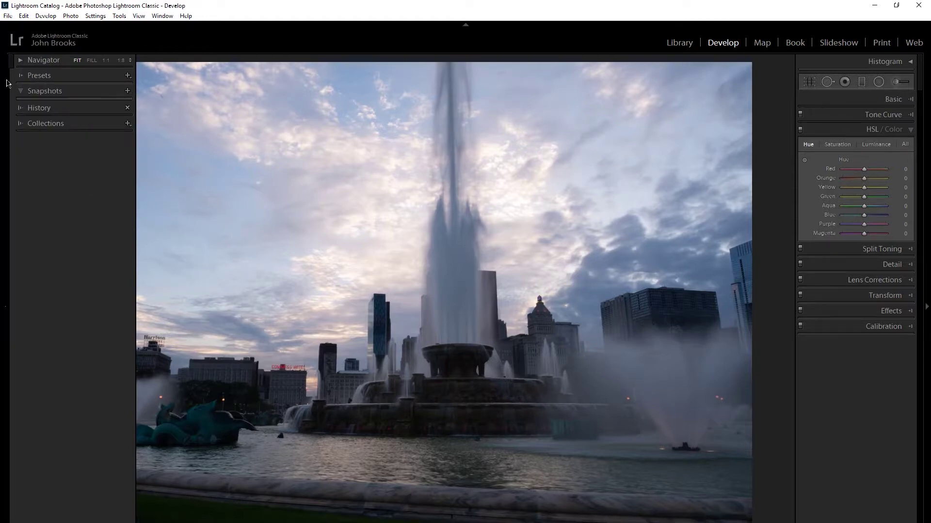
click(24, 92)
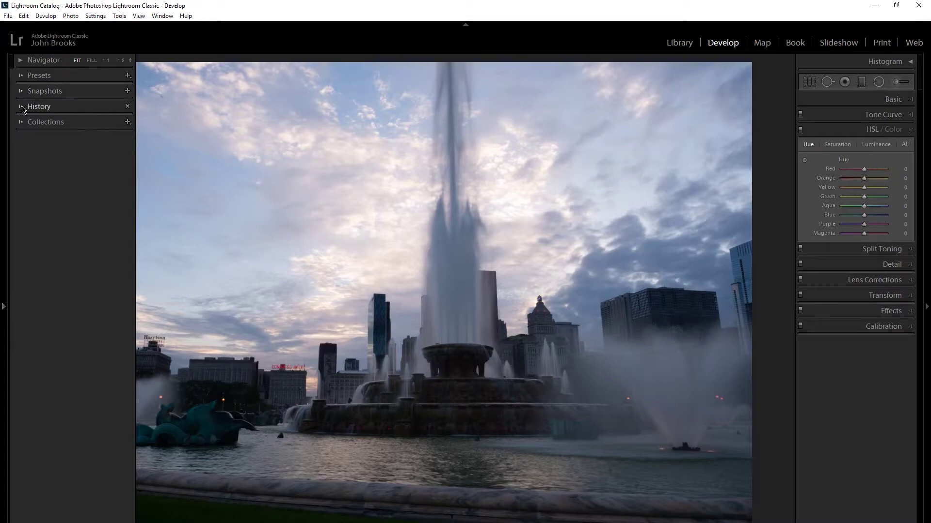
click(22, 108)
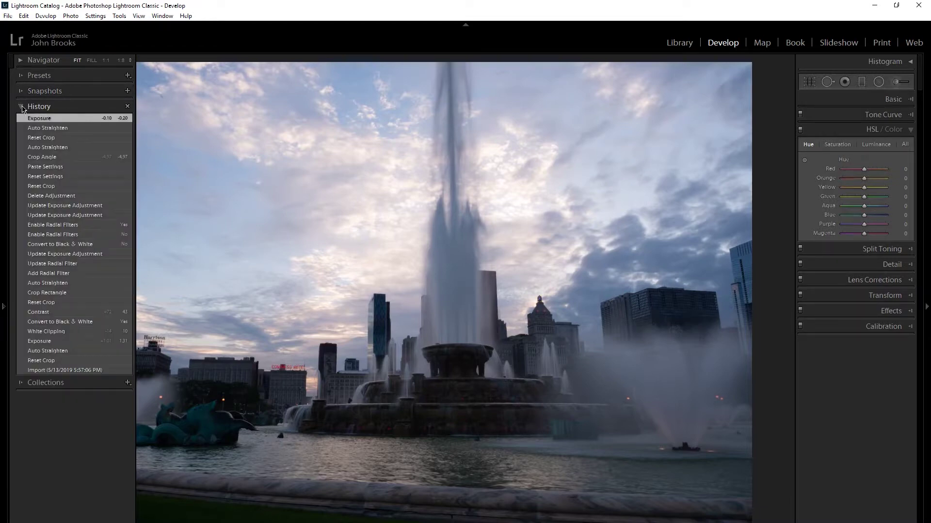
click(67, 92)
right_click(81, 94)
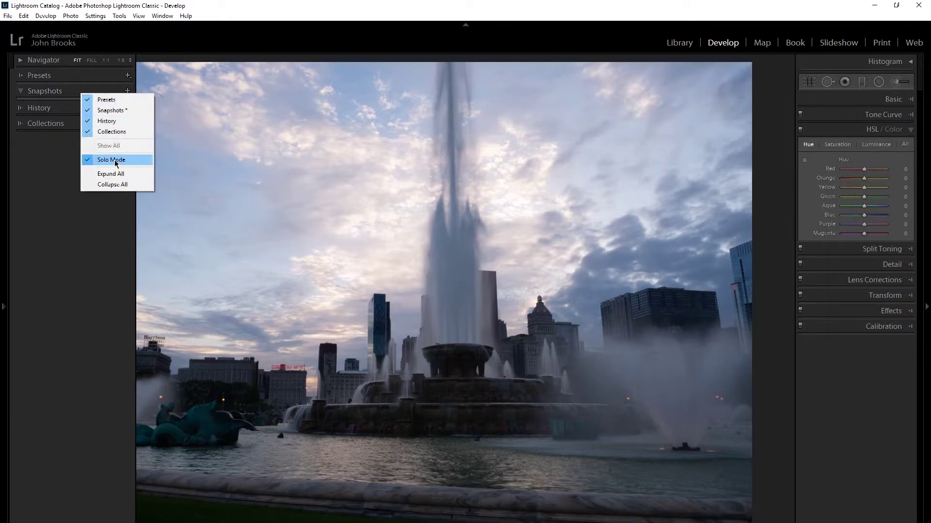
click(57, 217)
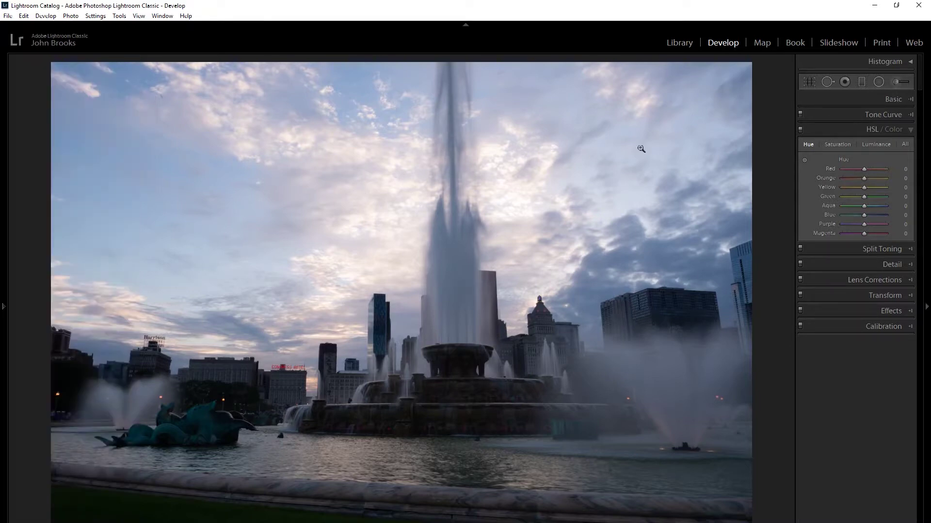
Step: Customize the Develop panel order with Detail and HSL/Color/B & W directly below Basic, save it and postpone the relaunch
right_click(851, 130)
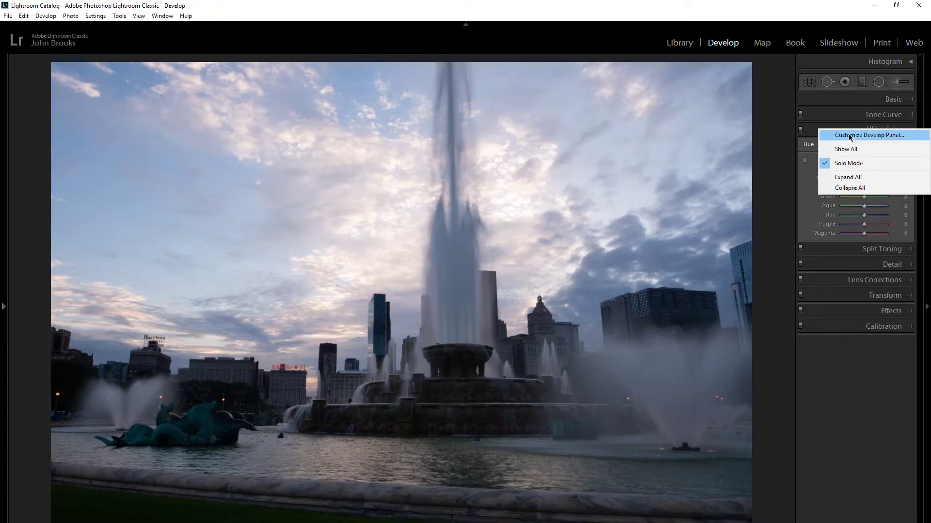
click(850, 138)
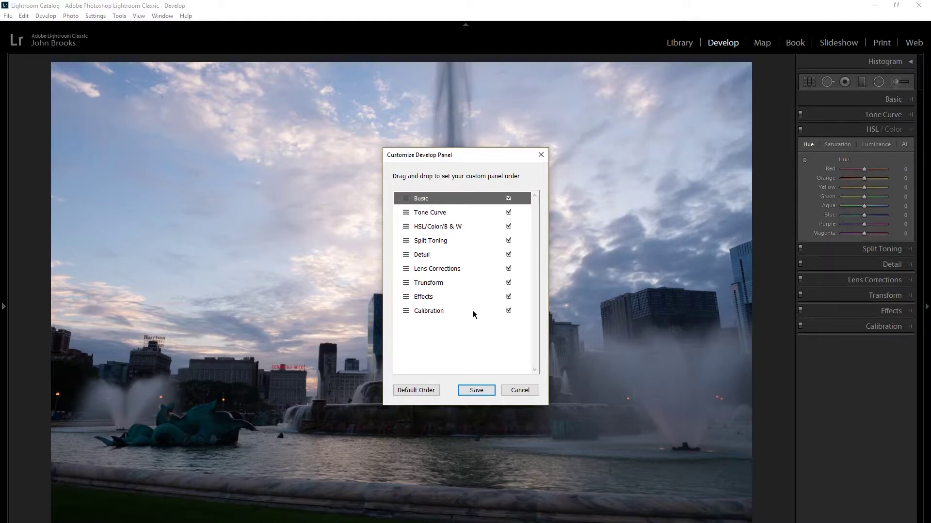
click(508, 311)
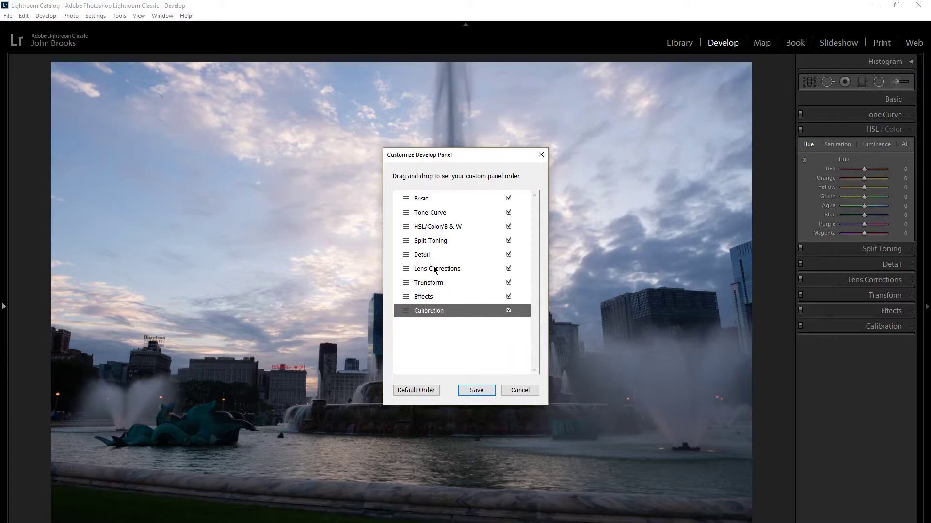
click(407, 229)
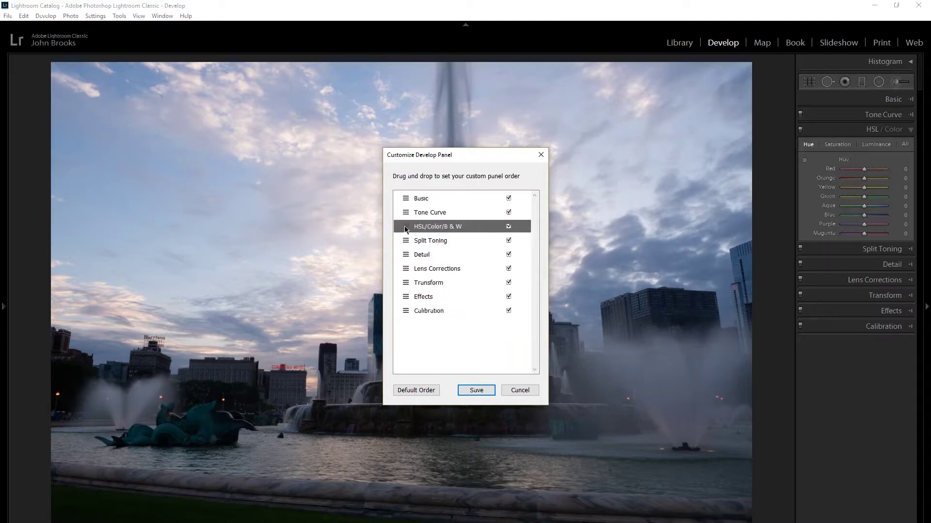
drag(406, 230, 409, 209)
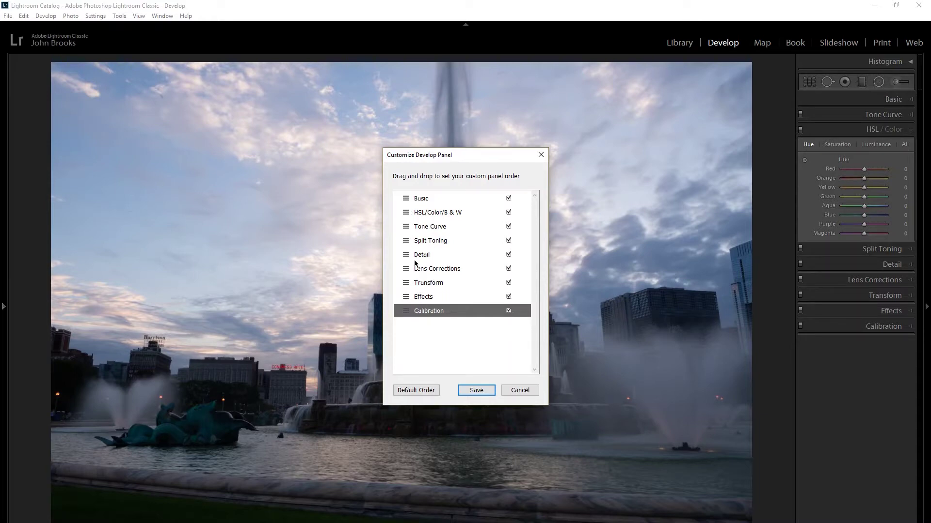
drag(403, 259, 415, 213)
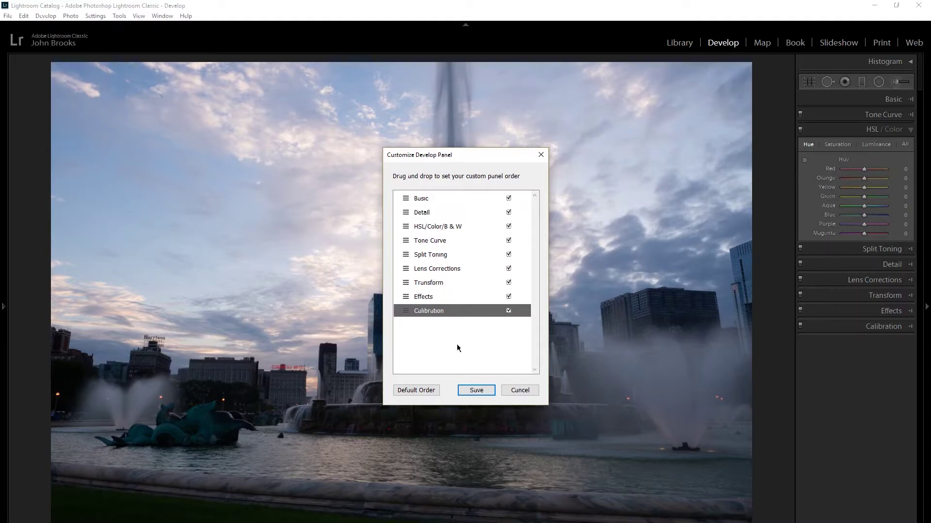
click(478, 389)
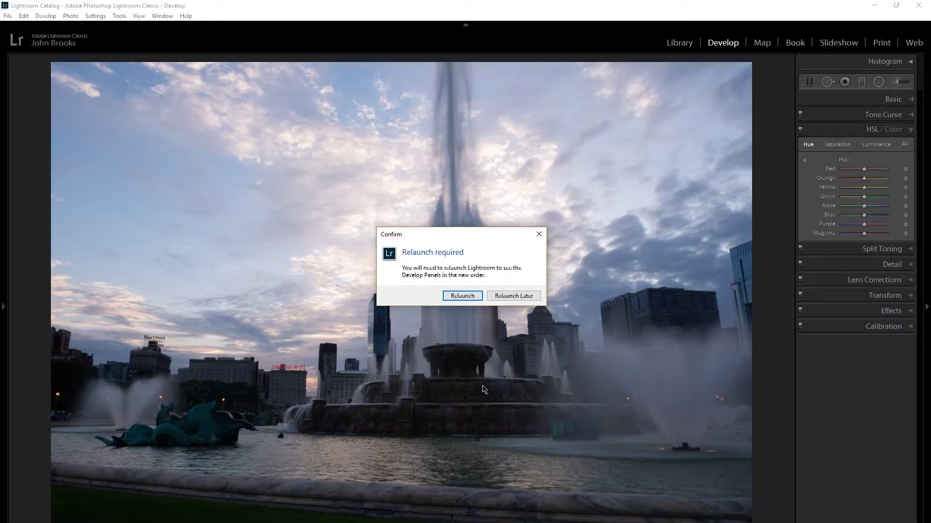
click(505, 297)
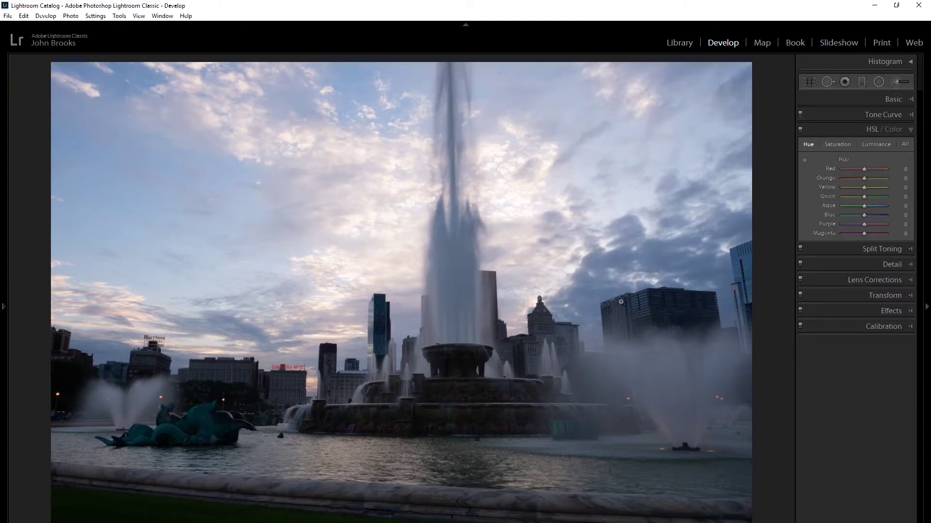
Step: Restore the default order of the Develop panels, save it and postpone the relaunch
right_click(864, 264)
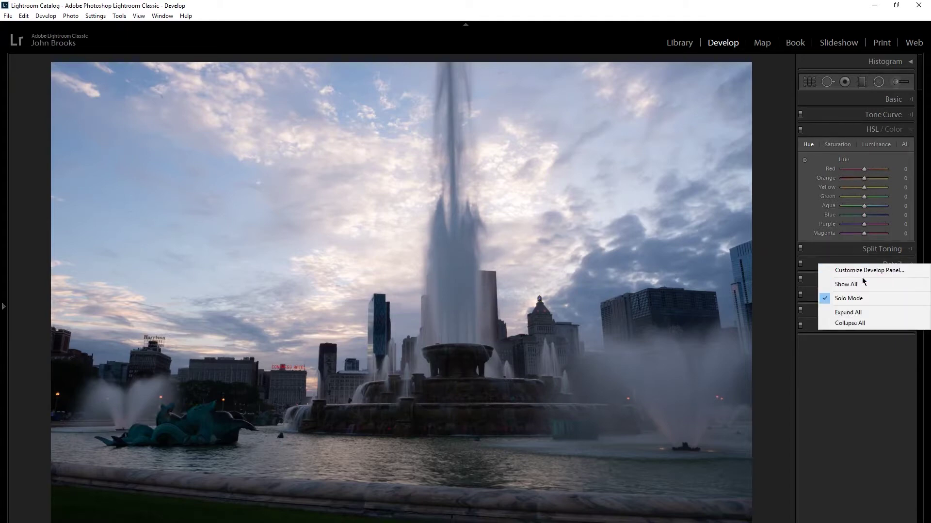
click(862, 273)
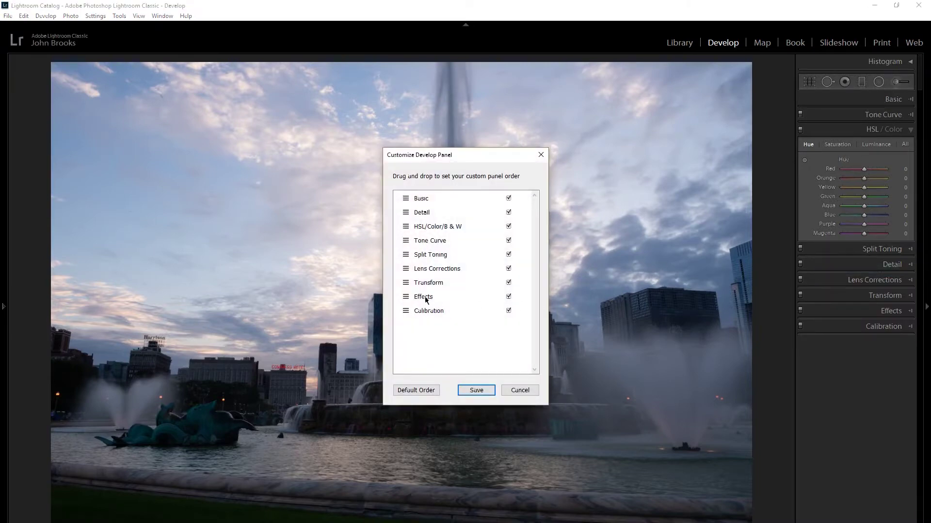
click(418, 390)
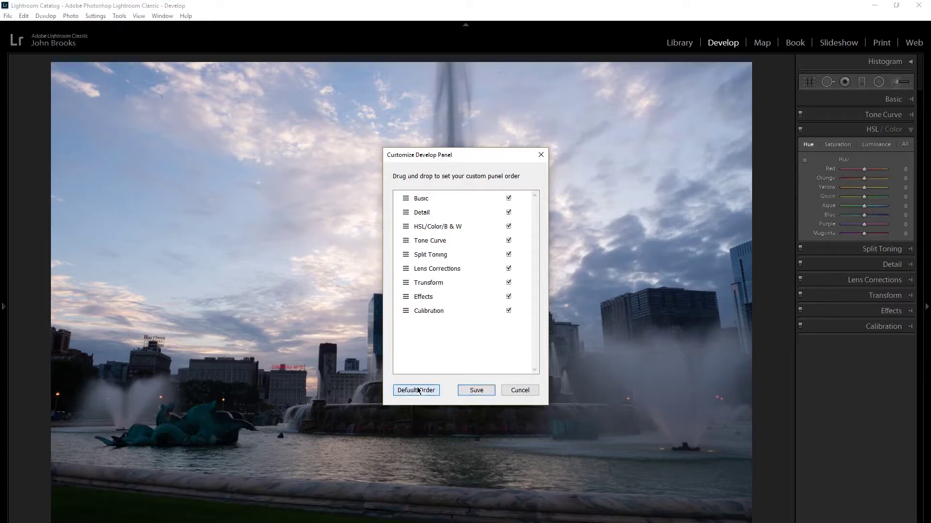
click(468, 389)
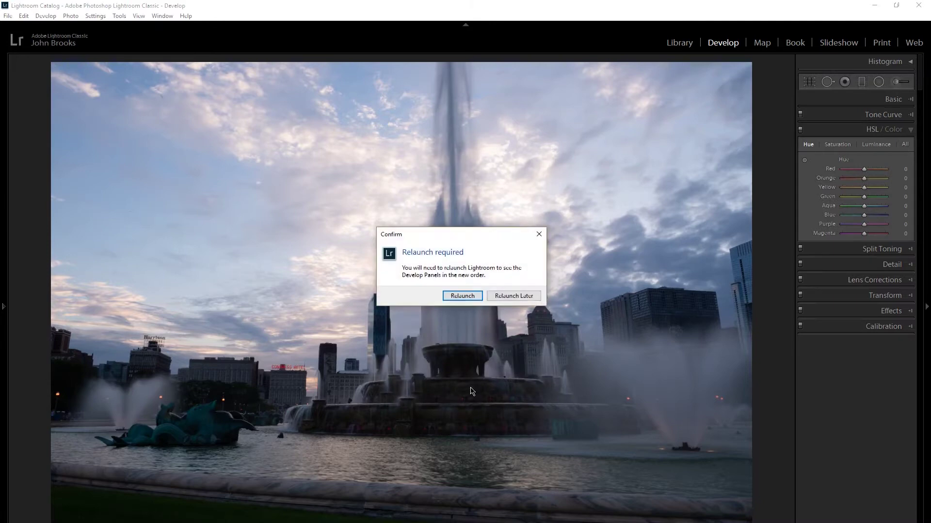
click(509, 295)
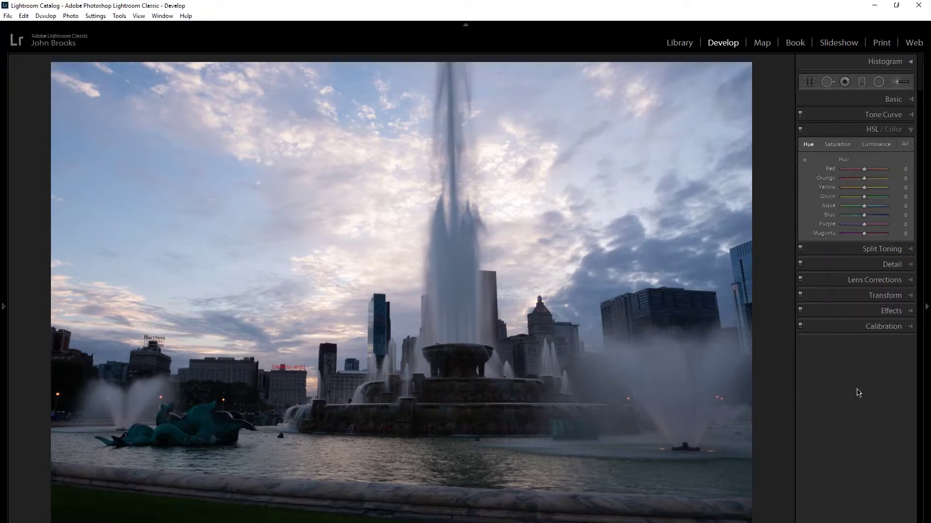
Step: Try White and Black as the background color around the fountain photo, and settle on Dark Gray
right_click(767, 410)
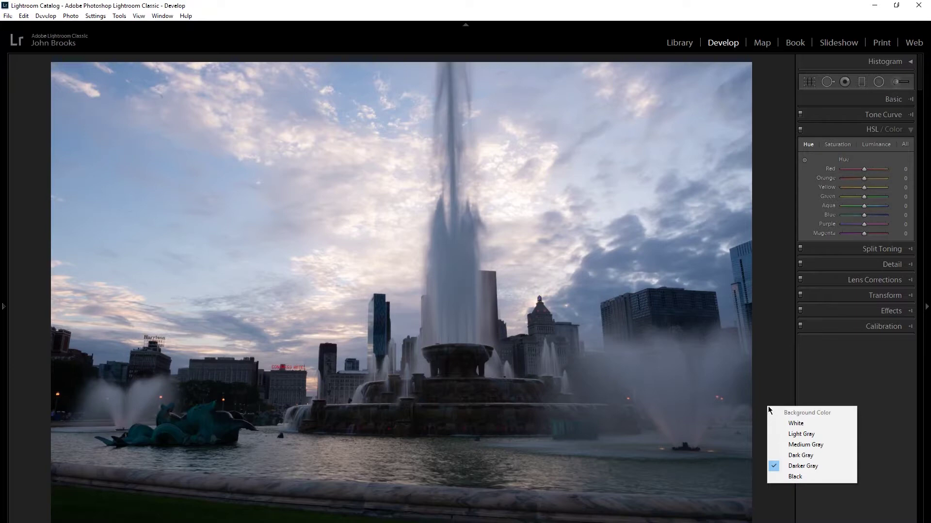
click(810, 425)
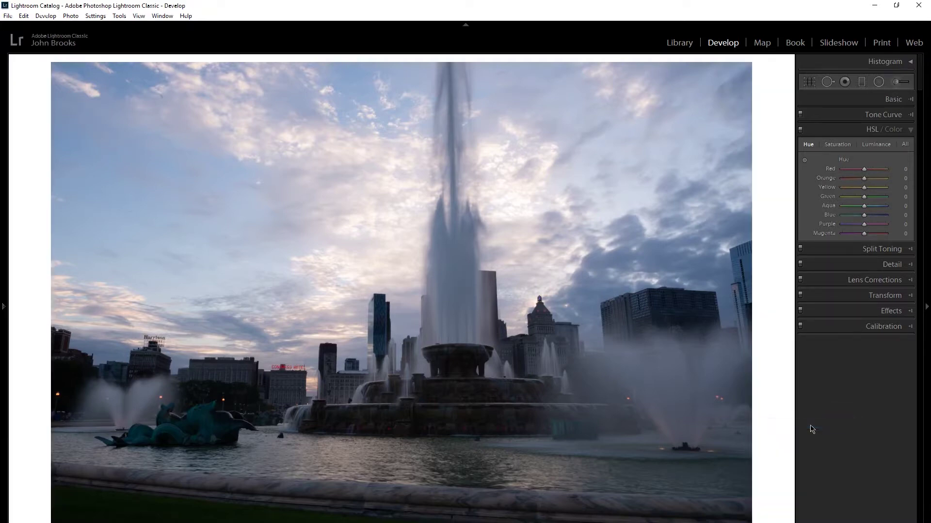
right_click(780, 433)
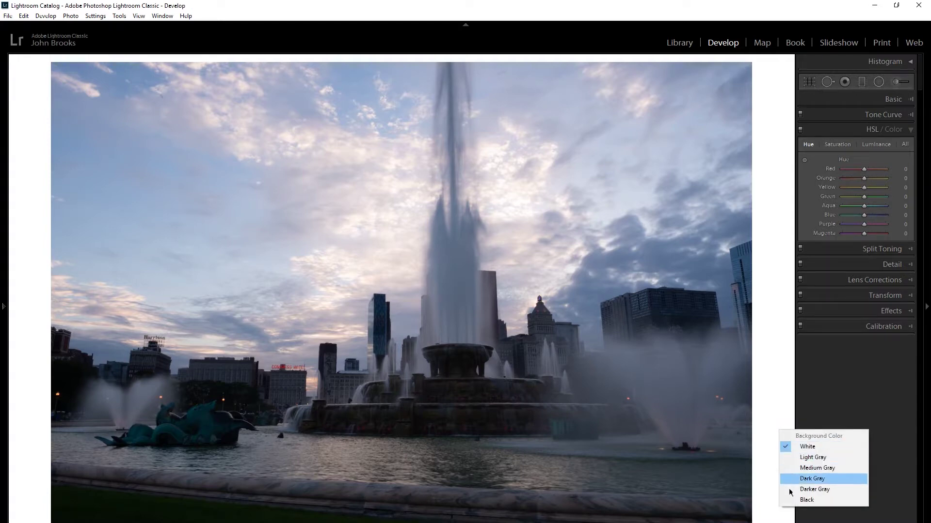
click(806, 500)
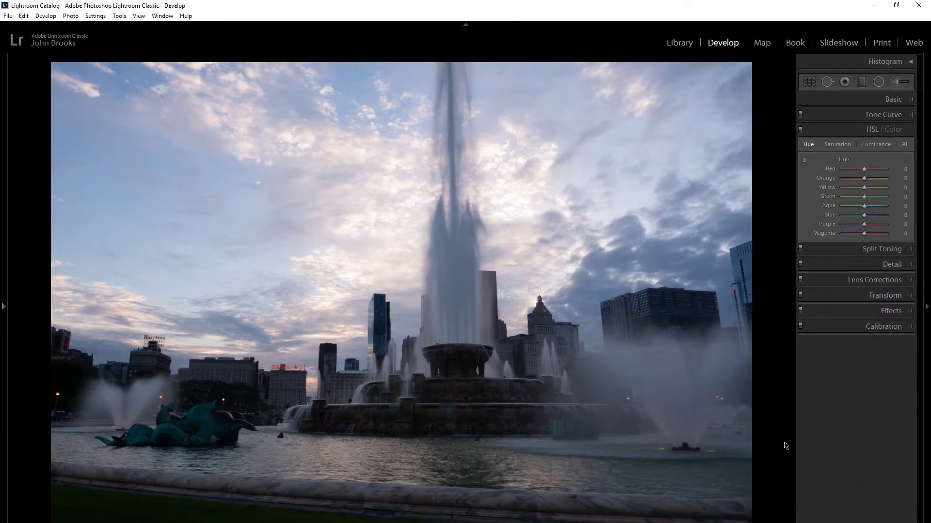
right_click(779, 419)
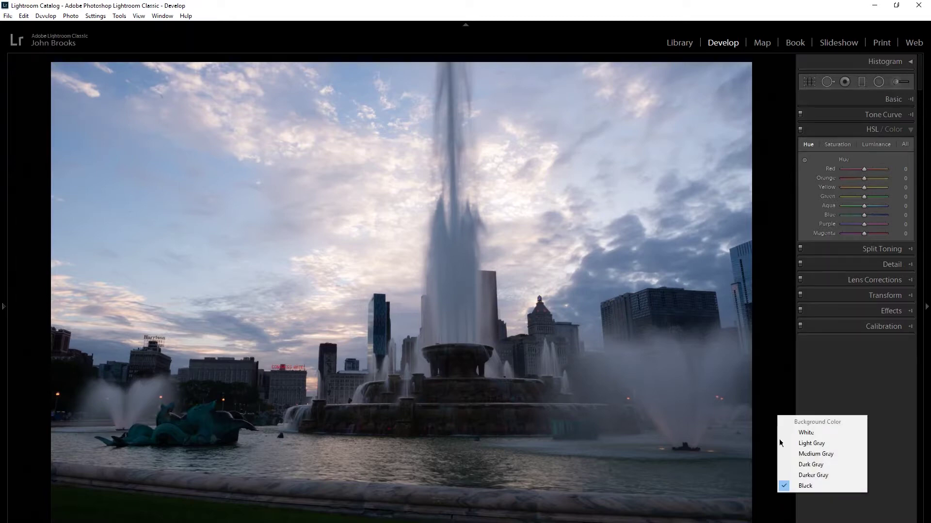
click(784, 466)
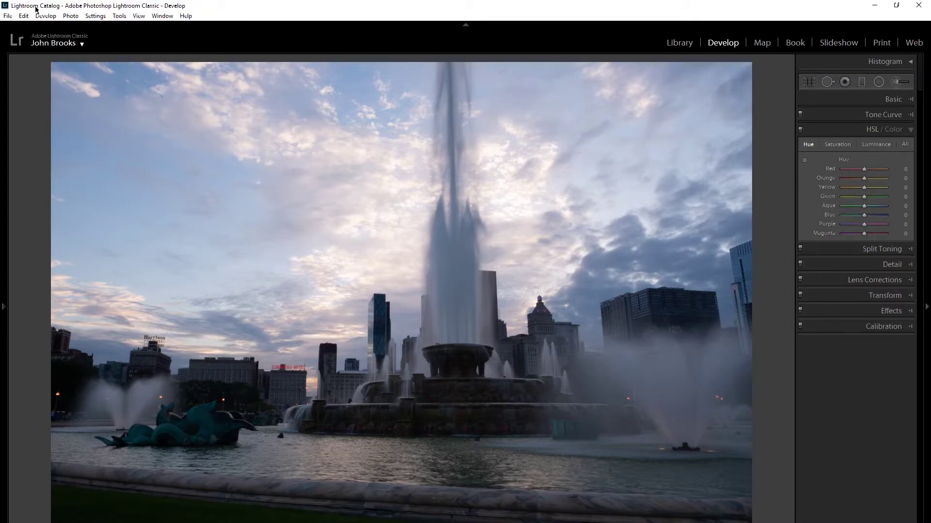
Step: Open the Identity Plate setup and switch the identity plate from Adobe ID to Personalized
mouse_move(35, 7)
click(26, 16)
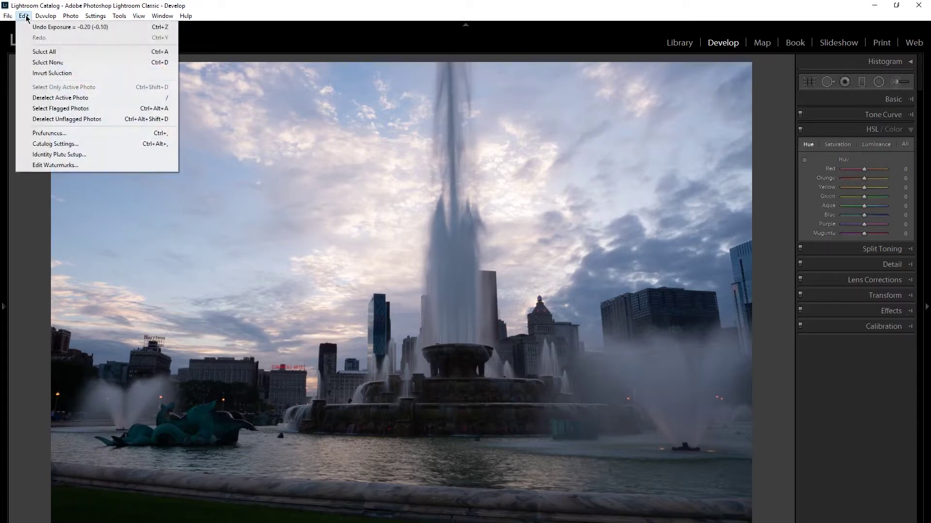
click(65, 155)
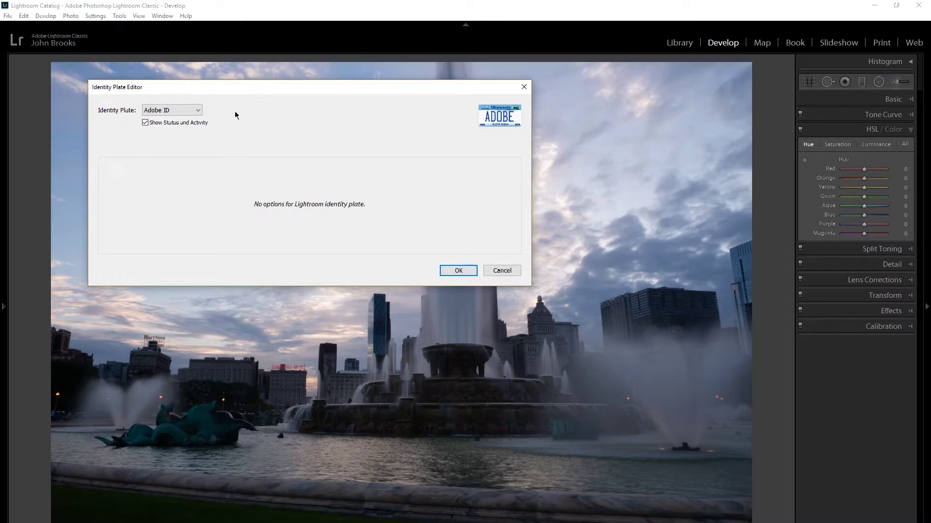
click(198, 113)
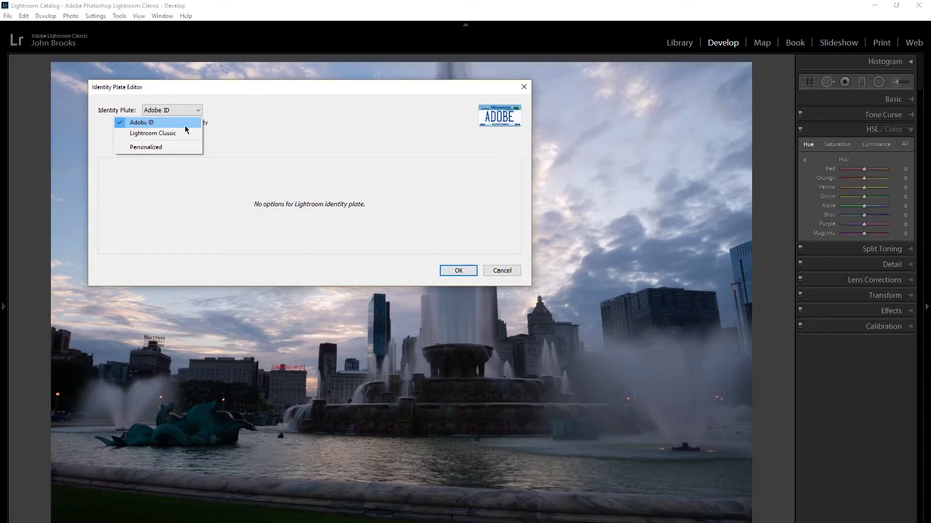
click(170, 147)
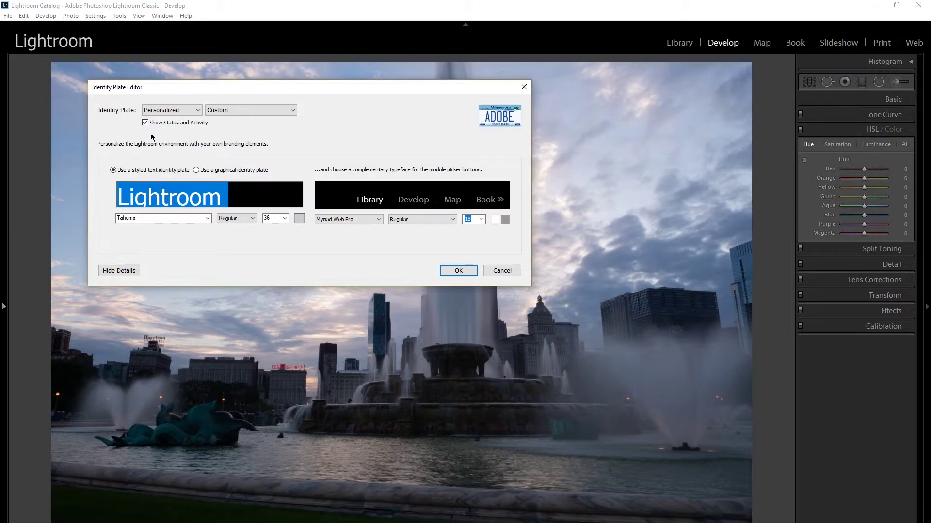
Step: Try a long row of dashes as the identity plate text and undo the entry
text(----------)
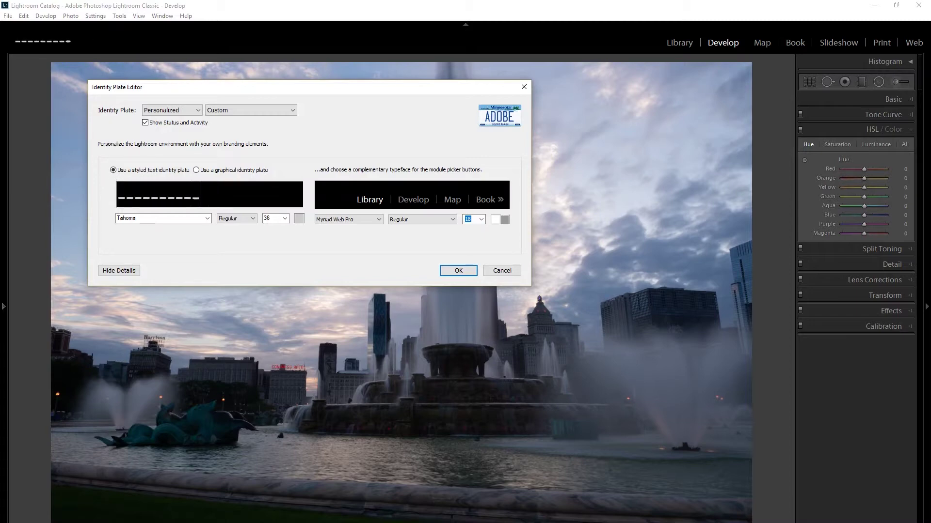
text(---------------------------)
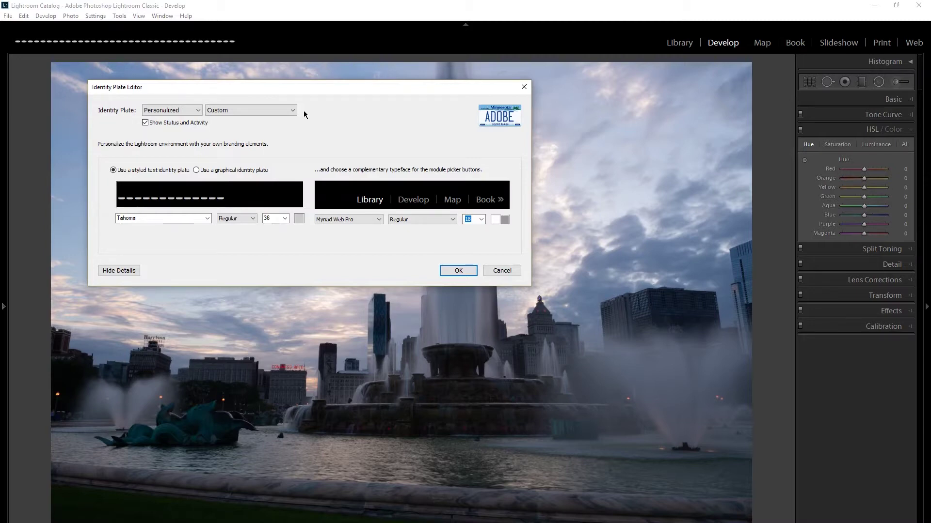
key(ctrl+z)
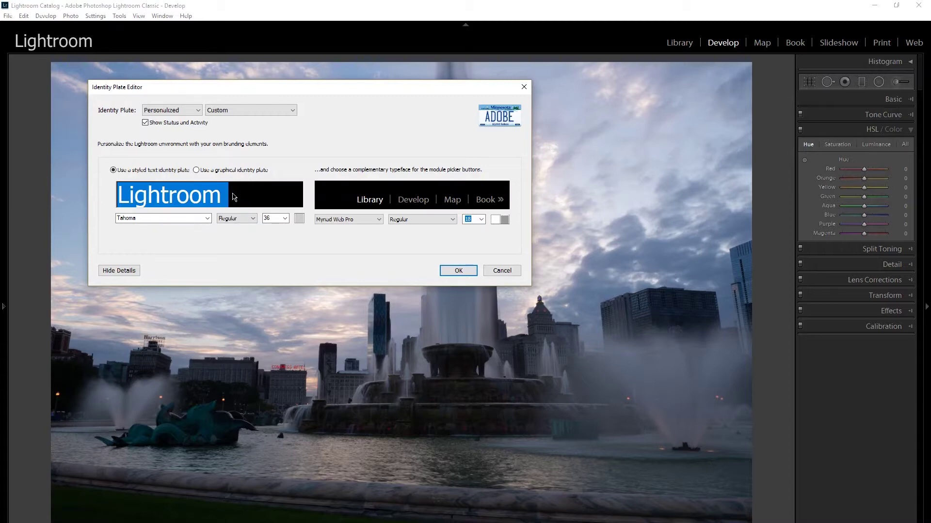
Step: Enter Riverbend as the identity plate text and set its font to Sitka Display at size 24
text(Riv)
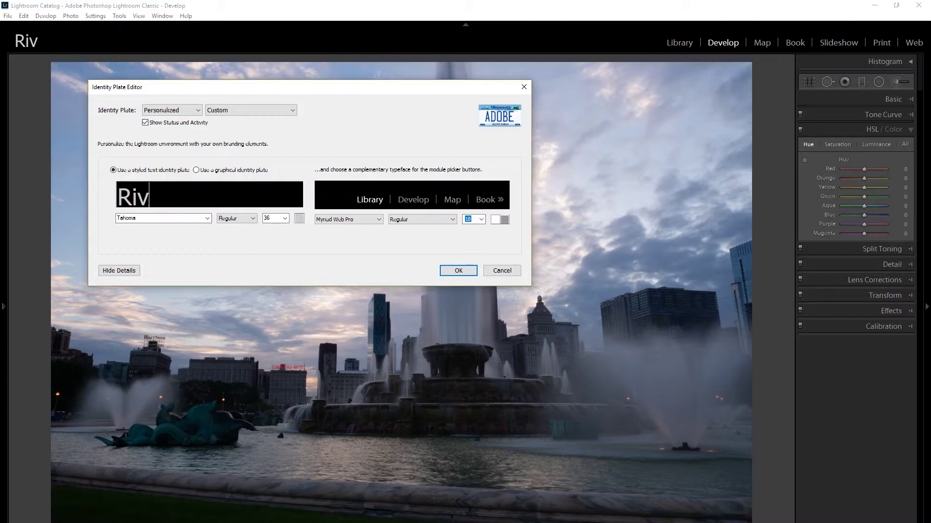
text(erbend)
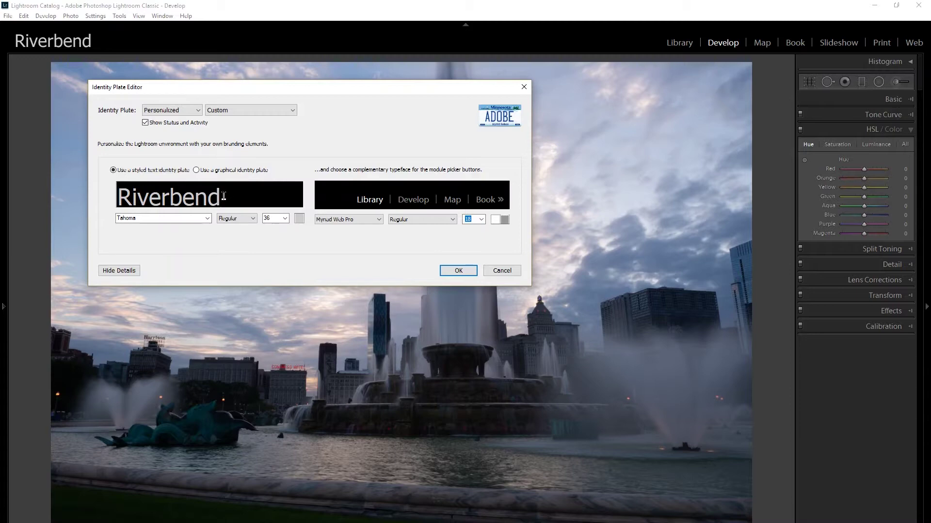
click(207, 218)
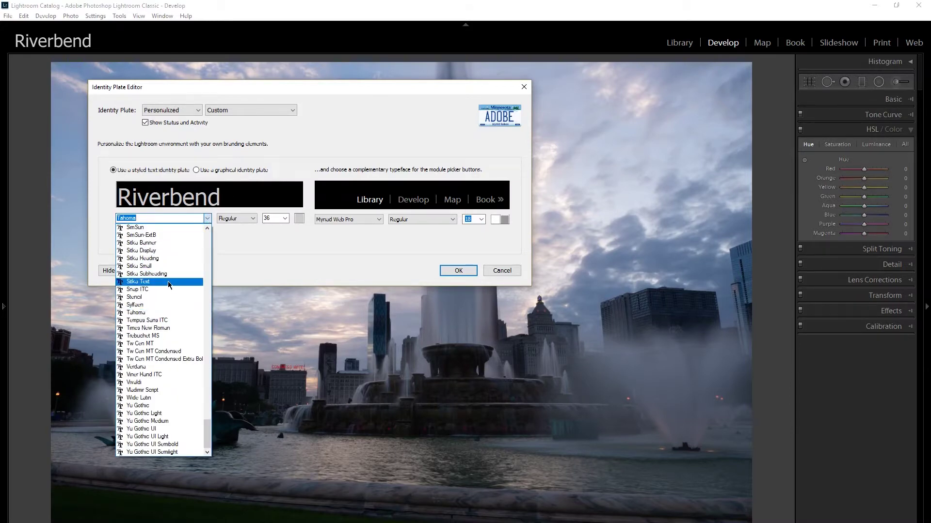
click(140, 250)
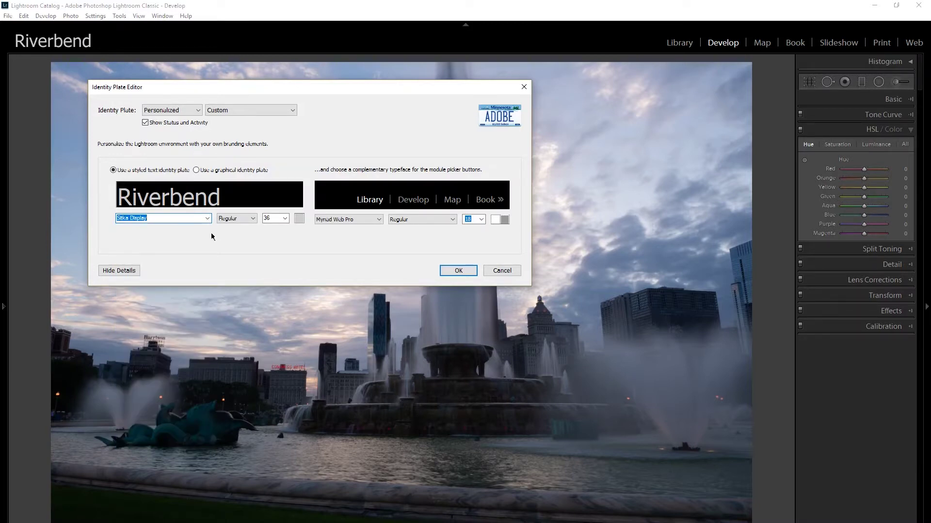
click(286, 219)
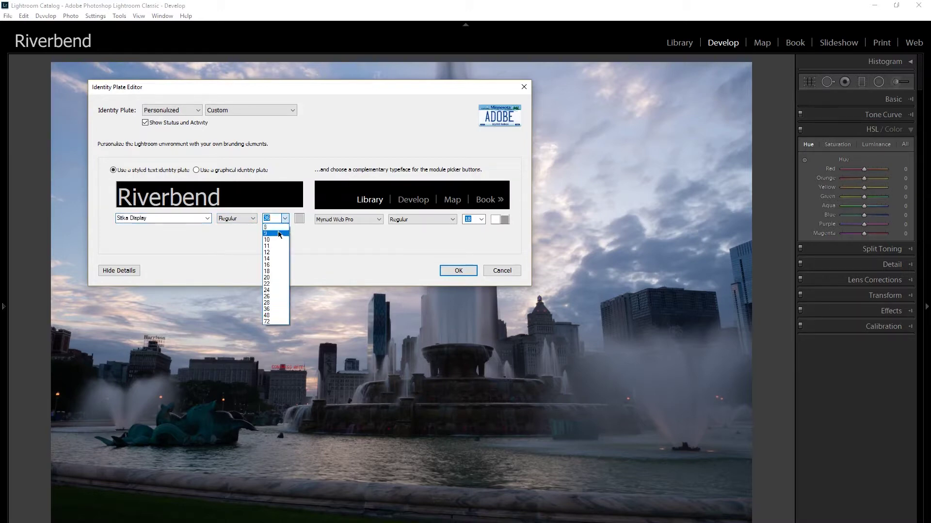
click(275, 289)
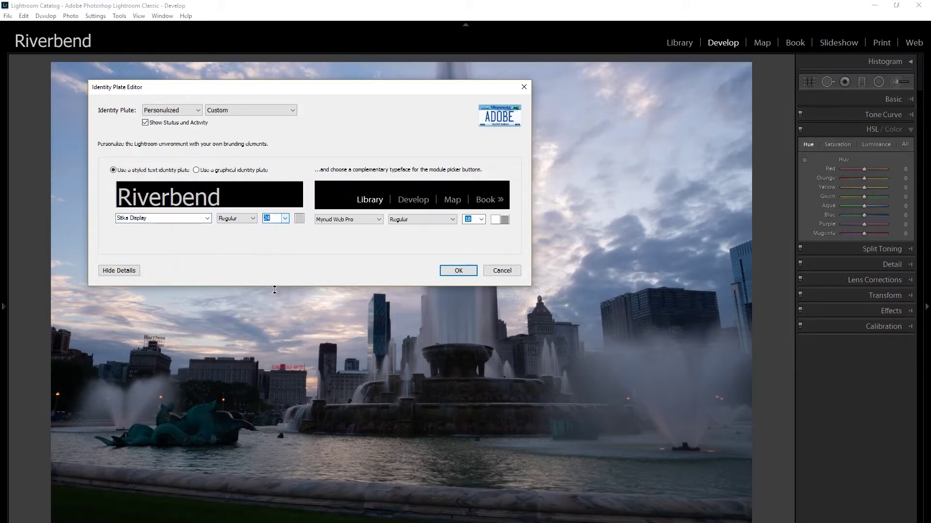
Step: Try bright blue as the identity plate text color and check the font styles offered for the module picker buttons
click(299, 220)
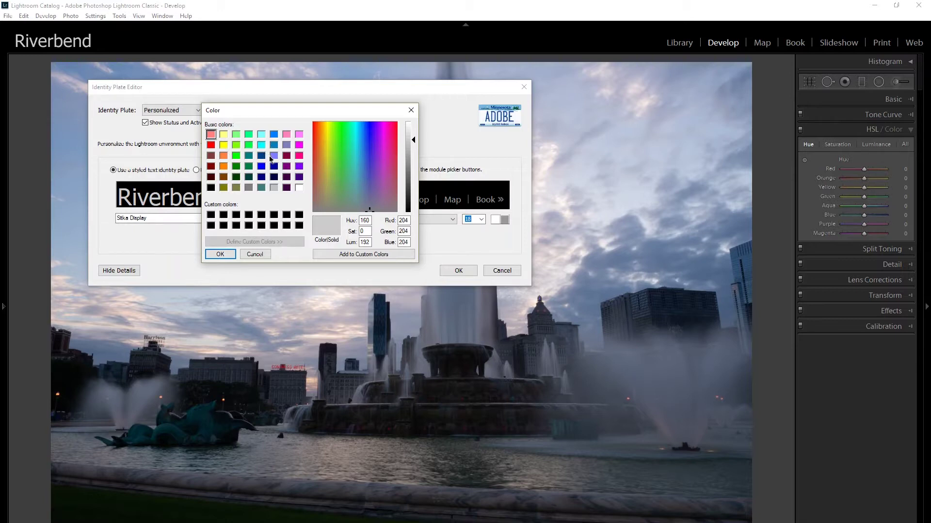
click(273, 137)
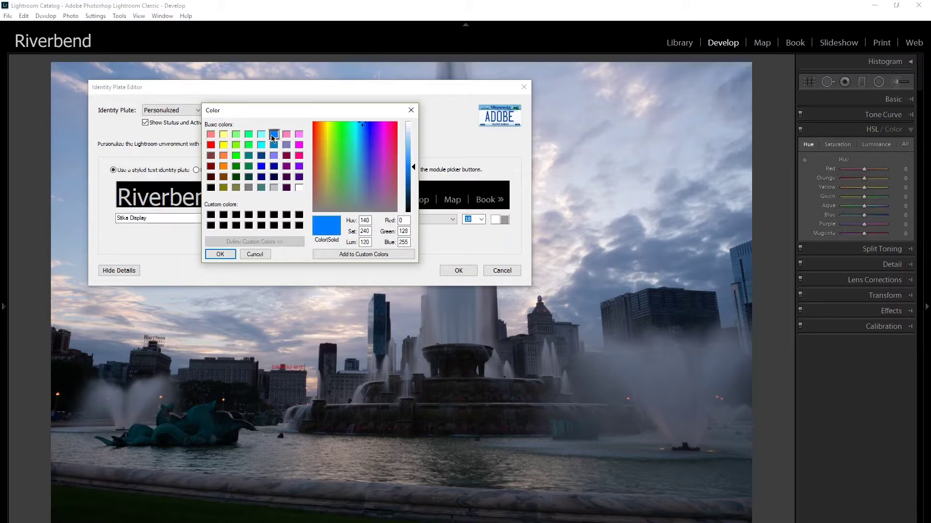
click(221, 254)
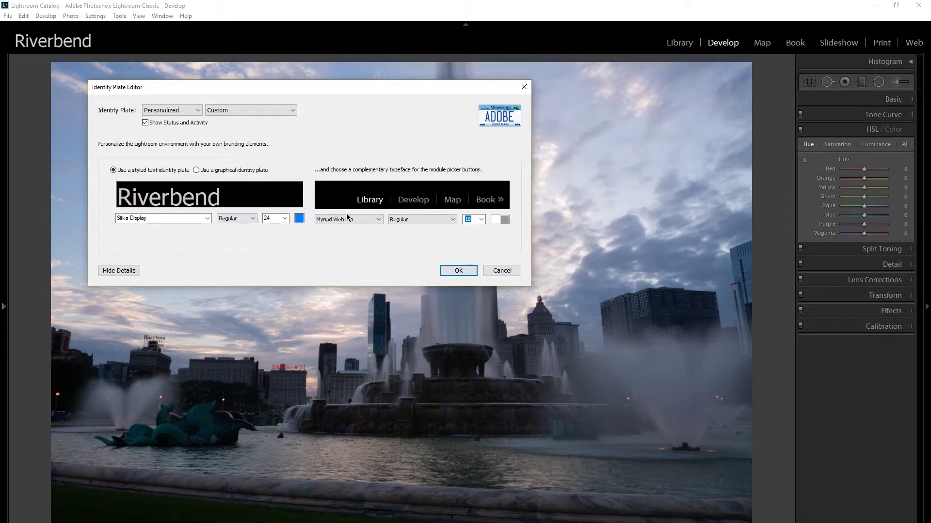
click(415, 220)
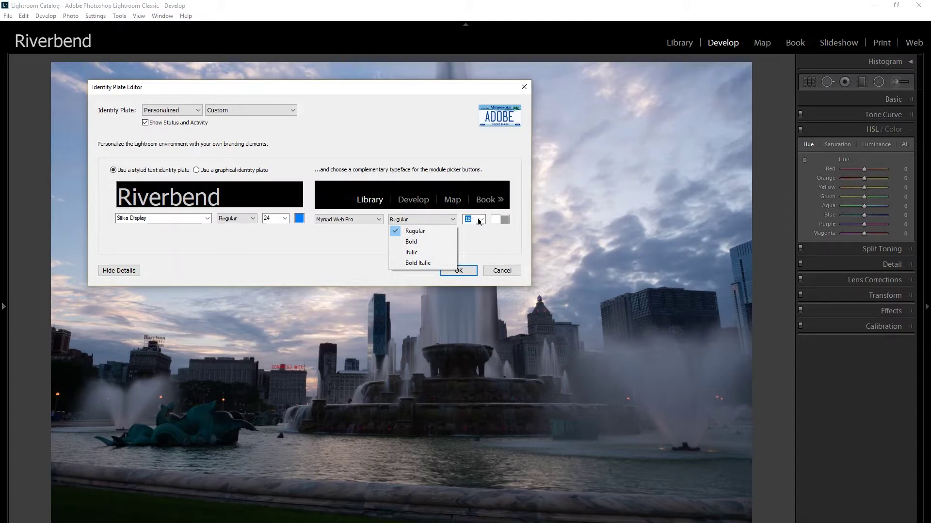
click(479, 241)
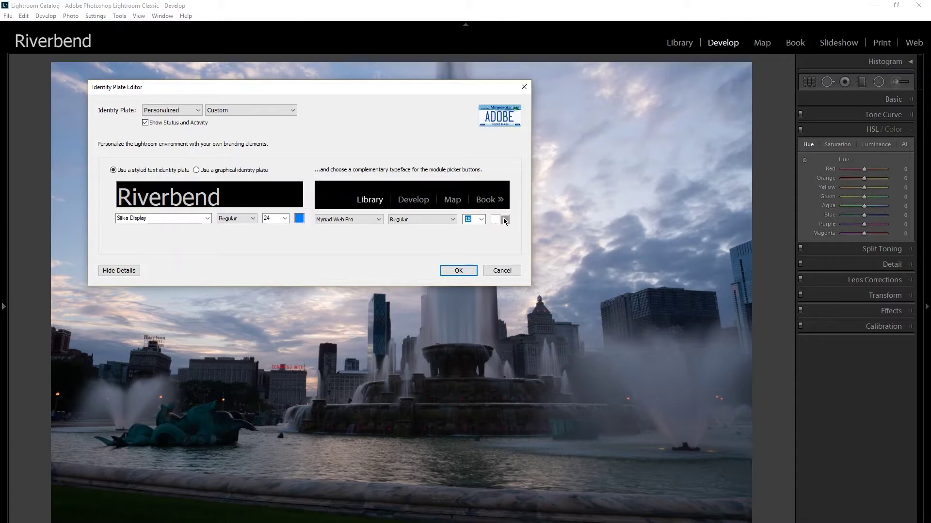
Step: Set the identity plate text color to white and apply the personalized identity plate
click(300, 220)
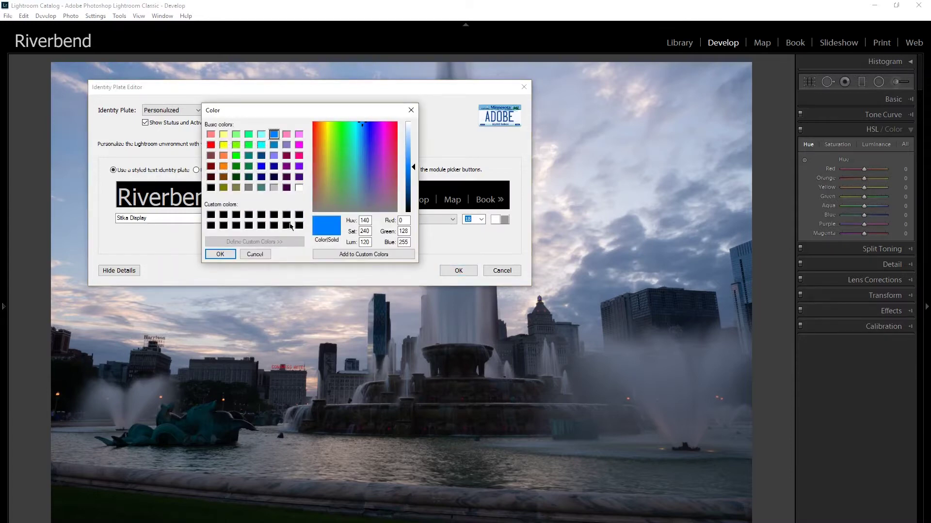
click(297, 187)
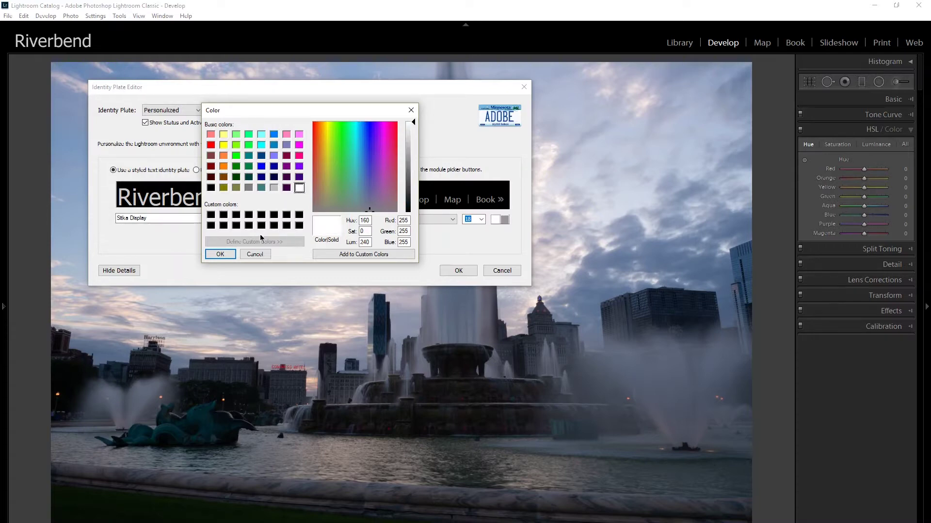
click(227, 254)
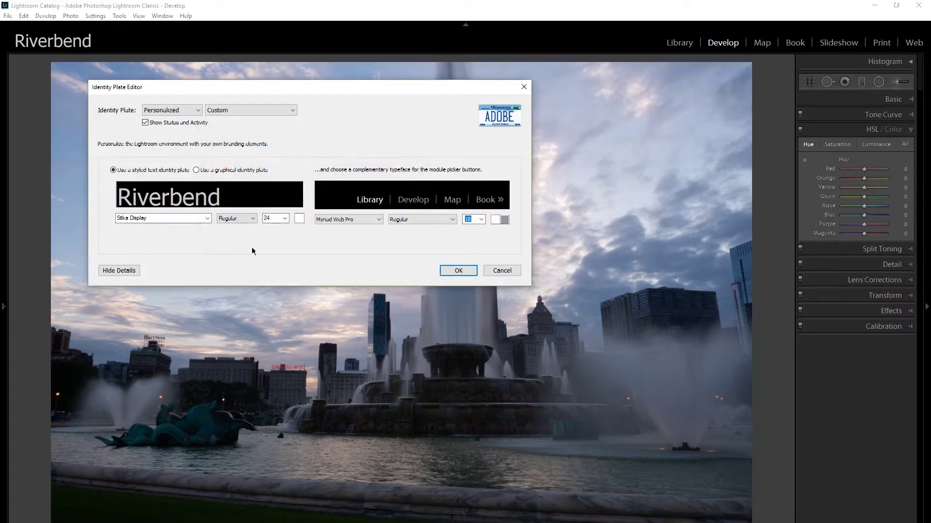
click(458, 270)
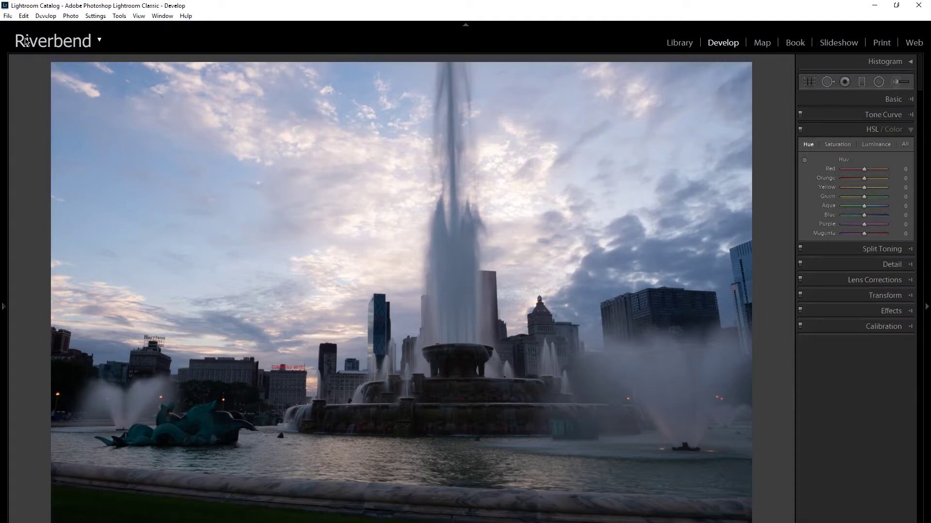
Step: Try a graphical identity plate, browse the Pictures and Test folders for an image, and cancel the changes
click(23, 16)
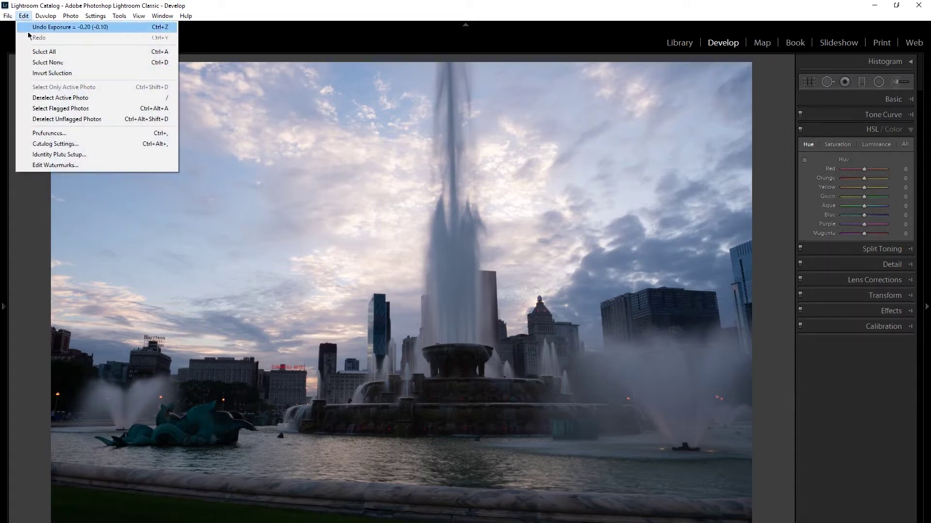
click(82, 155)
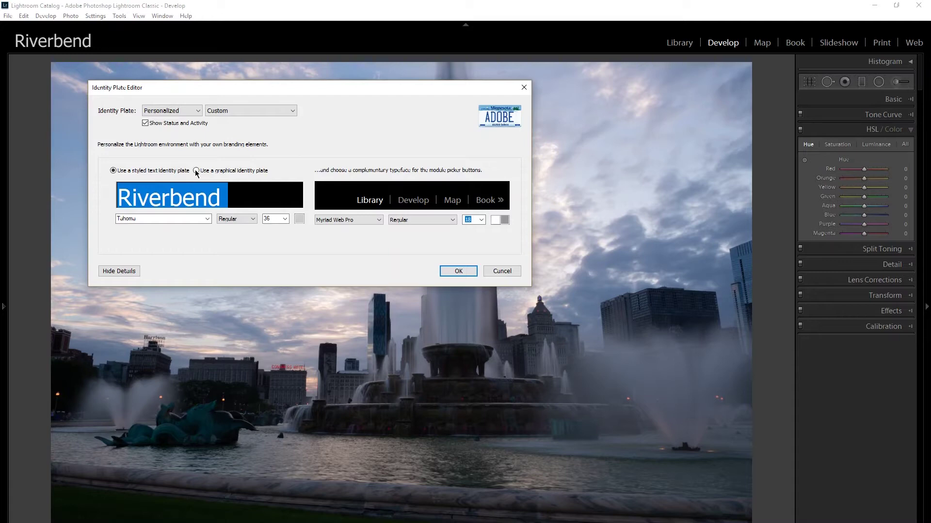
click(197, 171)
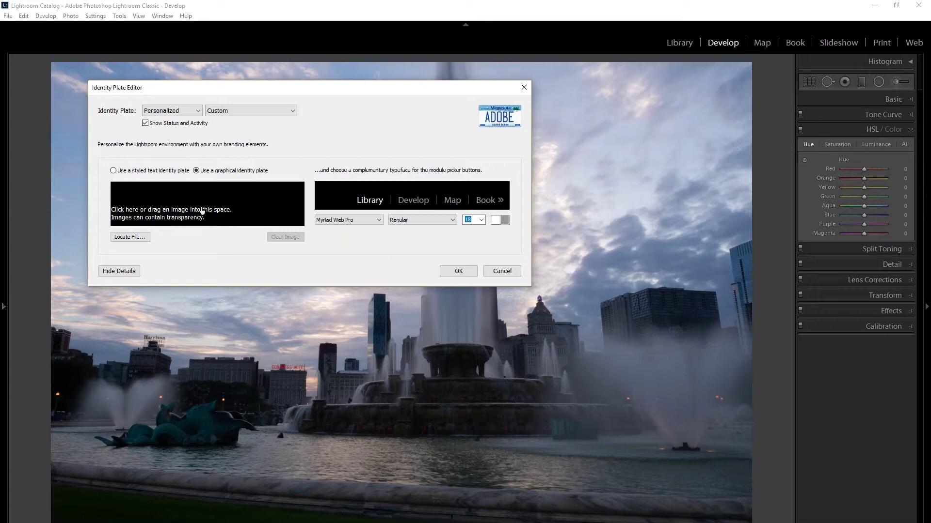
click(135, 238)
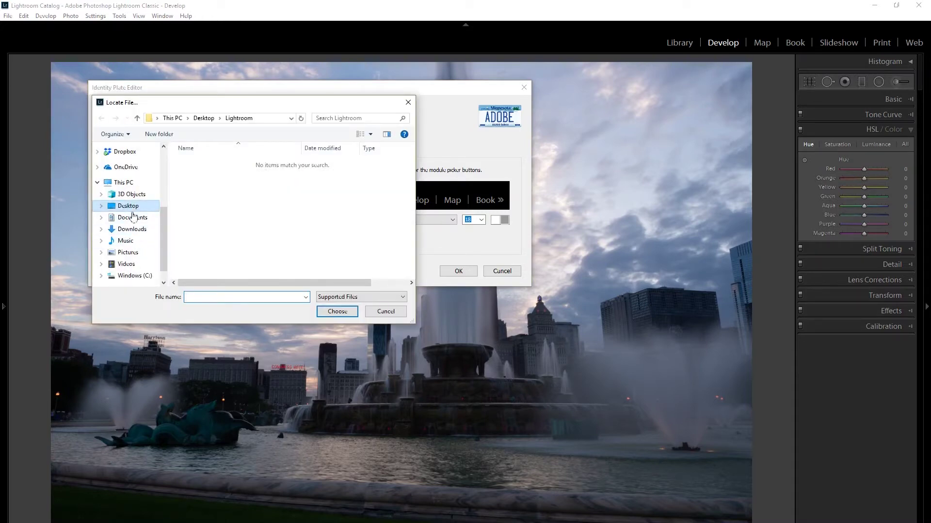
click(137, 252)
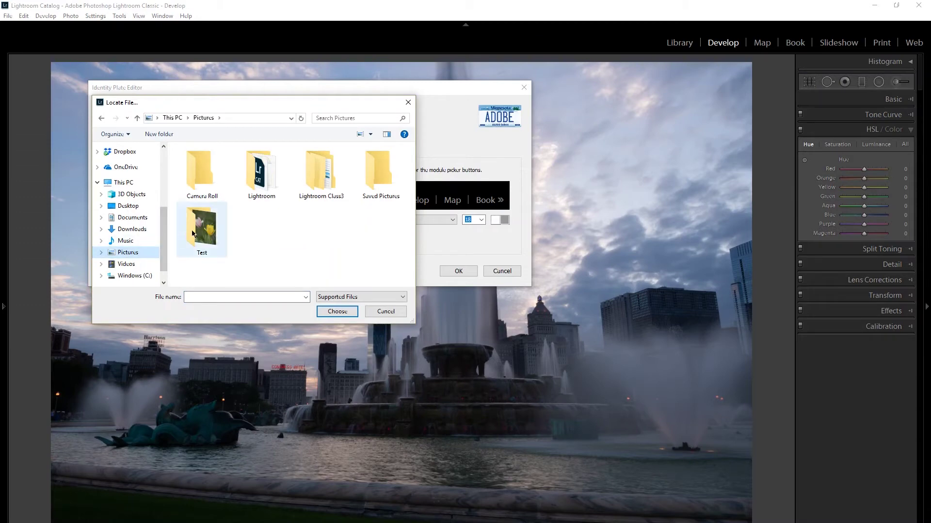
double_click(196, 229)
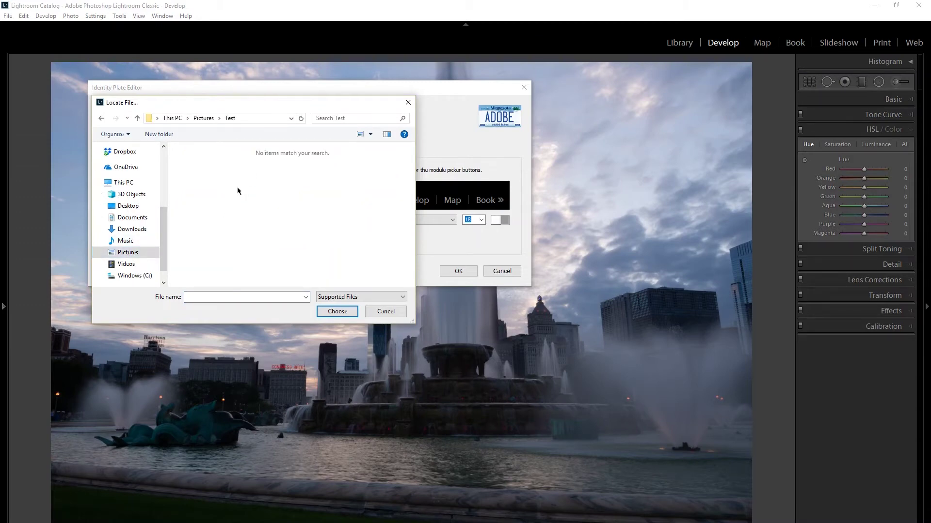
click(101, 119)
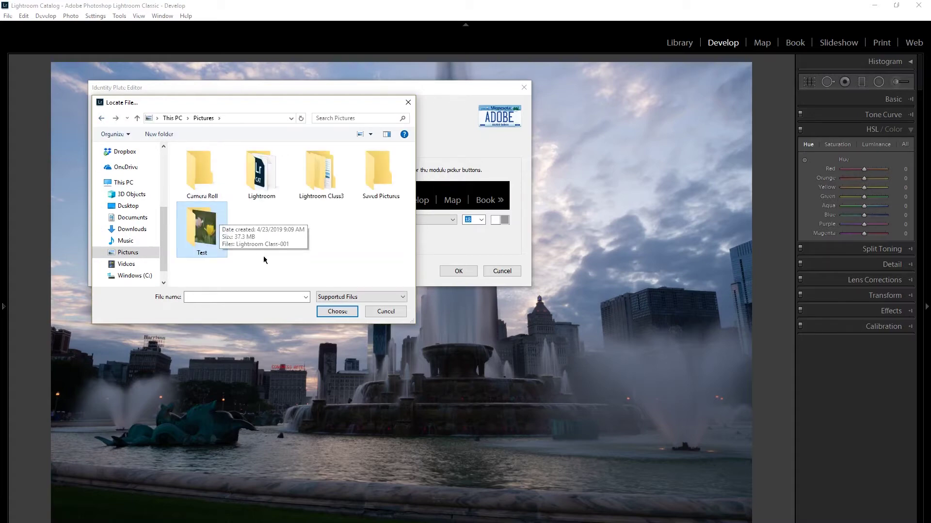
click(375, 309)
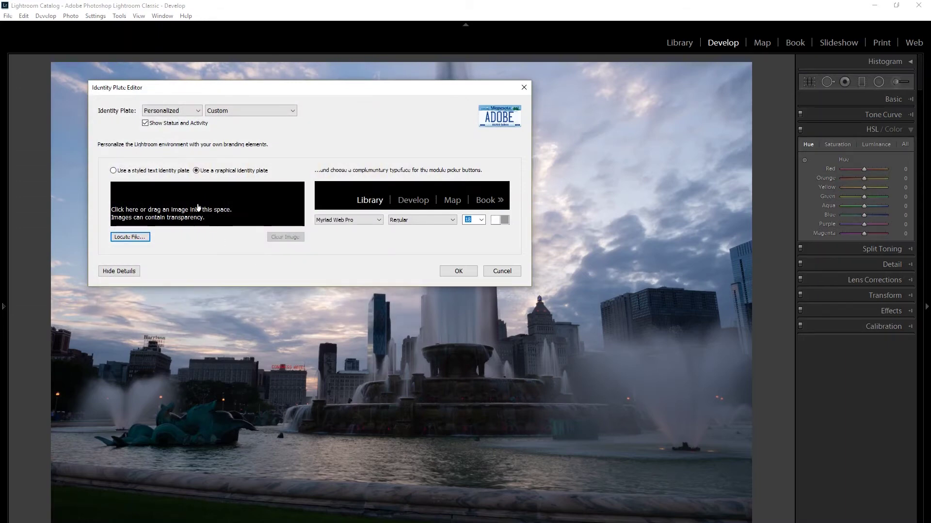
click(490, 270)
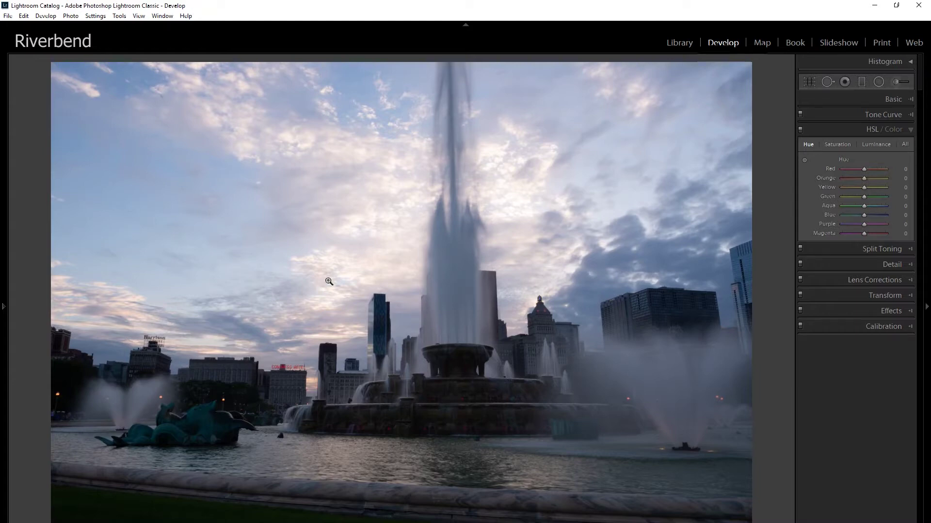
Step: Try hiding the Map module from the module picker and show it again
right_click(698, 45)
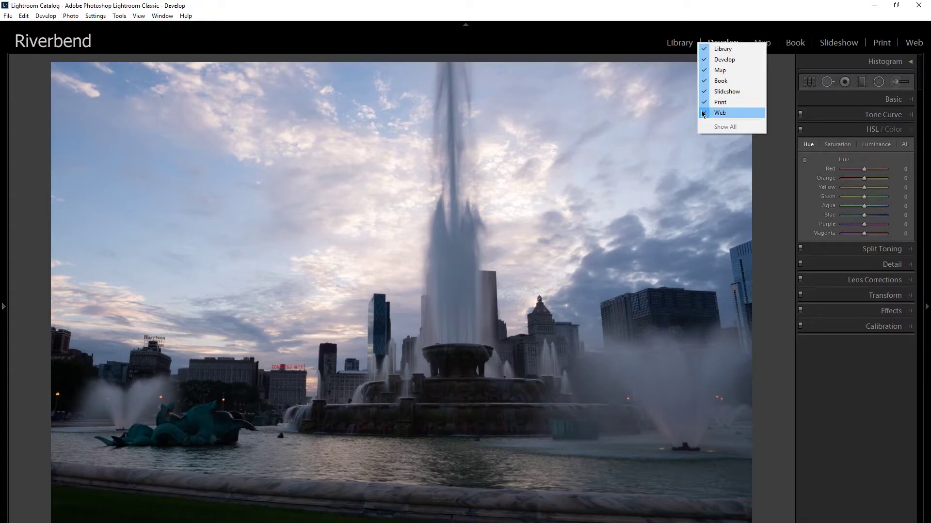
click(705, 72)
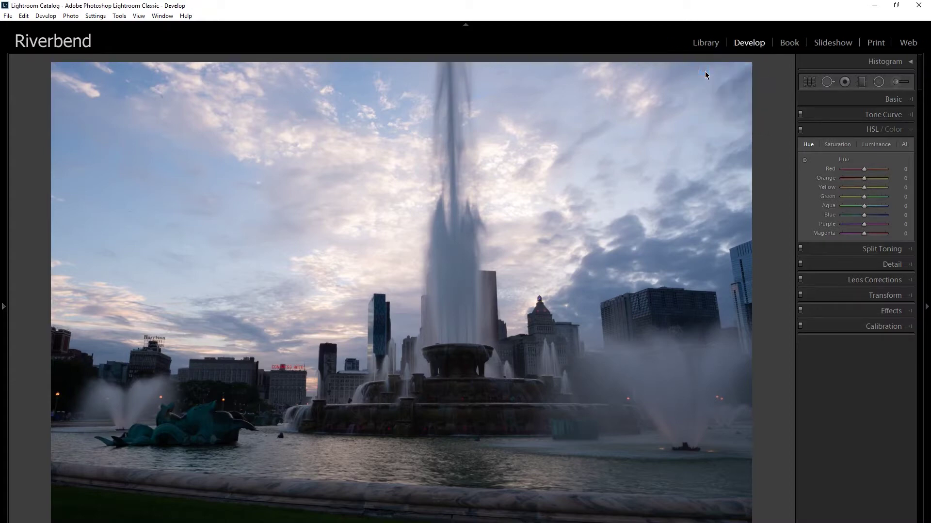
right_click(781, 48)
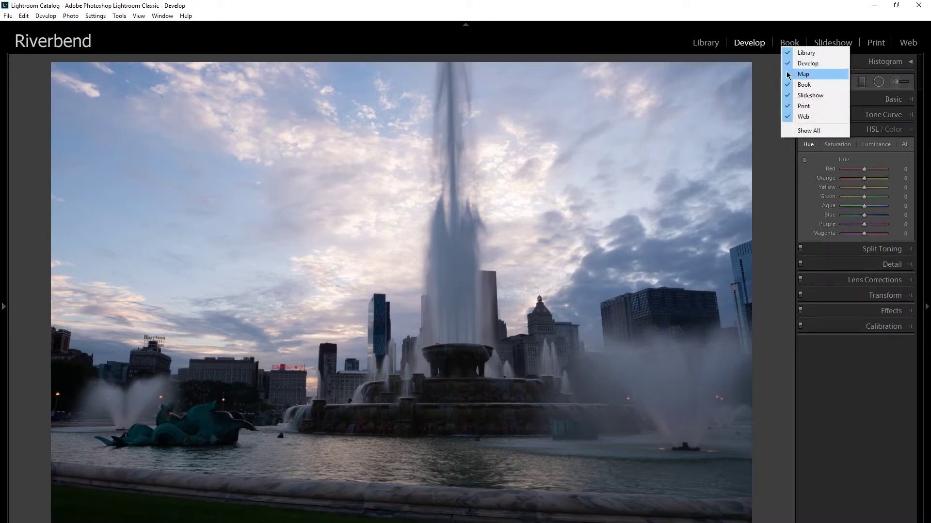
click(803, 73)
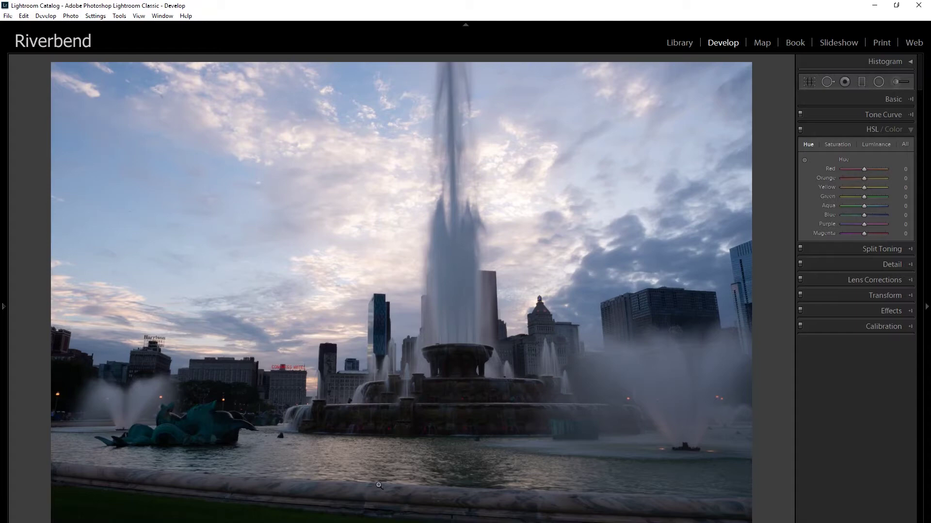
Step: Show the photos in the Library grid and open the Library View Options, repositioning the dialog over the grid
key(g)
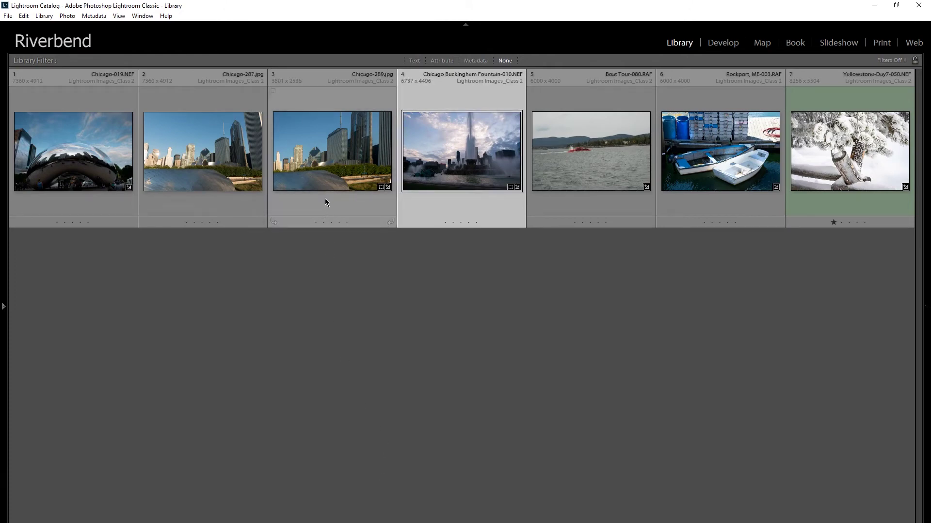
mouse_move(327, 184)
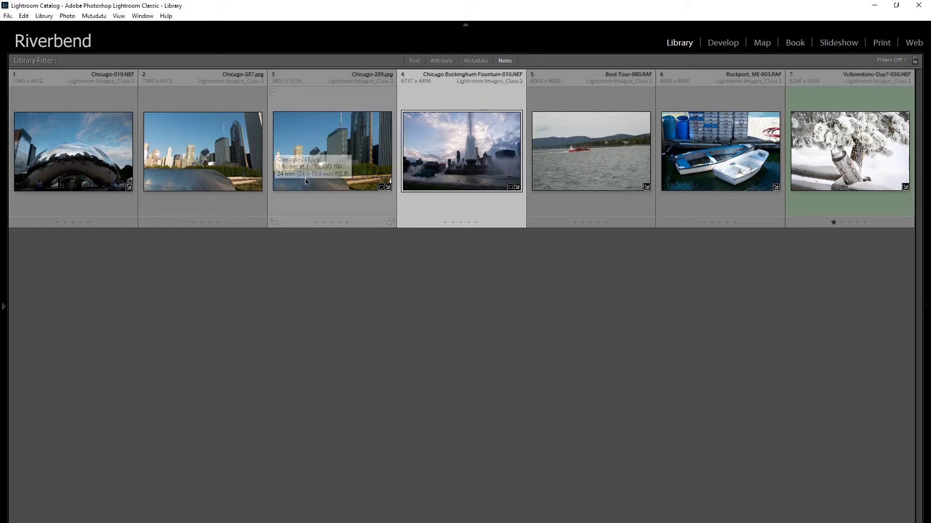
right_click(325, 174)
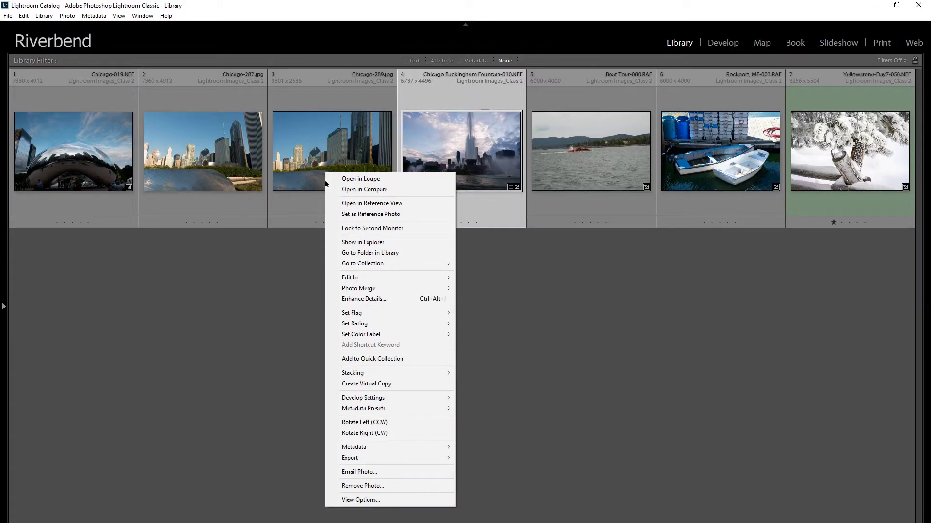
click(368, 500)
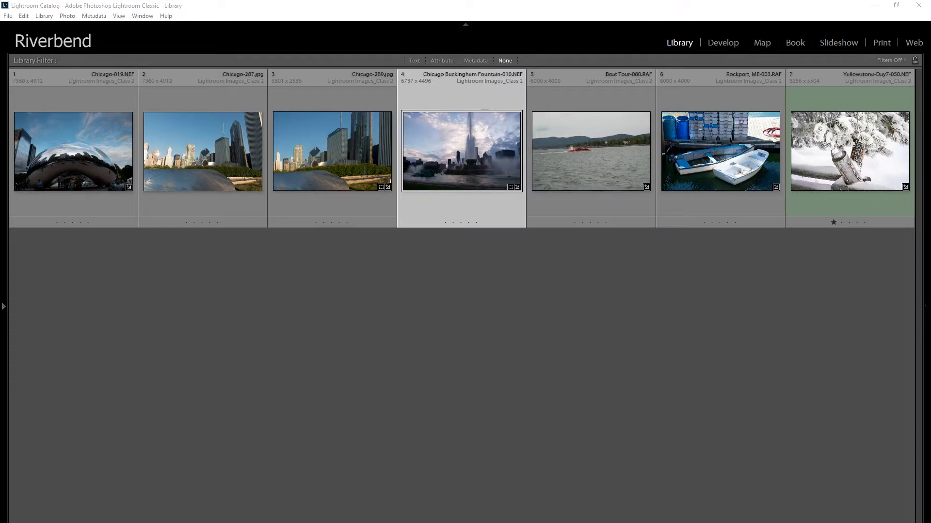
drag(264, 97, 339, 69)
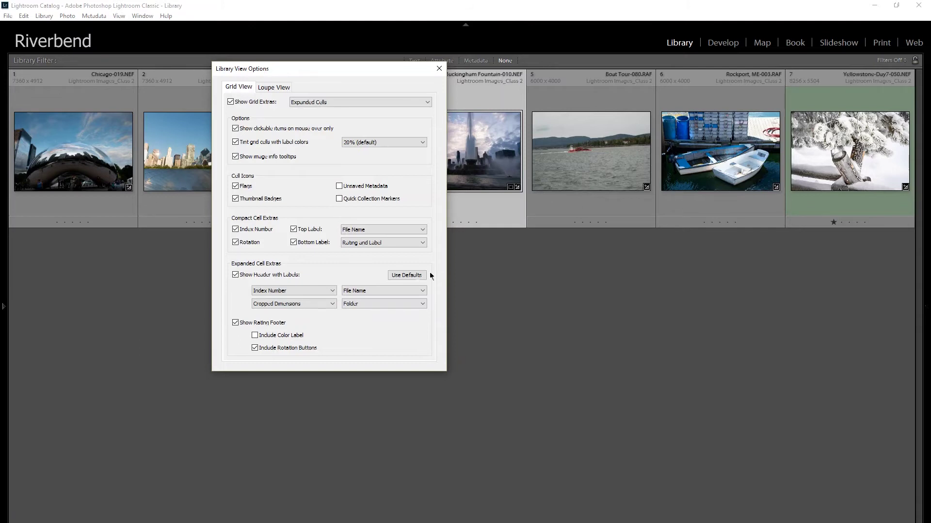
mouse_move(595, 158)
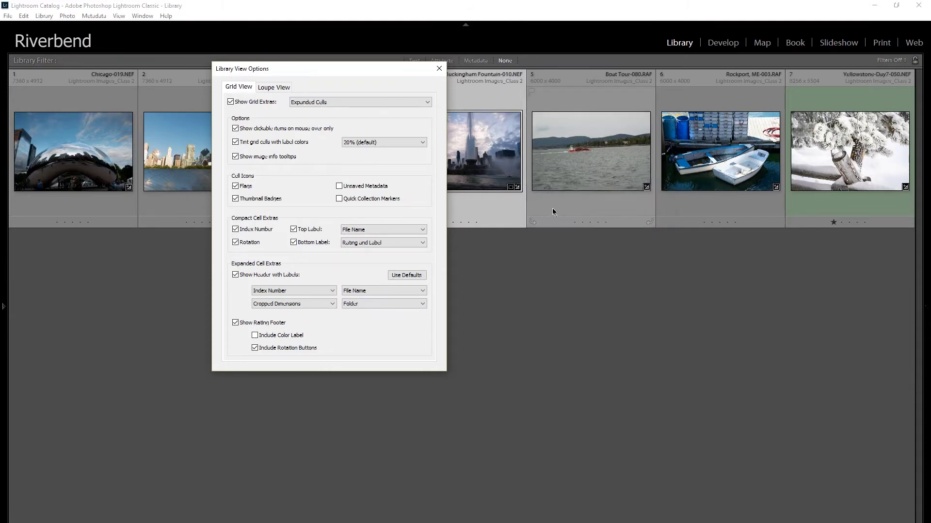
mouse_move(604, 172)
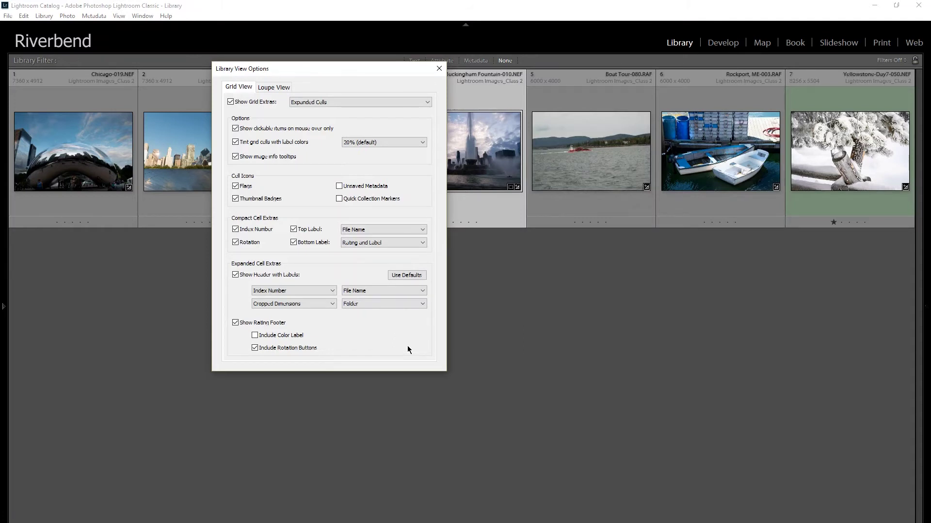
click(532, 328)
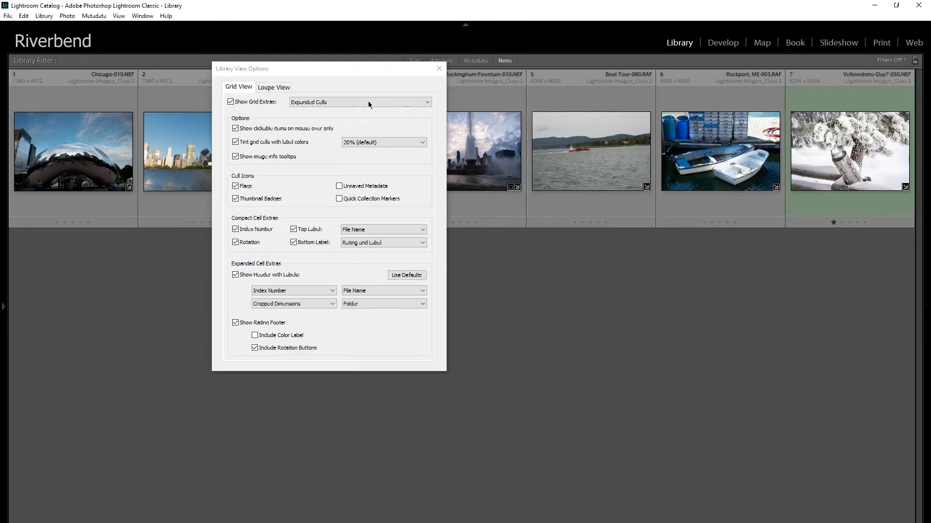
Step: Set the grid extras to Compact Cells and examine how the thumbnails are displayed
click(337, 103)
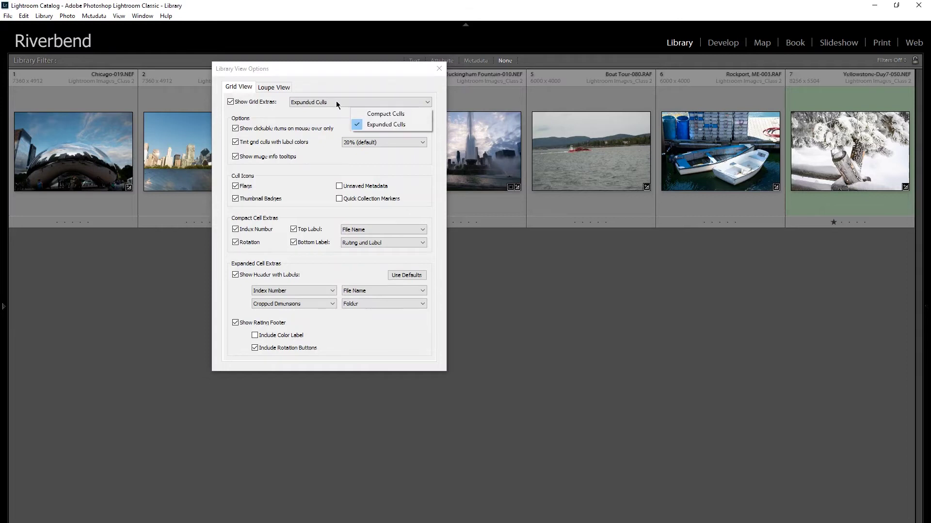
click(372, 115)
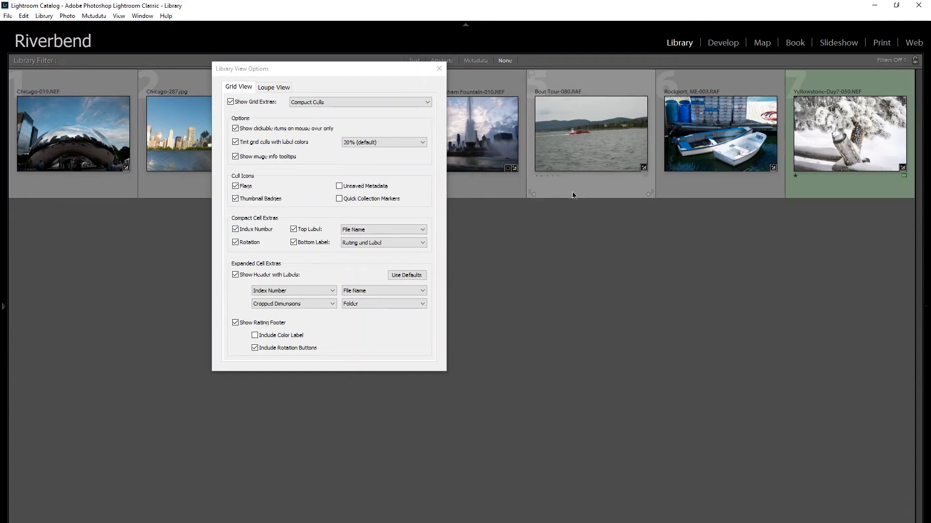
mouse_move(627, 172)
mouse_move(517, 154)
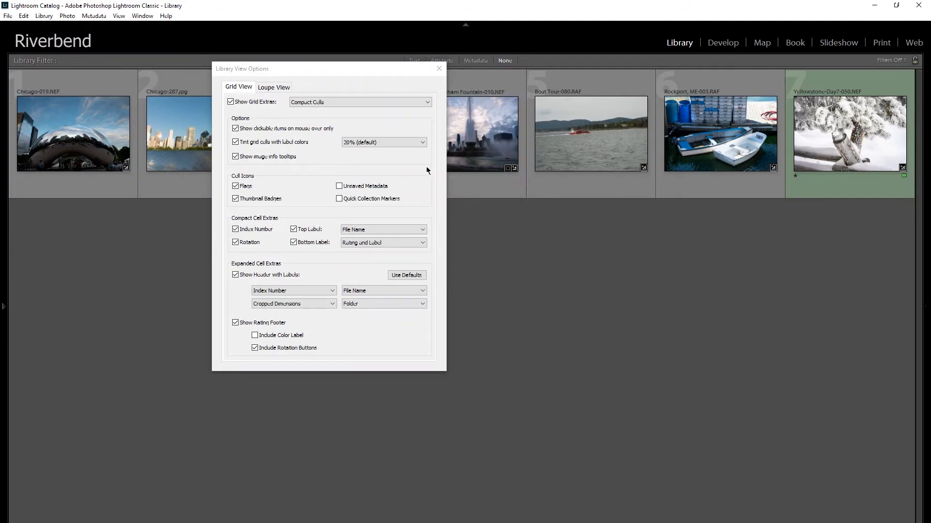
Step: Flag the snowy Yellowstone photo as a pick in the grid
mouse_move(845, 81)
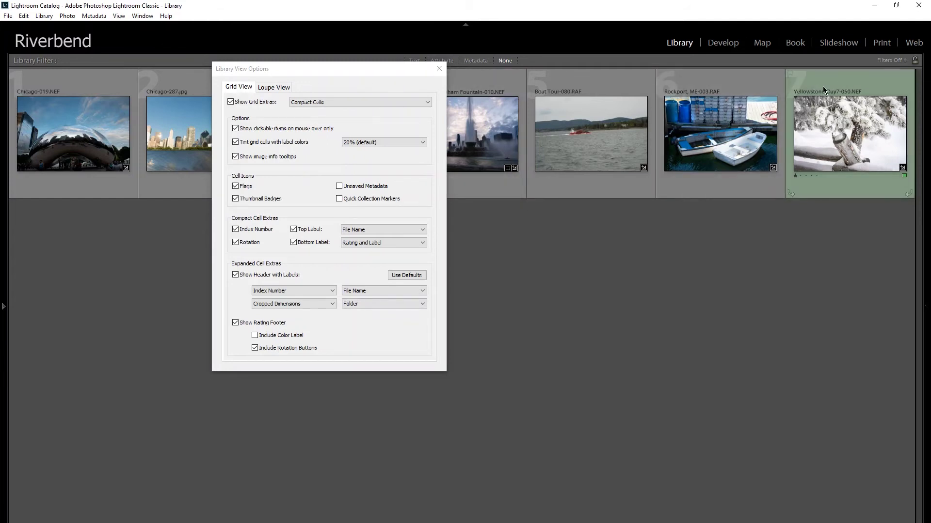
mouse_move(711, 146)
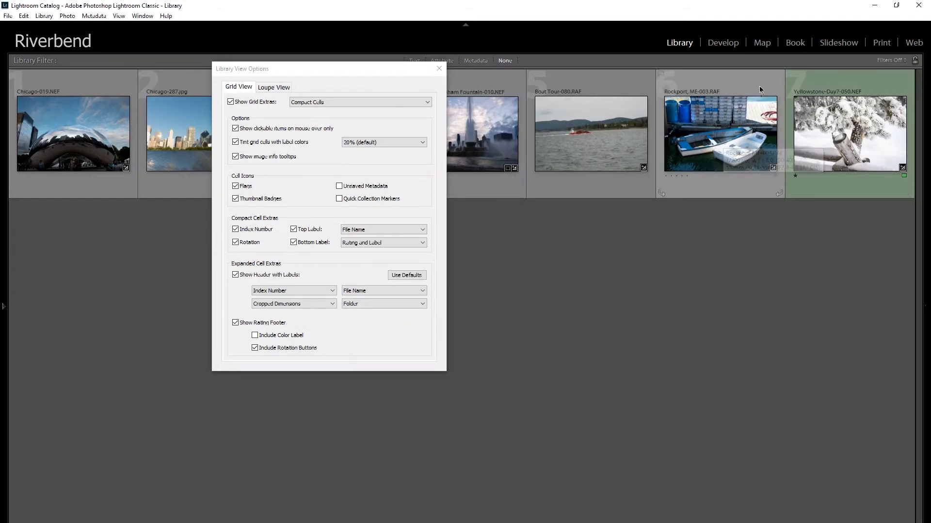
mouse_move(792, 75)
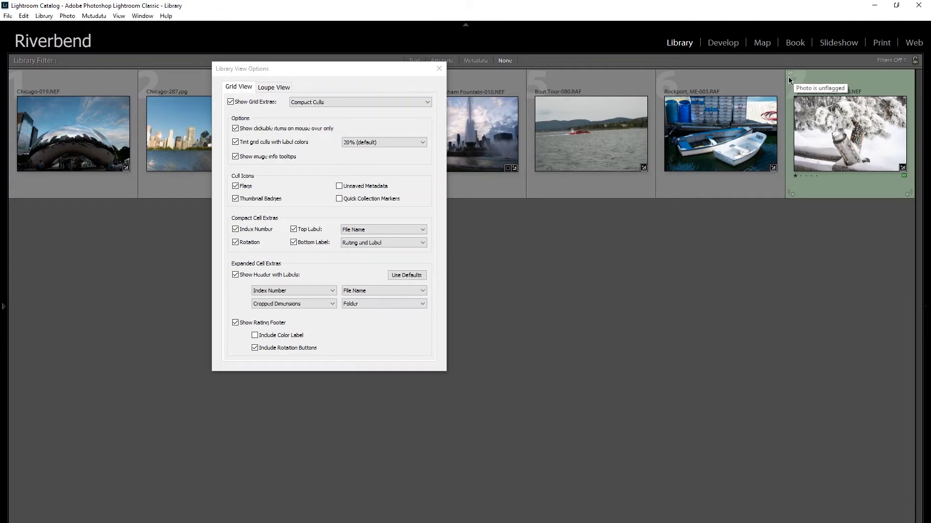
click(789, 75)
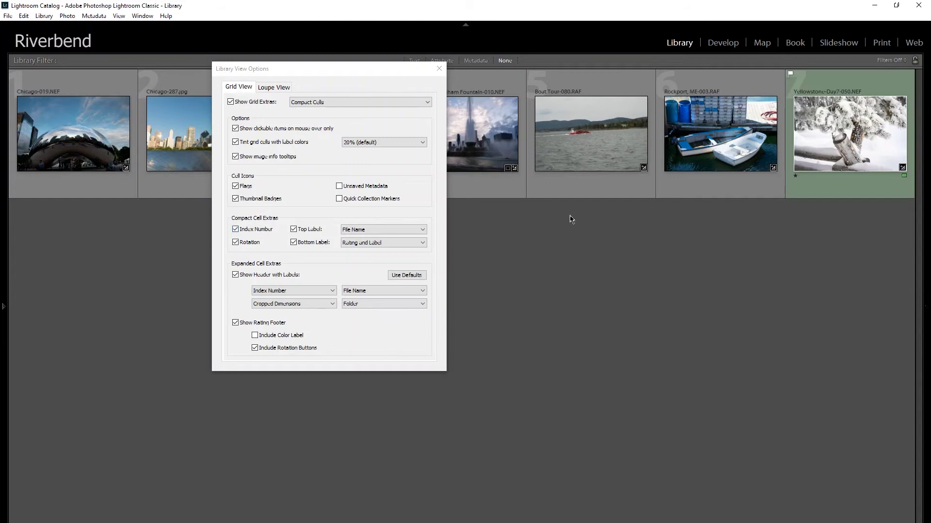
Step: Try hiding the index number in the compact cells and show it again
click(235, 229)
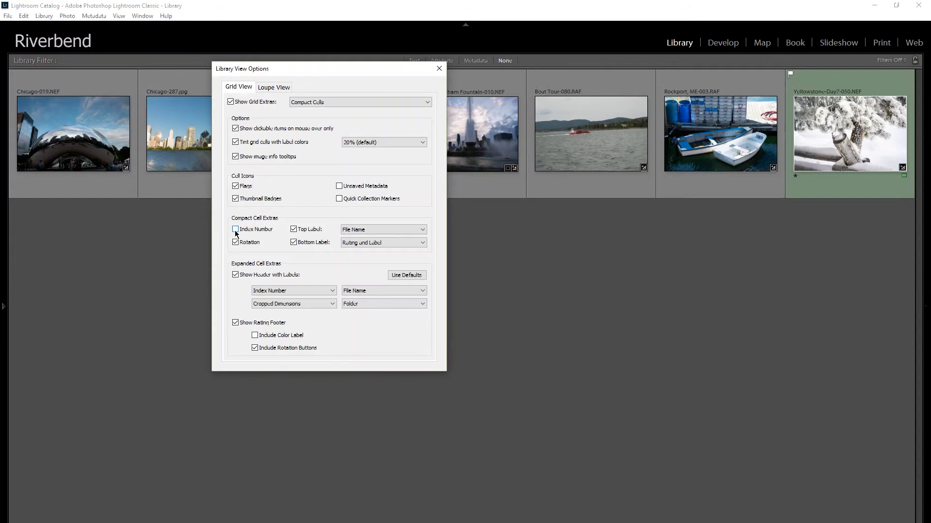
click(236, 230)
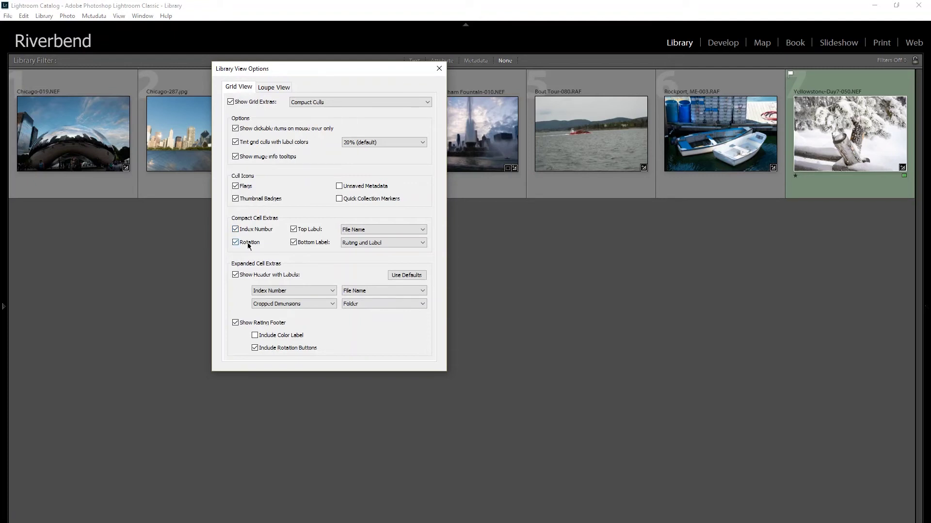
Step: Review a photo's info tooltip and the choices offered for the compact cells' top and bottom labels
mouse_move(504, 198)
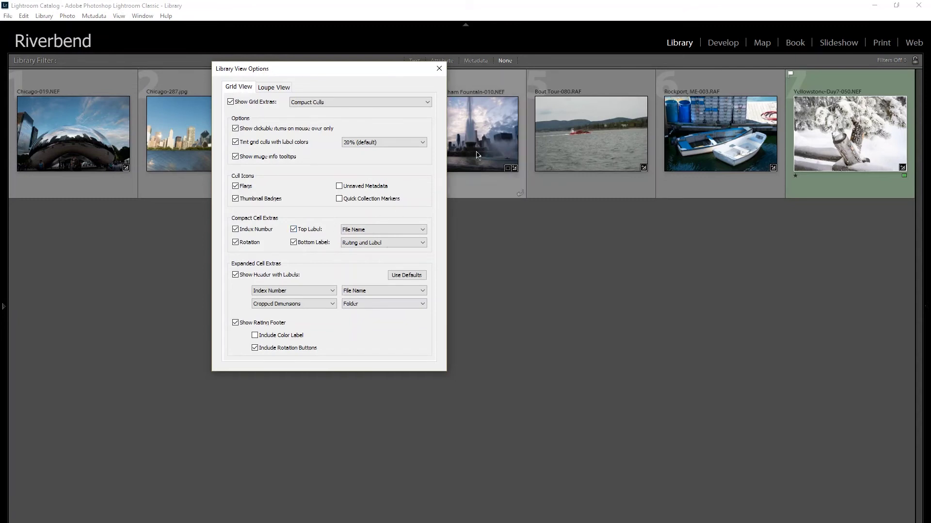
mouse_move(547, 125)
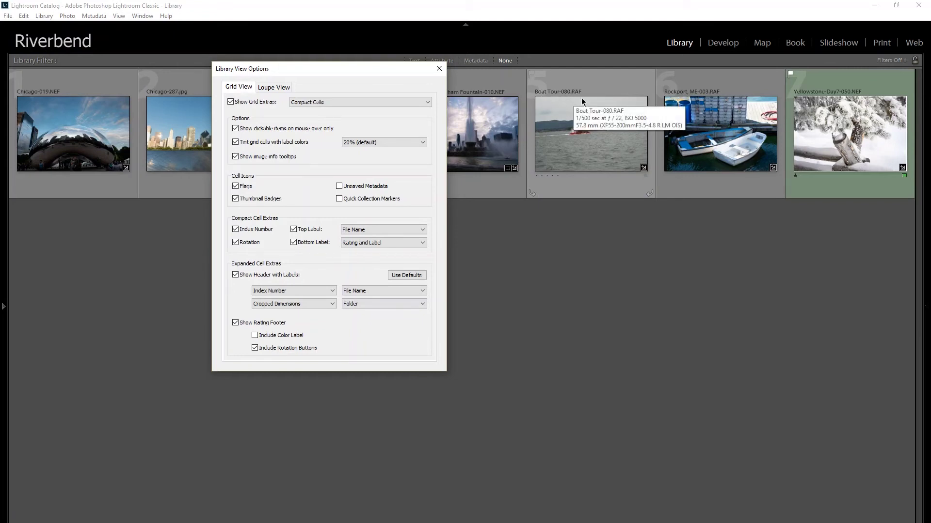
click(422, 231)
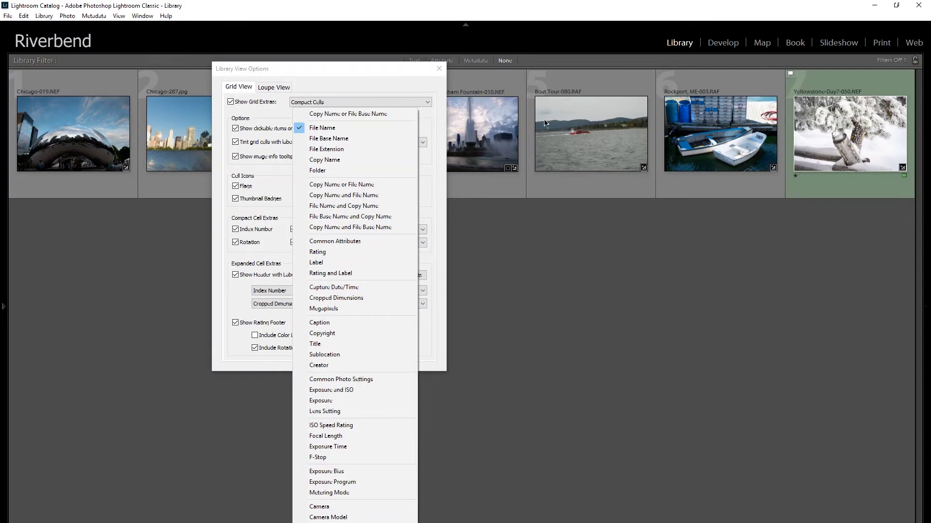
click(537, 203)
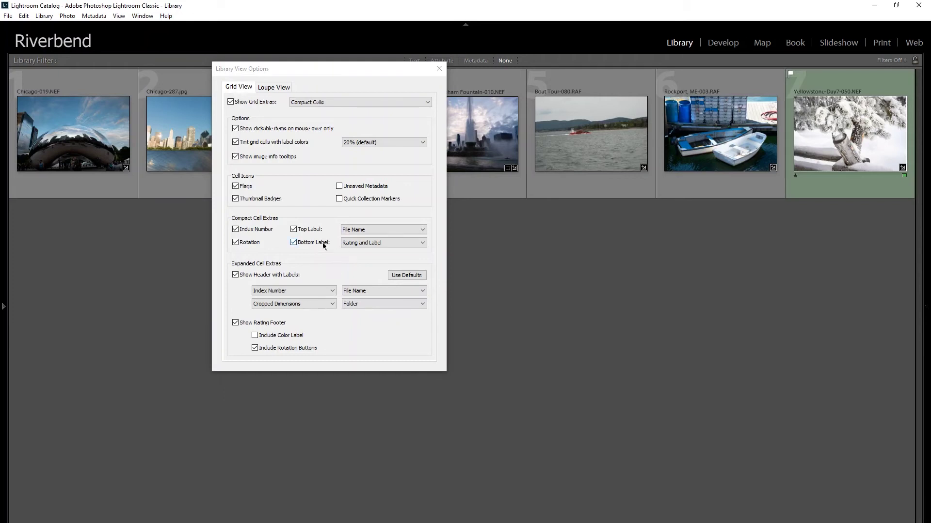
click(423, 244)
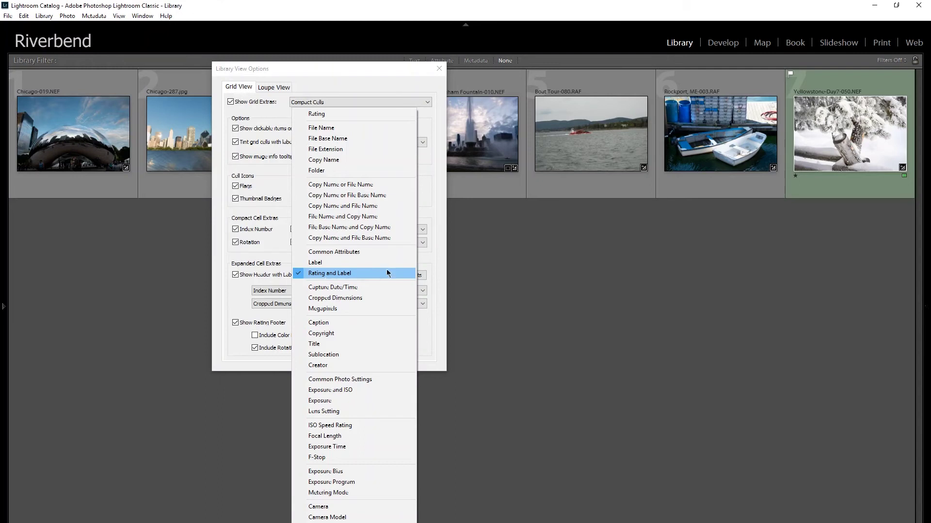
click(447, 291)
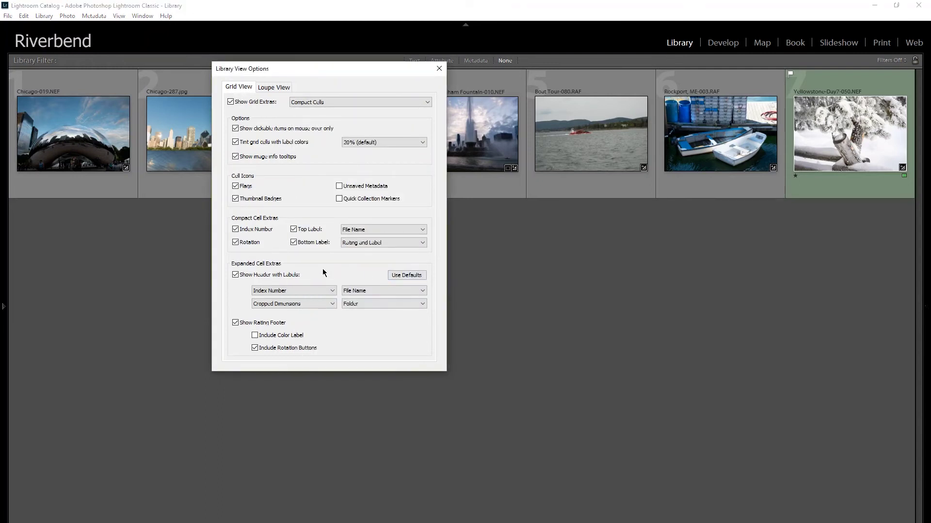
Step: Try hiding the top and bottom labels of the compact cells and show both again
click(293, 230)
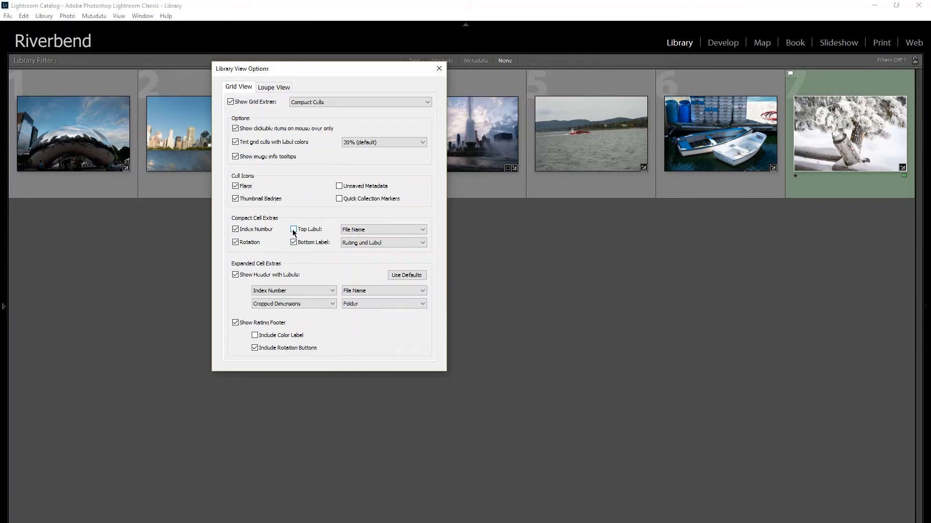
click(294, 243)
click(294, 229)
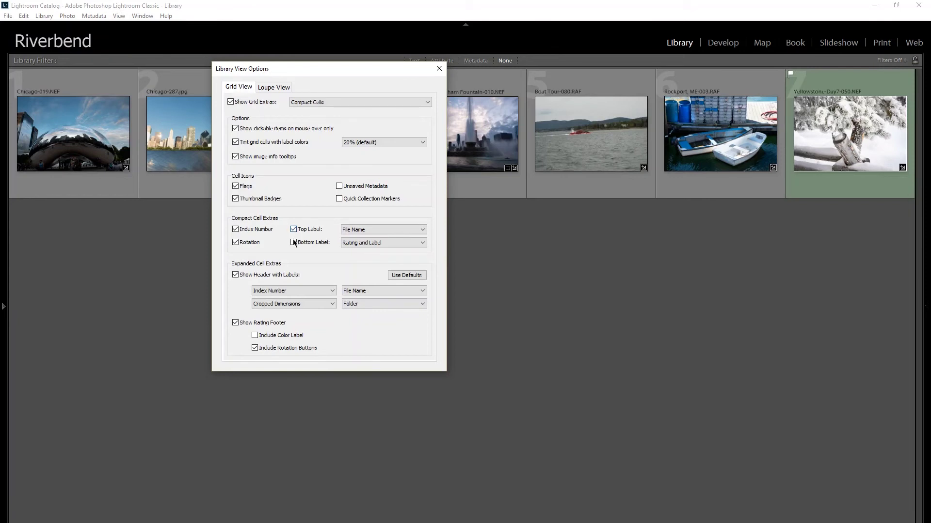
click(294, 242)
Step: Set the grid extras to Expanded Cells and adjust the thumbnail size to fit six photos per row
click(341, 102)
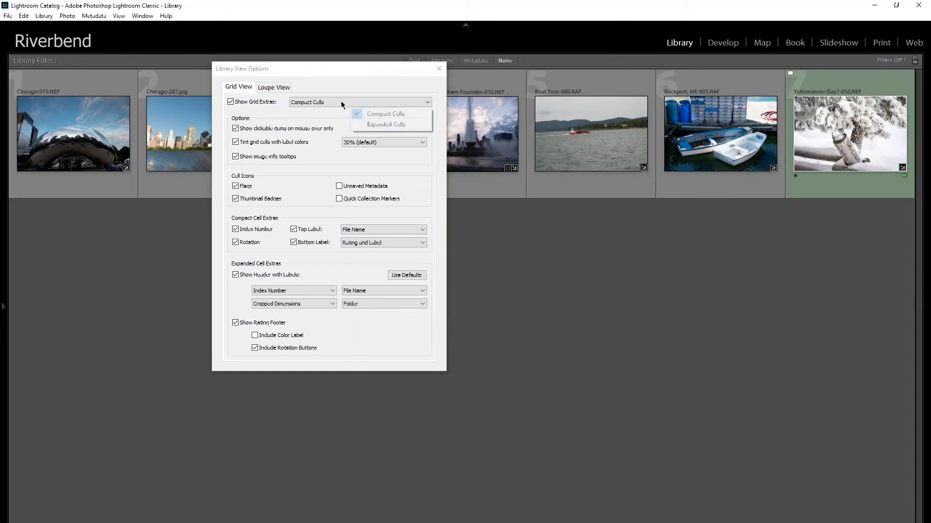
click(375, 126)
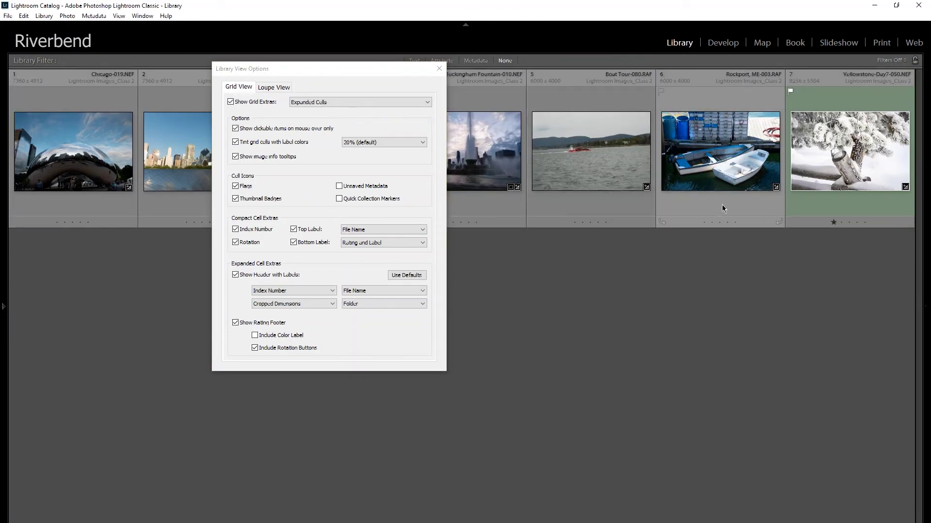
key(equal)
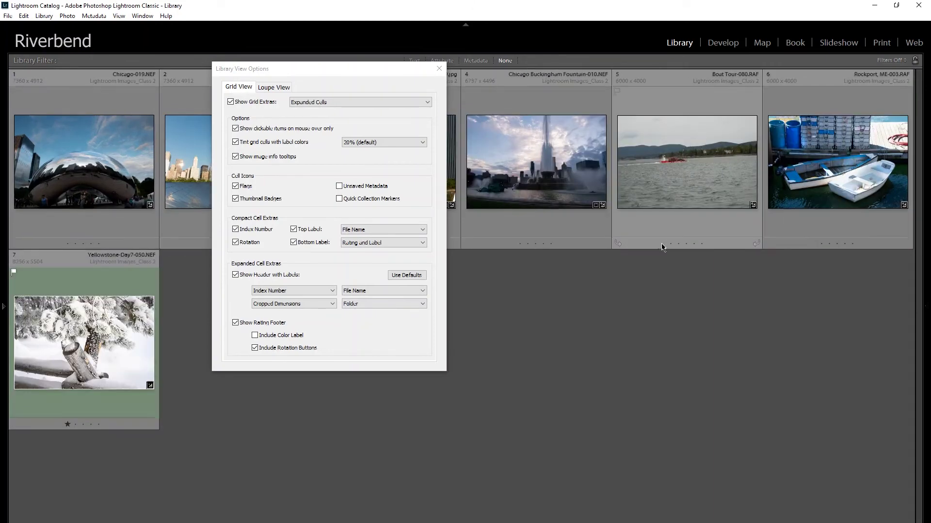
key(equal)
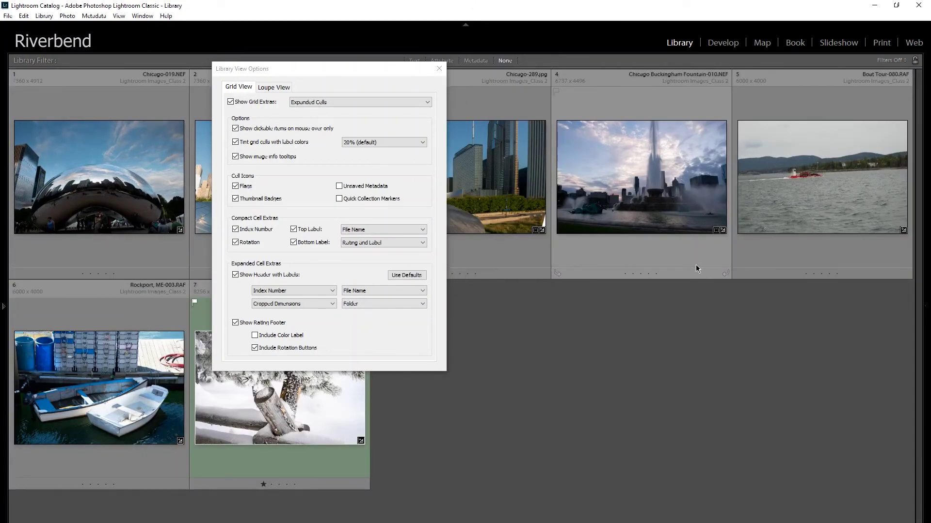
key(equal)
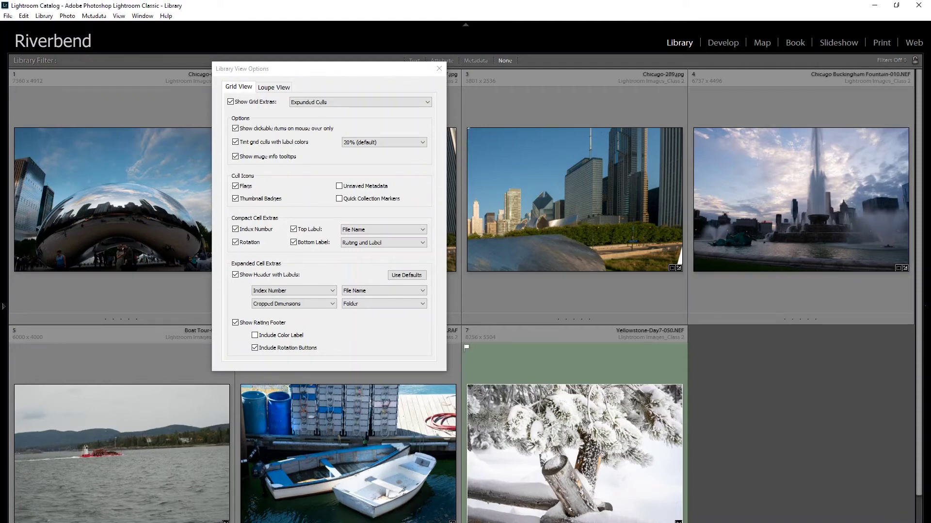
key(minus)
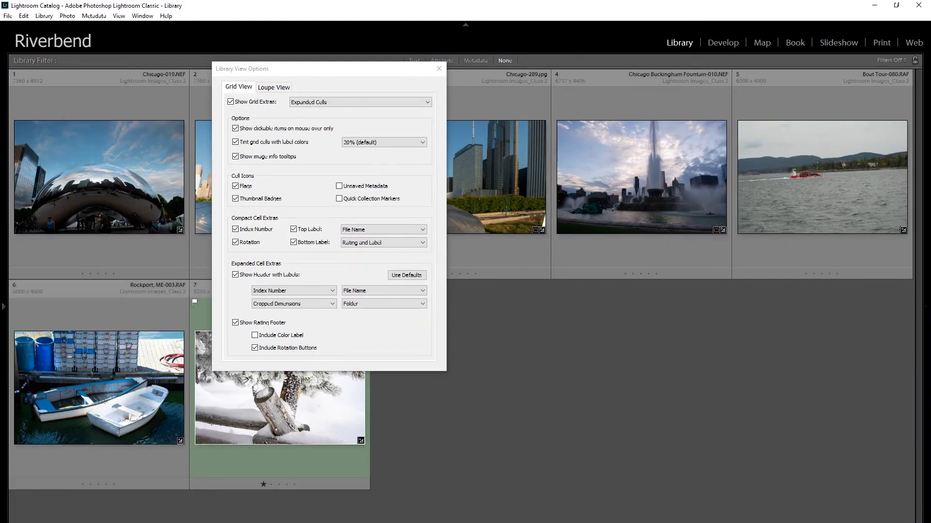
key(minus)
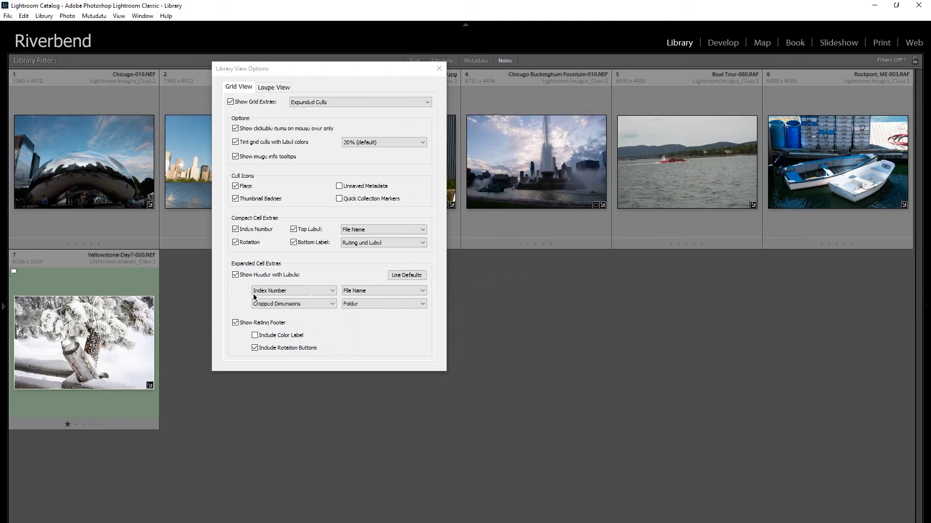
Step: Check the choices for the first header label of the expanded cells and open the Loupe View options
click(335, 292)
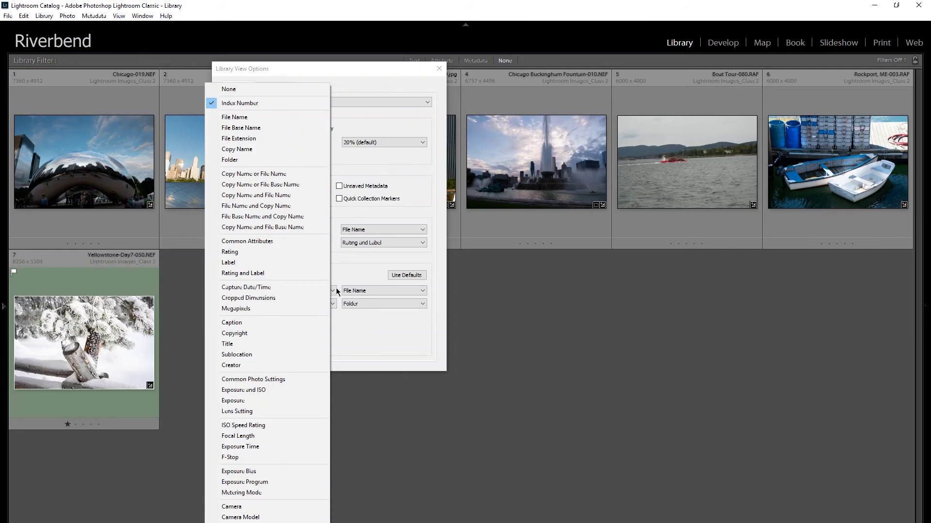
click(469, 294)
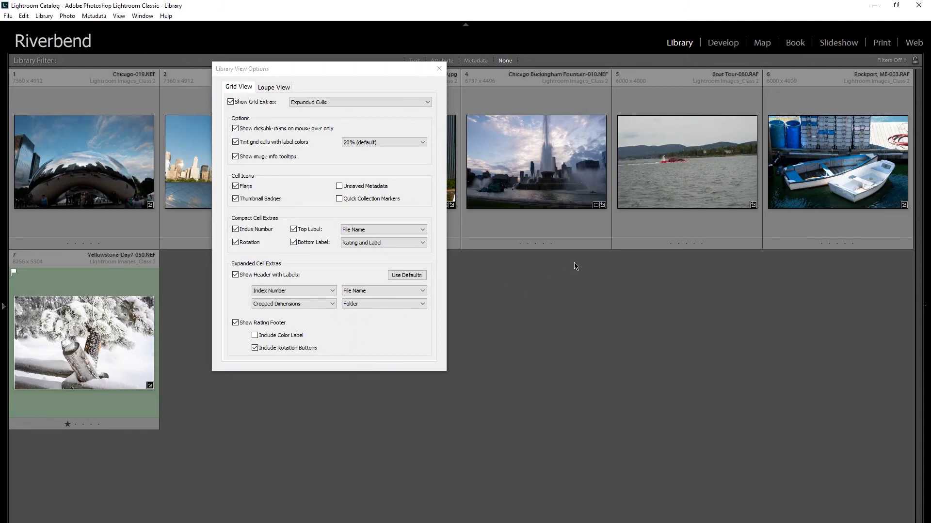
mouse_move(509, 167)
click(268, 87)
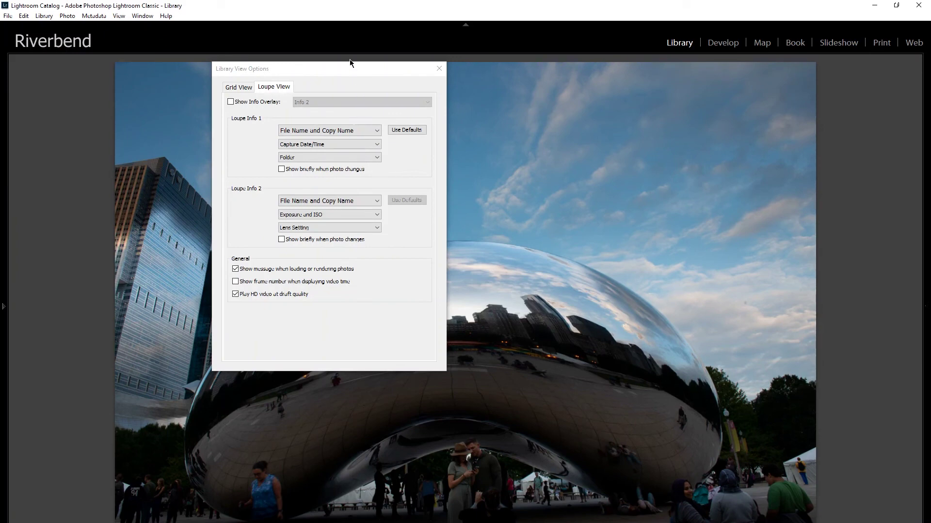
Step: Move the Library View Options dialog aside from the photo and review the choices for Loupe Info 1's first line
drag(351, 68, 557, 124)
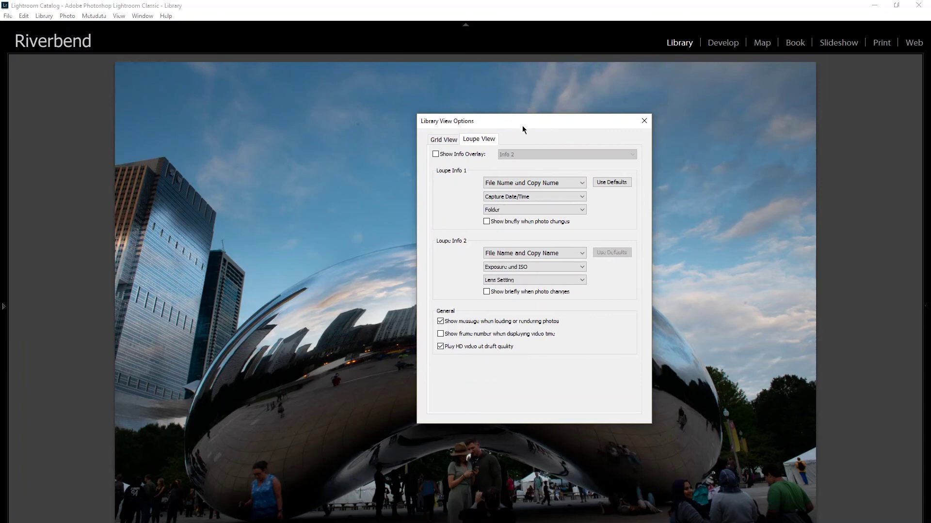
drag(526, 126, 621, 112)
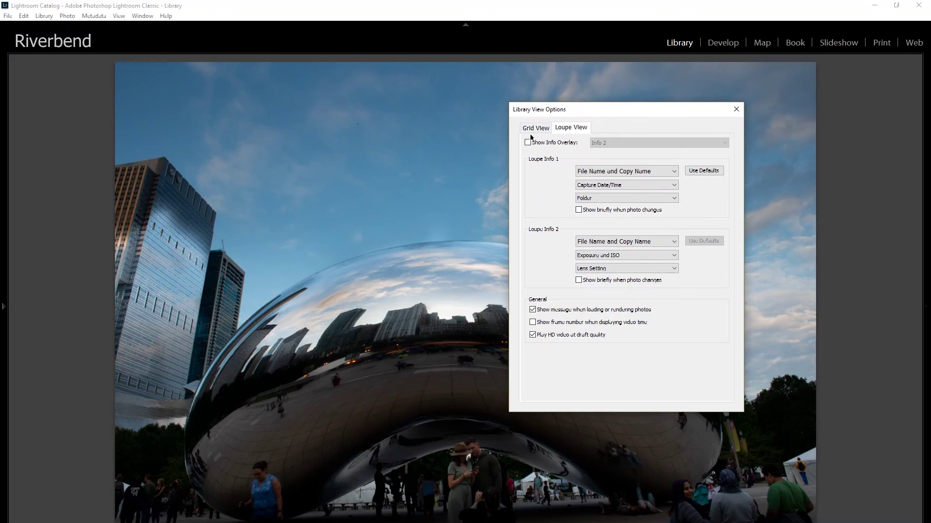
click(674, 172)
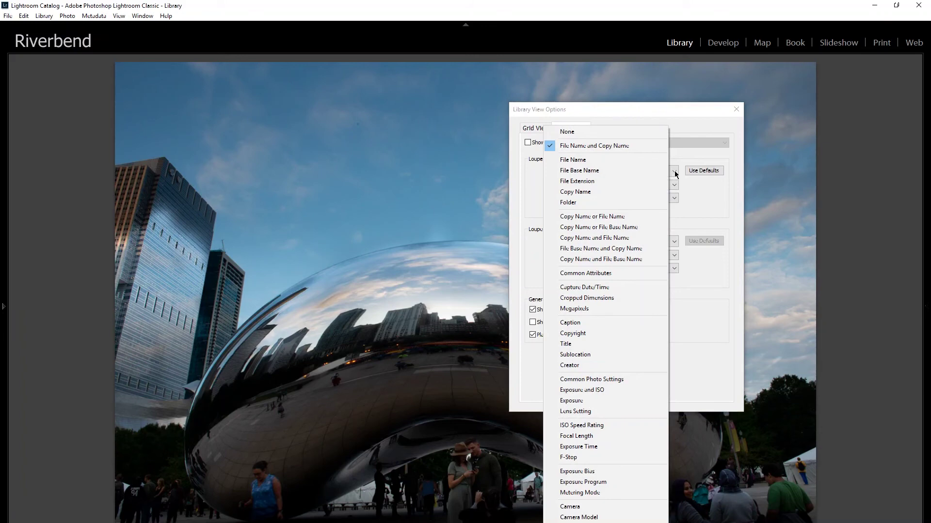
click(675, 173)
click(675, 173)
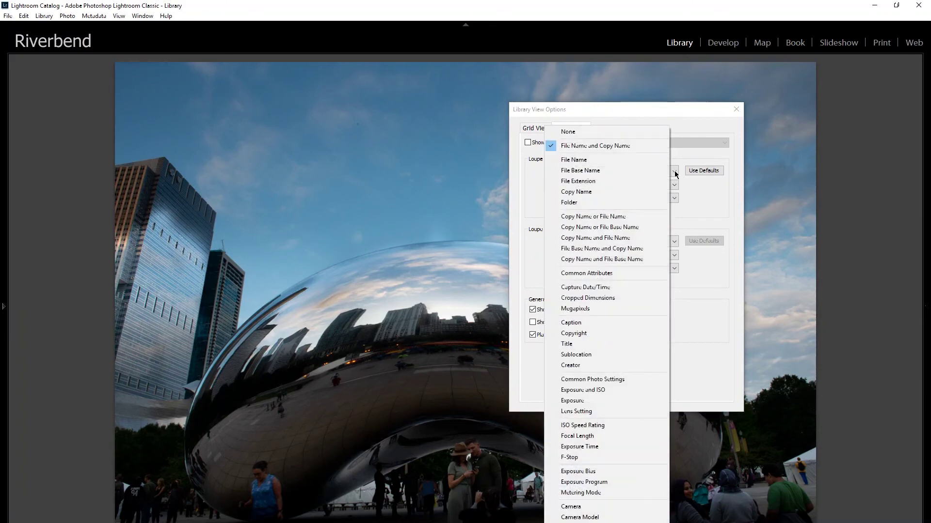
Step: Restore Loupe Info 1's defaults with the Info 1 overlay shown, set its third line to Folder and close the view options
click(715, 175)
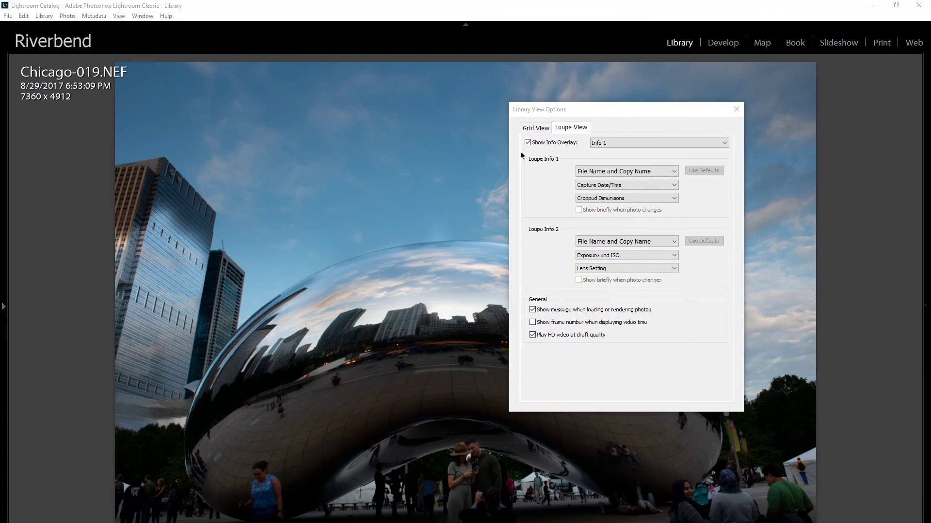
click(610, 199)
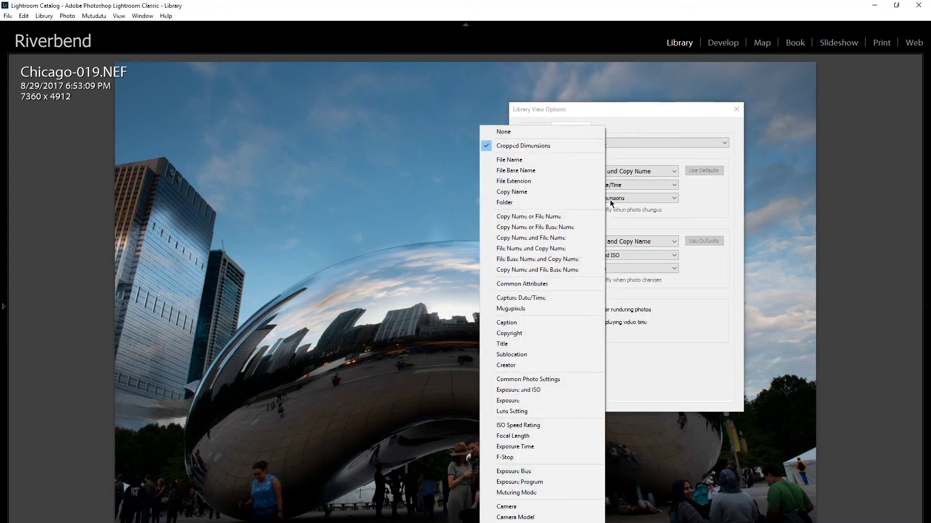
click(531, 203)
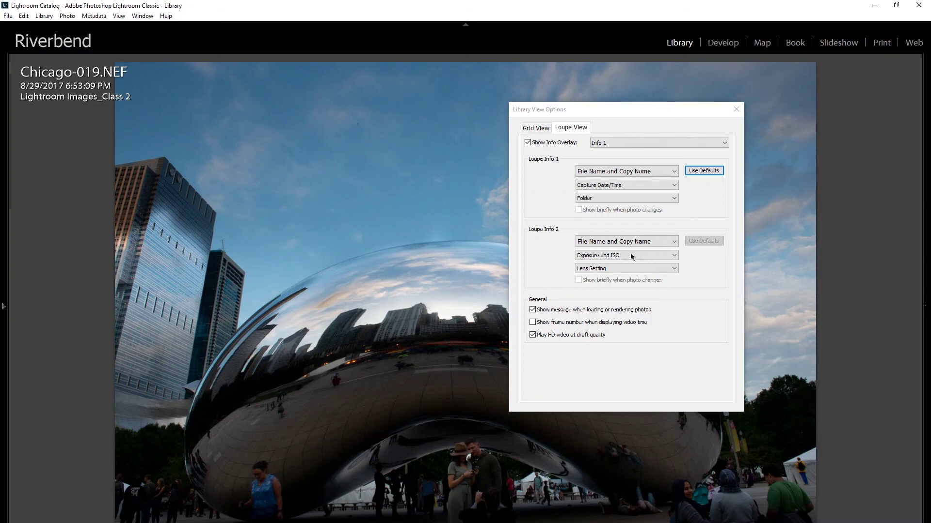
click(735, 110)
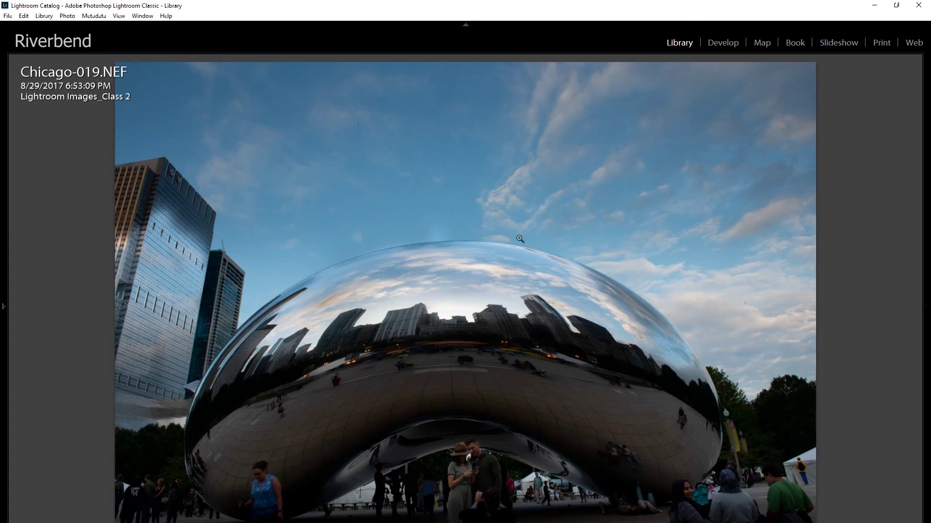
Step: Reveal the Metadata panel and cycle the photo's info overlay repeatedly through Info 2, off and Info 1, ending with it hidden
mouse_move(926, 304)
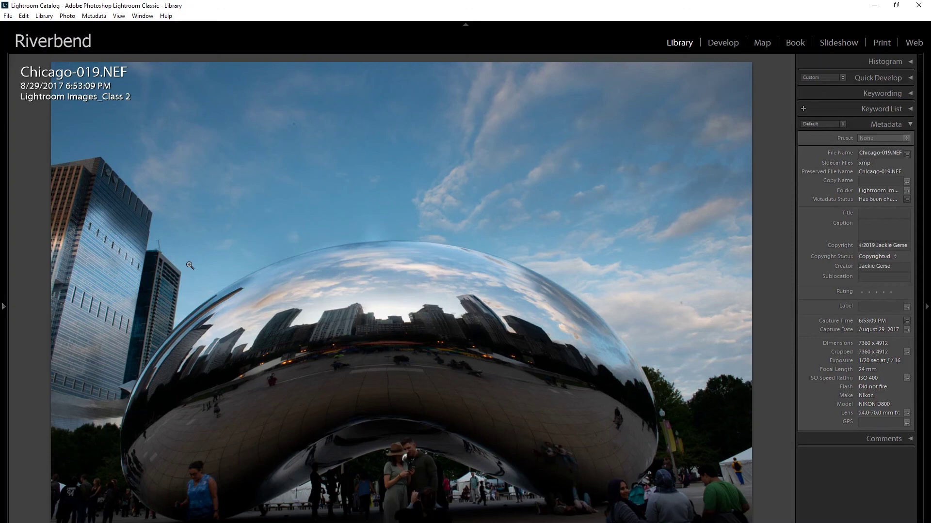
key(i)
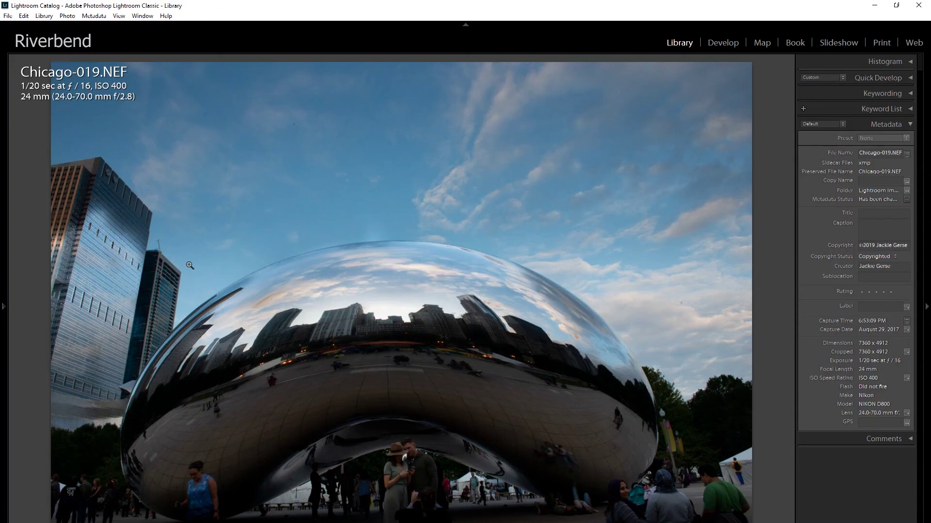
key(i)
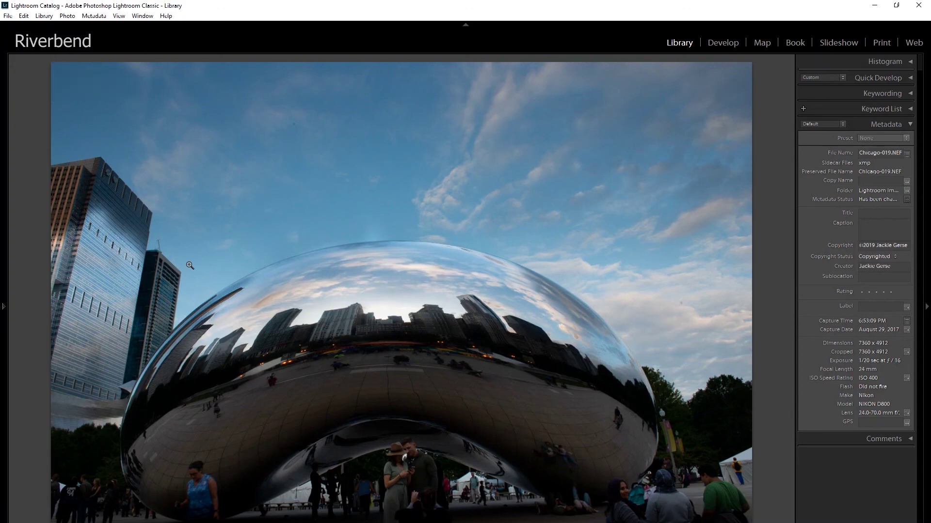
key(i)
key(i)
key(i)
key(i)
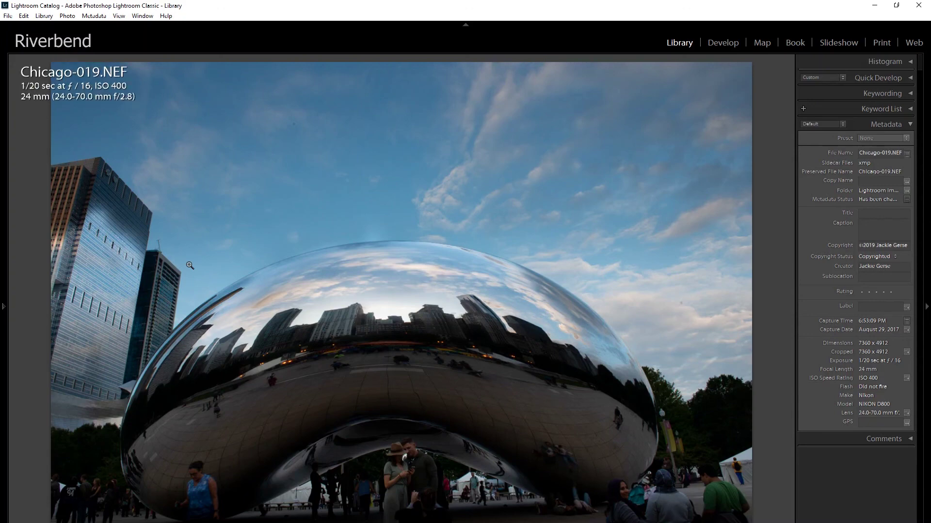
key(i)
key(i)
key(i)
key(i)
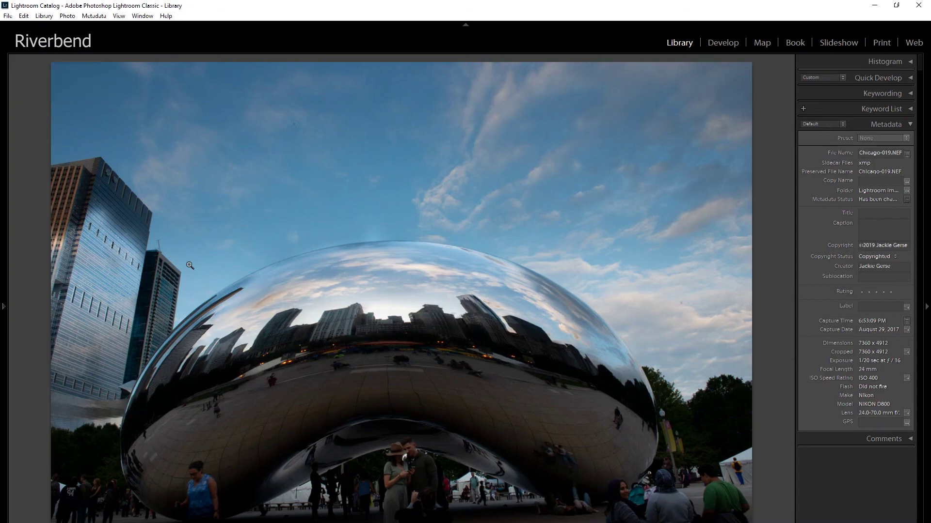
key(i)
key(i)
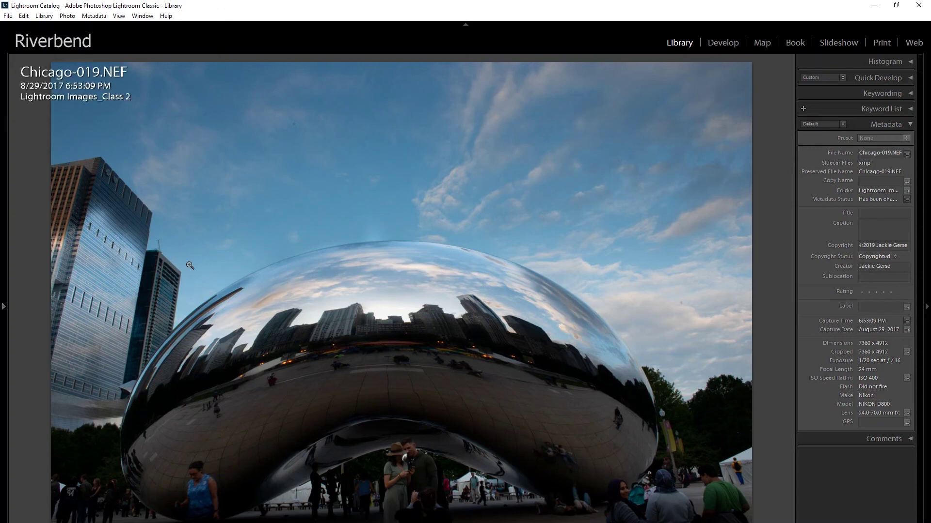
key(i)
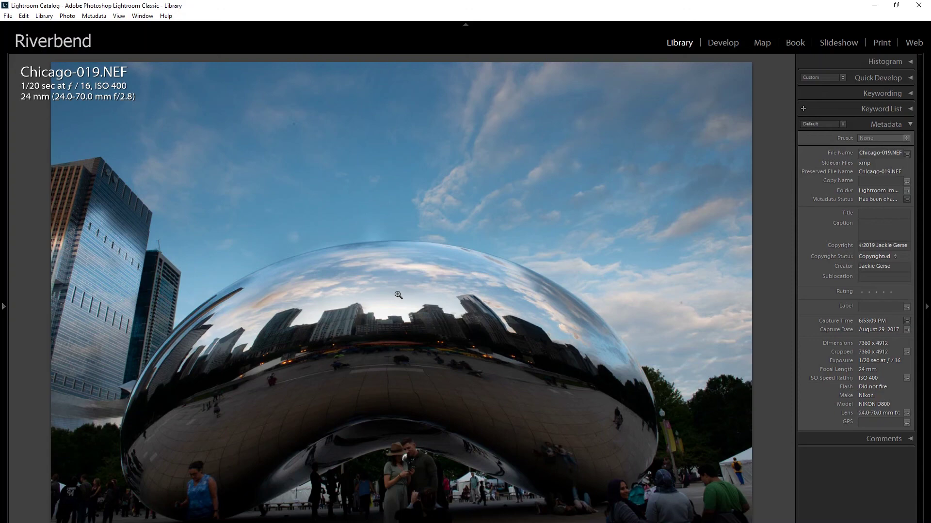
key(i)
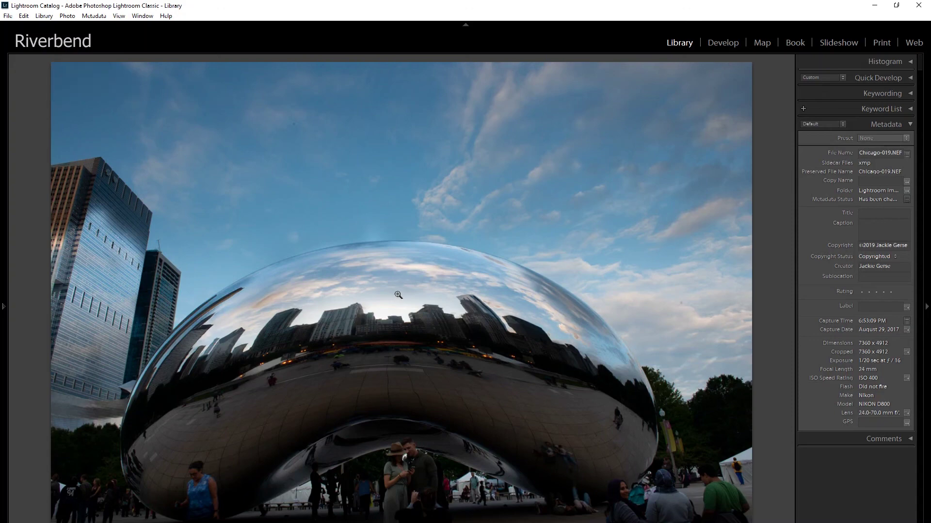